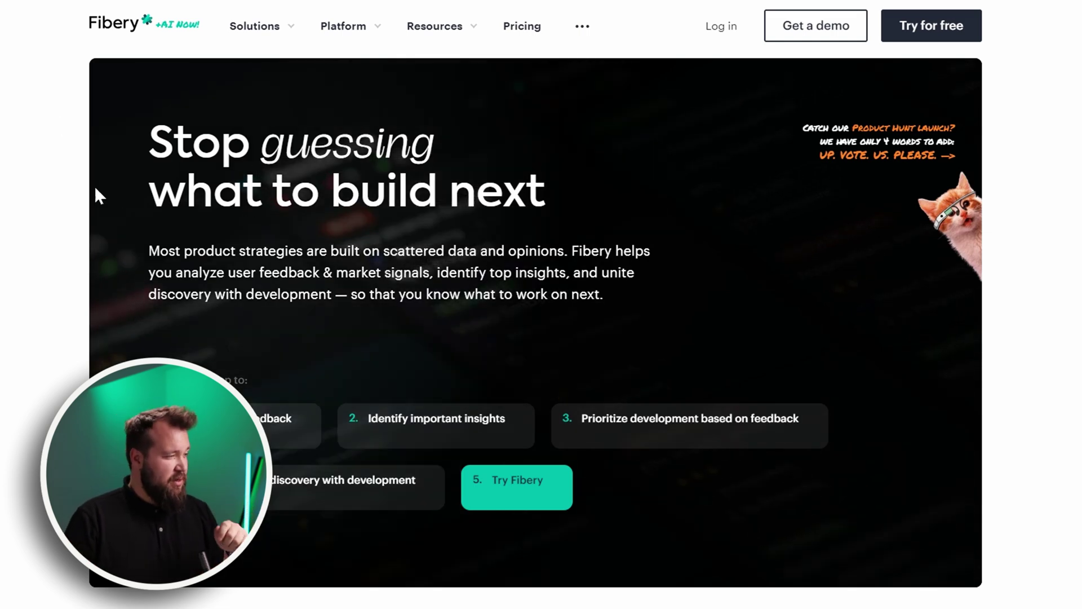
Step: Scroll down the Fibery homepage to the 'Centralize market signals' section
scroll(79, 188, down, 1)
scroll(133, 198, down, 7)
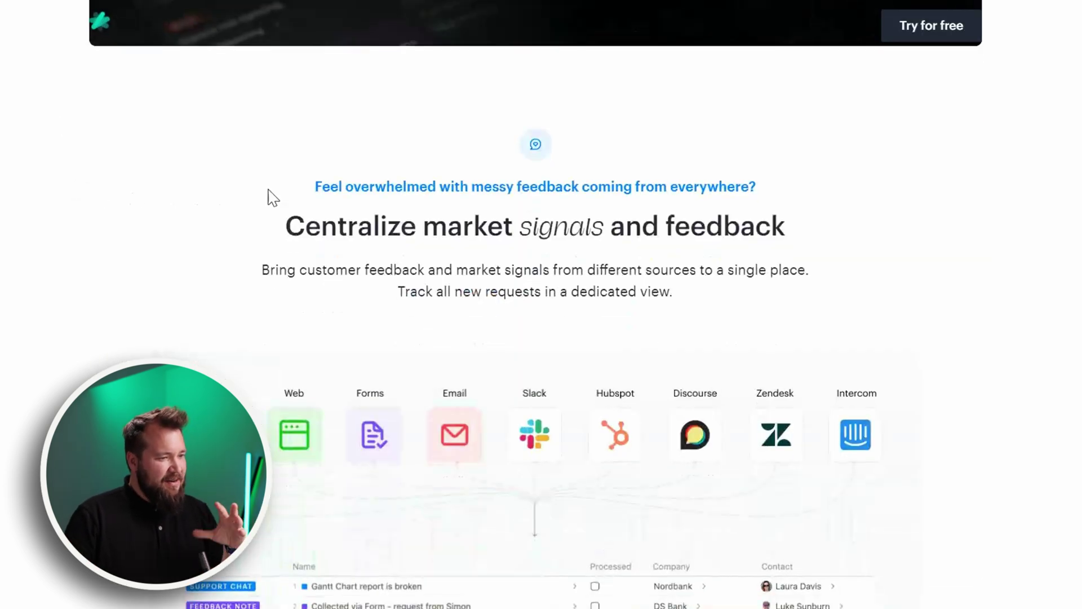
scroll(290, 208, down, 4)
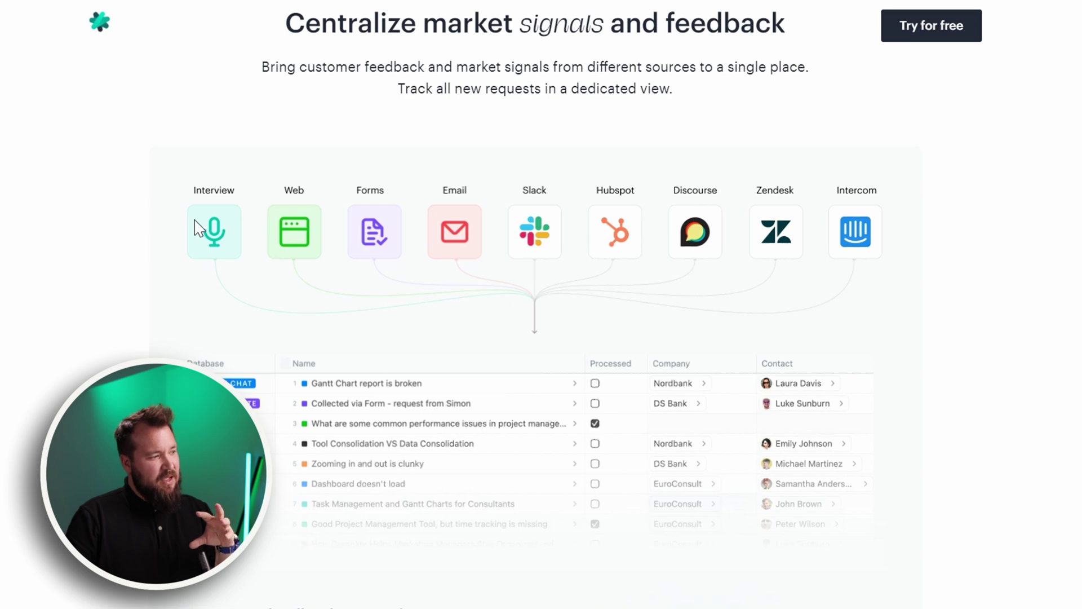
scroll(252, 223, down, 1)
scroll(349, 186, down, 1)
scroll(367, 198, up, 2)
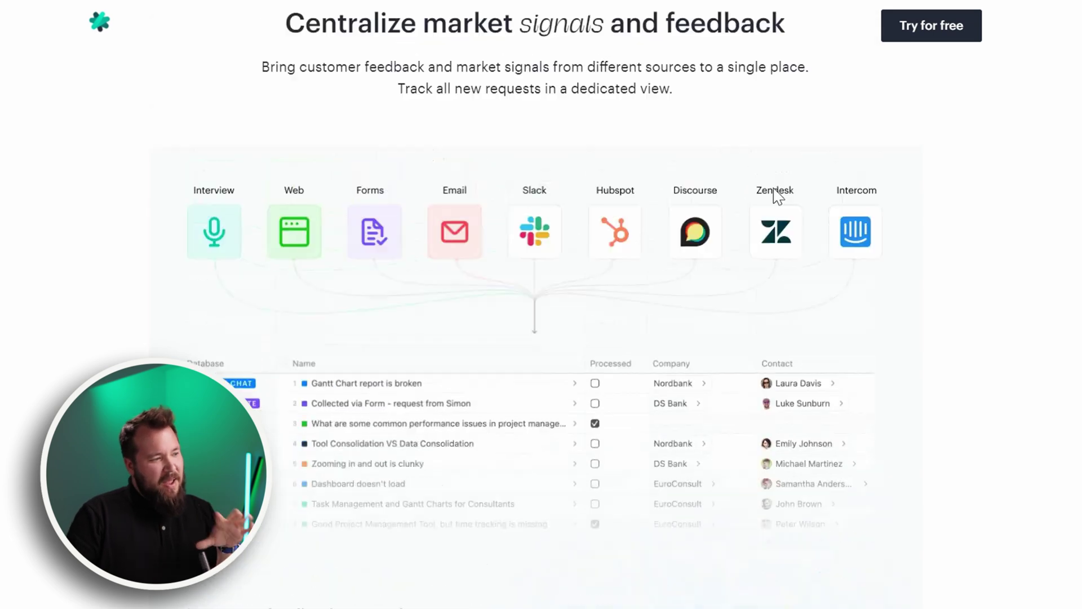
scroll(468, 272, down, 8)
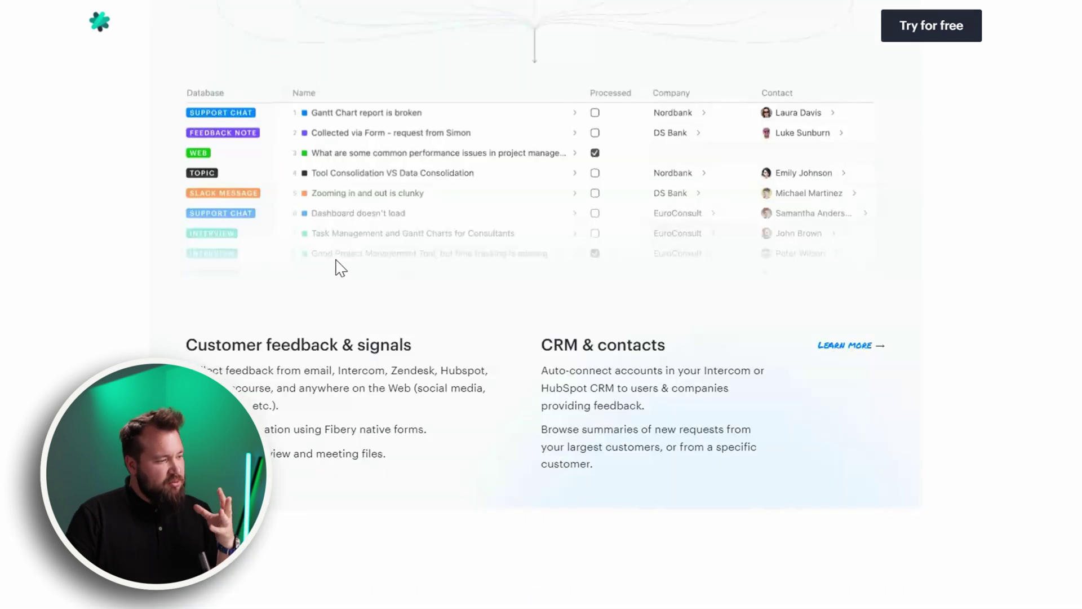
scroll(602, 290, up, 1)
scroll(502, 252, down, 1)
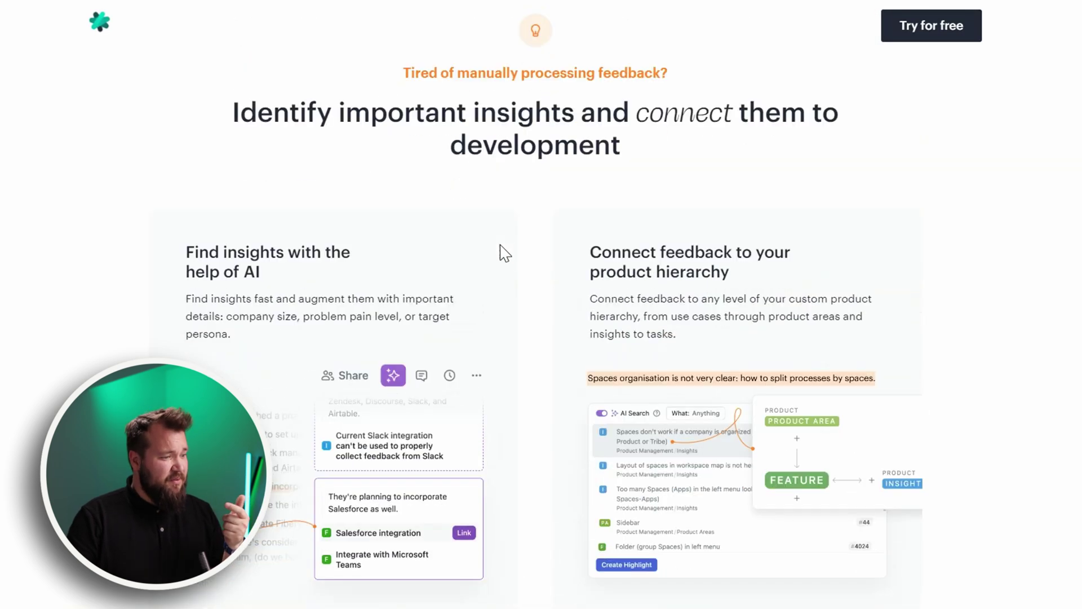
scroll(430, 224, up, 1)
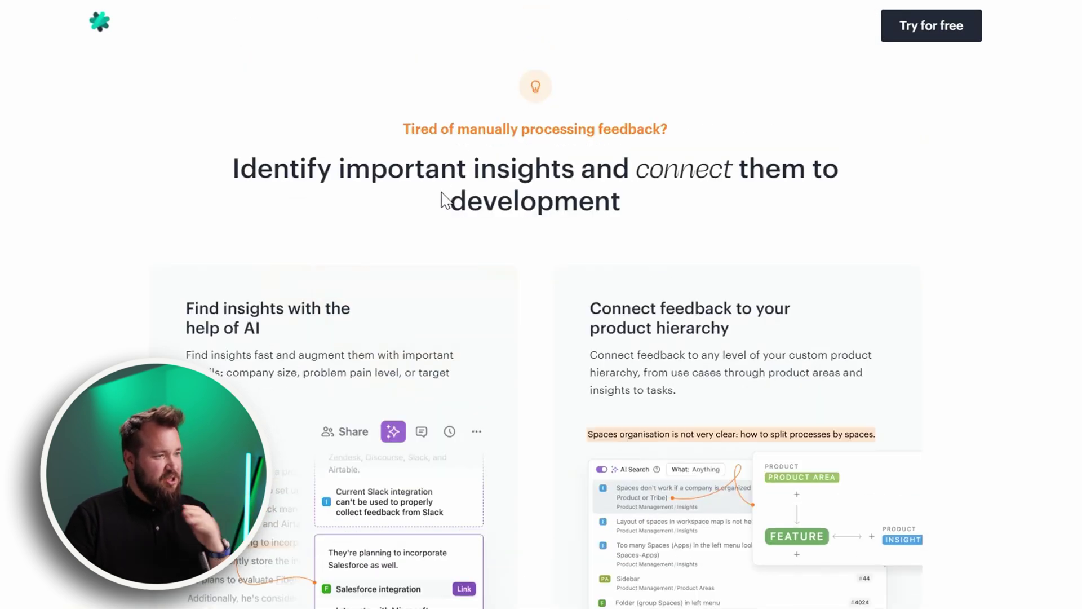
Step: Highlight 'feedback' in the section heading and card heading, then clear each highlight
drag(599, 130, 669, 136)
click(473, 165)
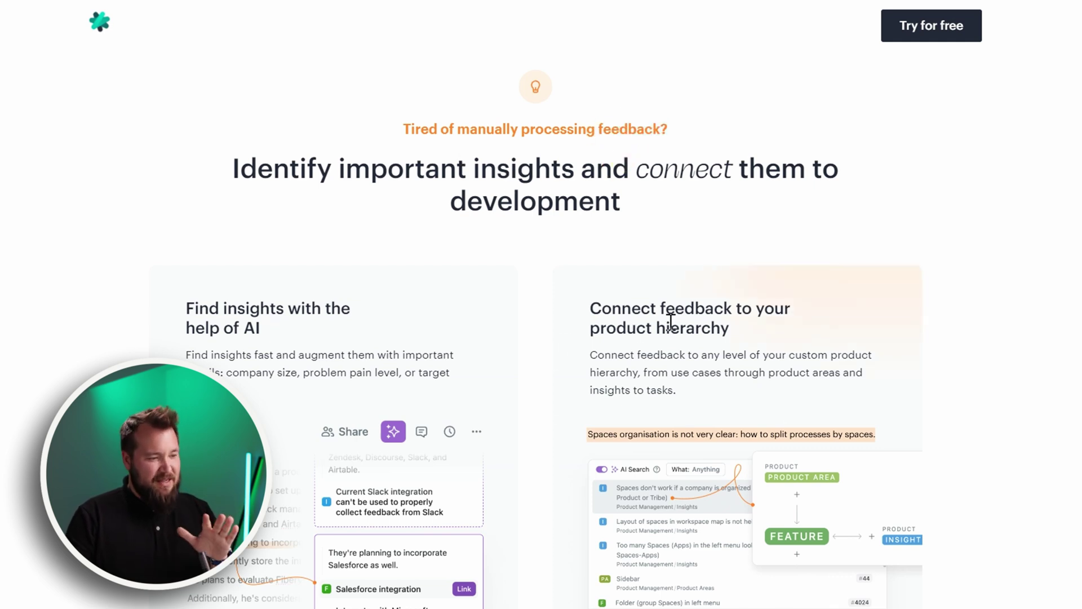
drag(661, 312, 751, 311)
click(711, 357)
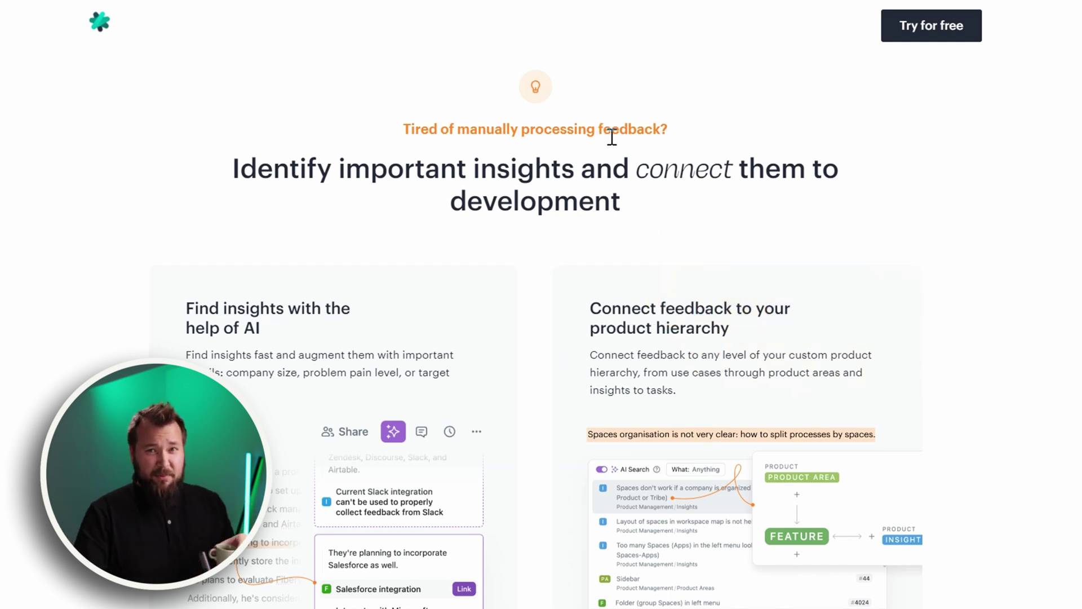
Step: Scroll on to 'Identify important insights' and highlight the word 'feedback' there
scroll(609, 158, up, 8)
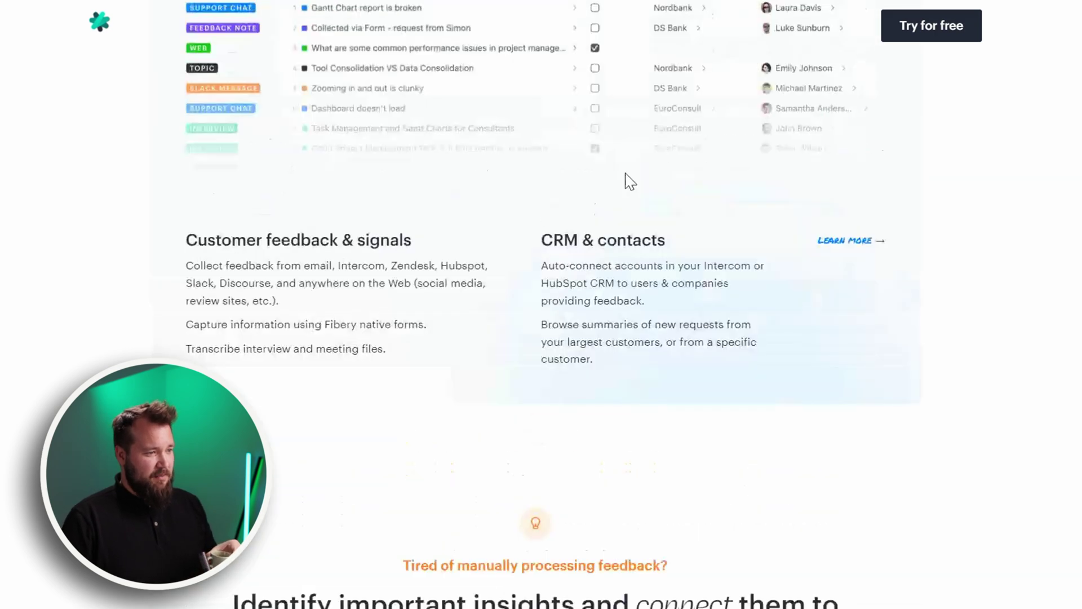
scroll(633, 177, down, 4)
scroll(604, 290, down, 2)
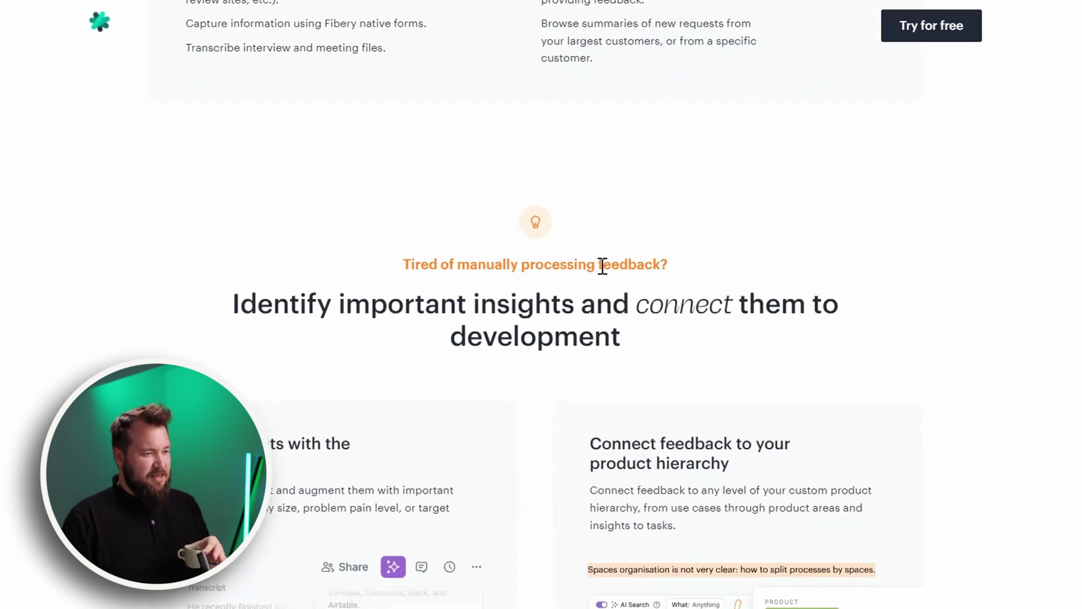
drag(601, 263, 776, 321)
scroll(696, 332, down, 2)
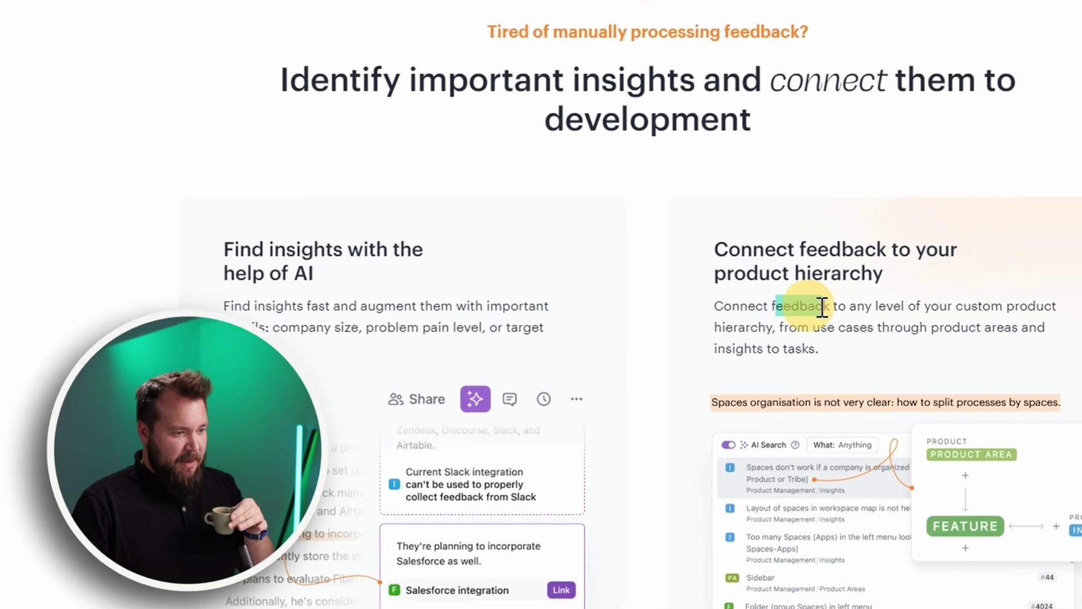
scroll(531, 226, down, 5)
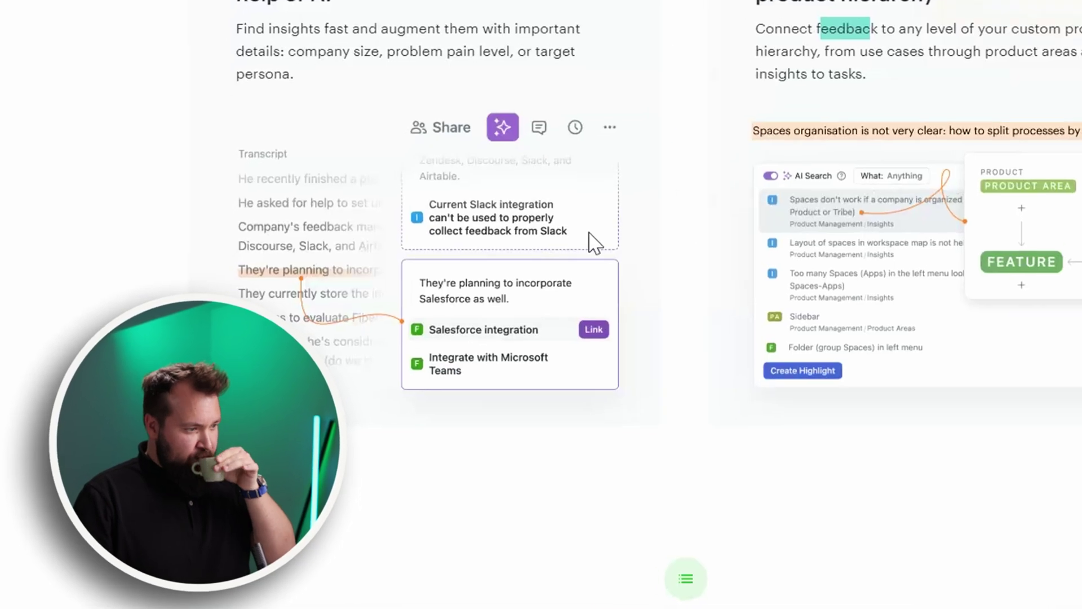
Step: Highlight 'feedback' in the prioritization heading and body text, then continue to the security section
scroll(594, 243, down, 6)
drag(905, 327, 1038, 338)
drag(810, 354, 880, 354)
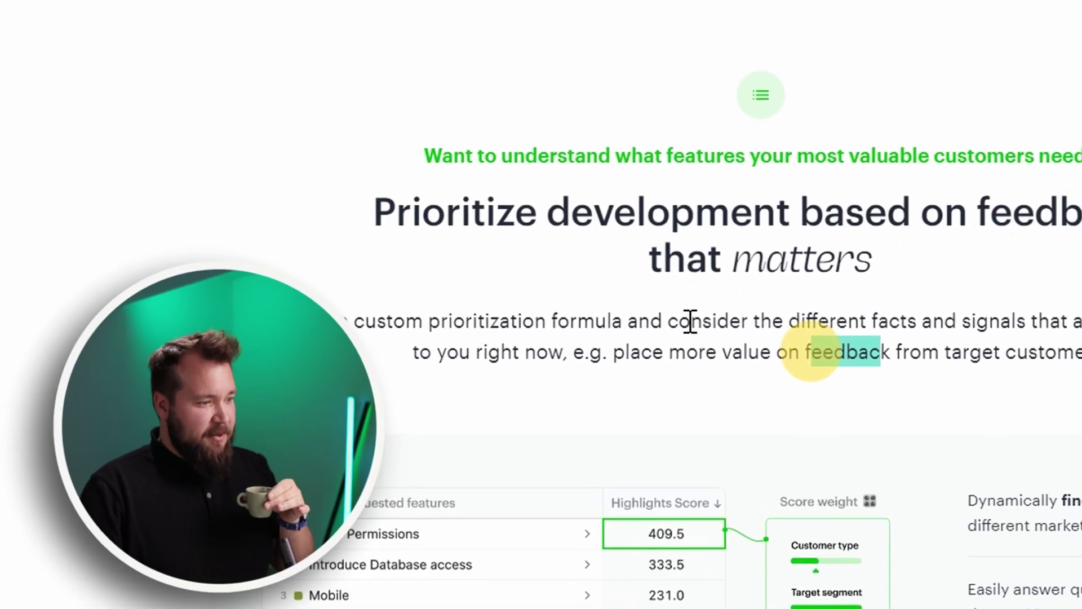
scroll(690, 322, down, 5)
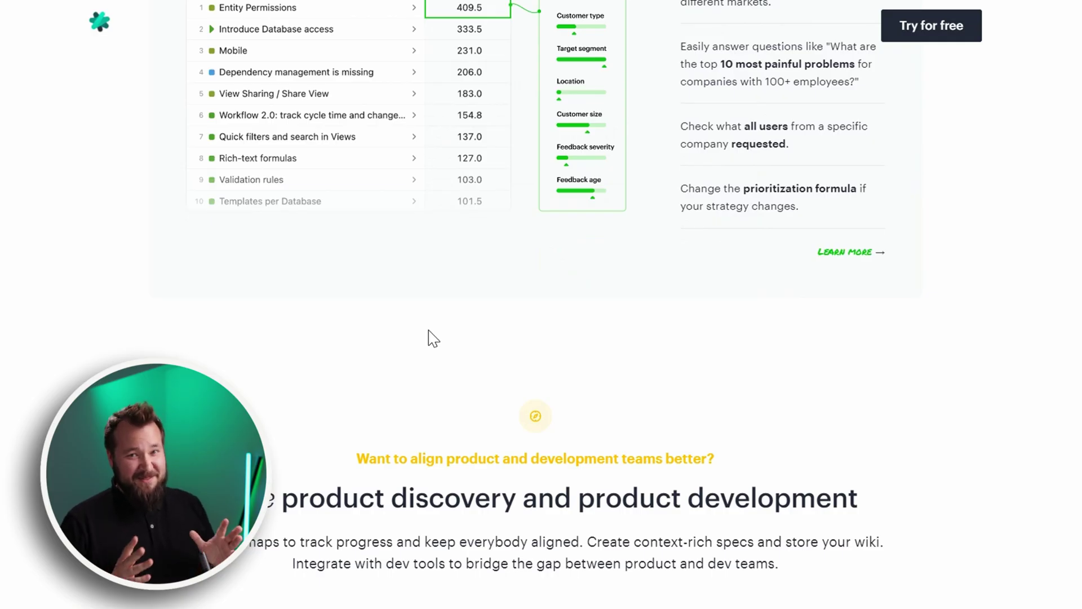
scroll(437, 331, down, 10)
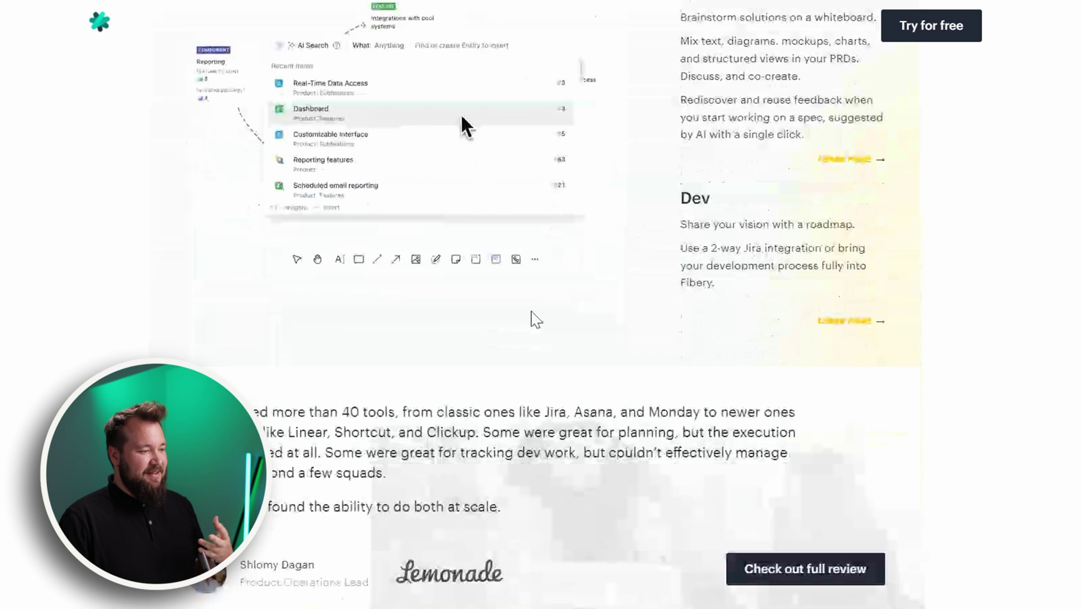
scroll(387, 314, down, 2)
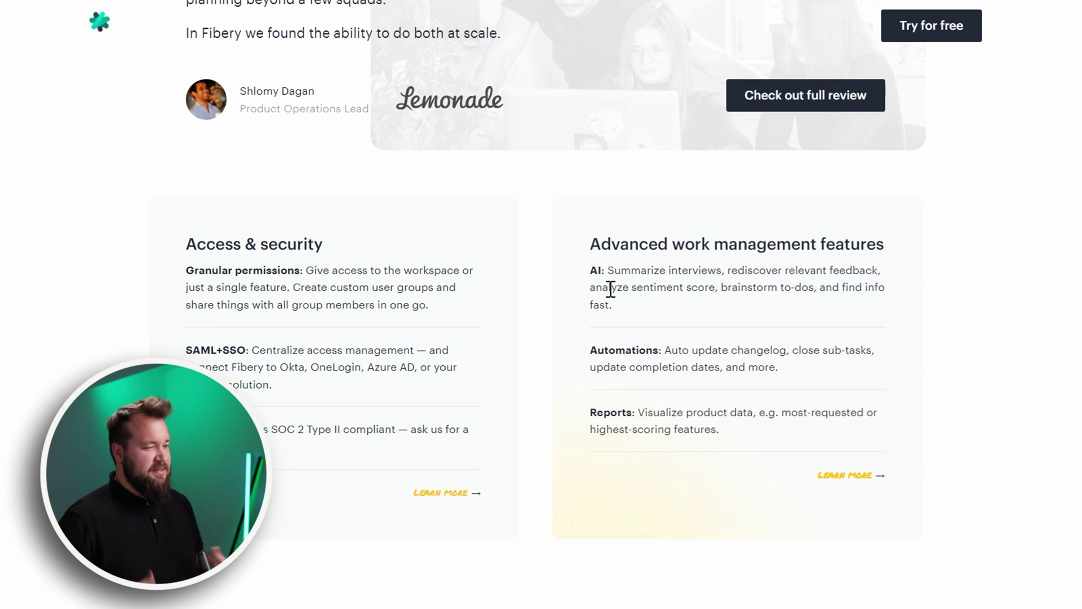
Step: Scroll through the Why Fibery and pricing sections to Try Fibery, then back up
scroll(611, 289, down, 6)
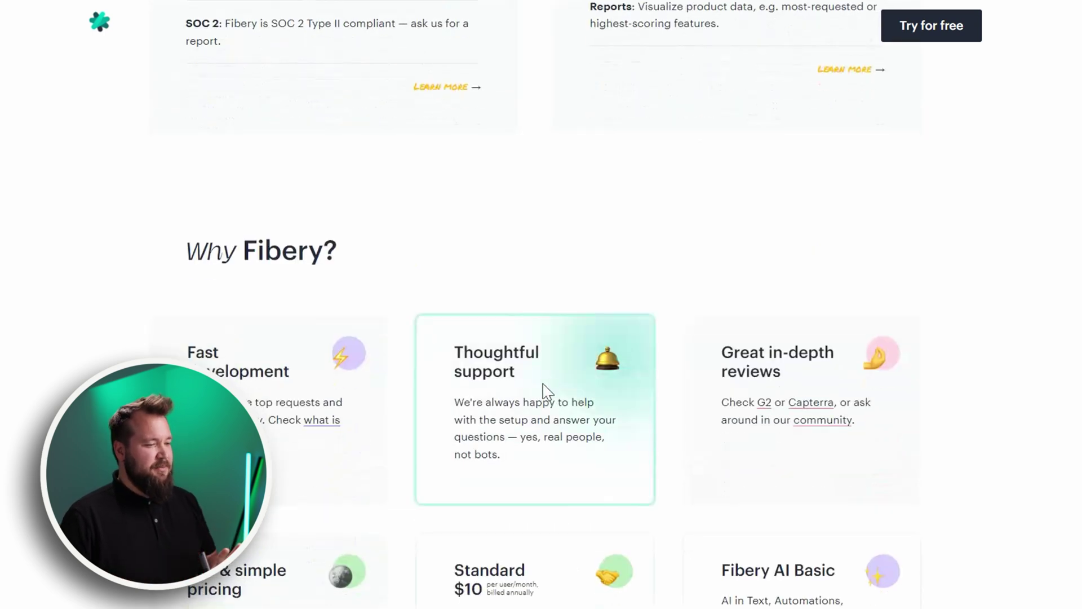
scroll(684, 377, down, 1)
scroll(684, 378, down, 1)
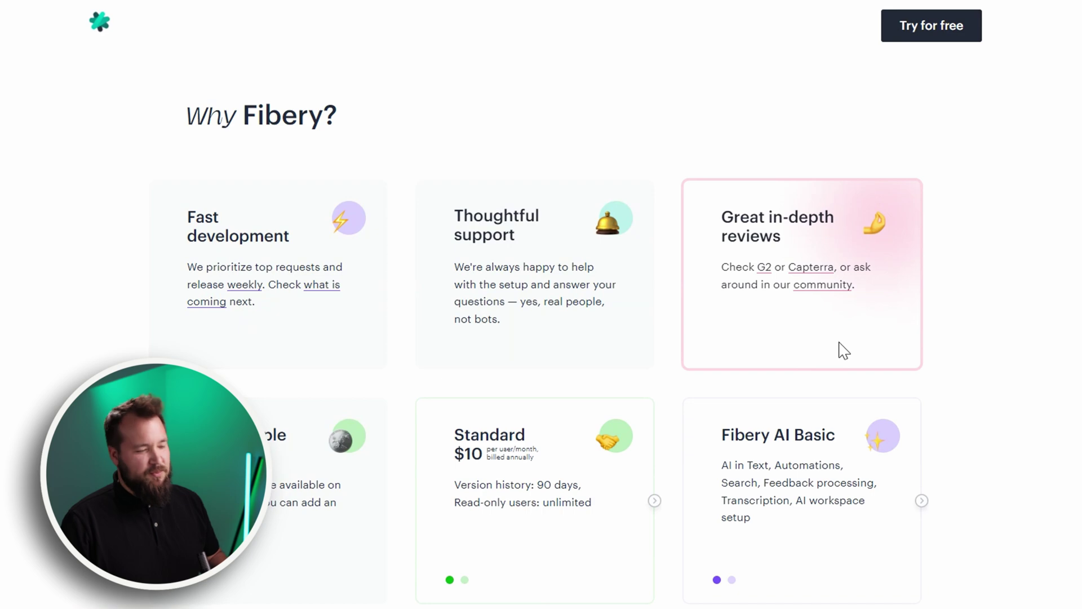
scroll(844, 350, down, 5)
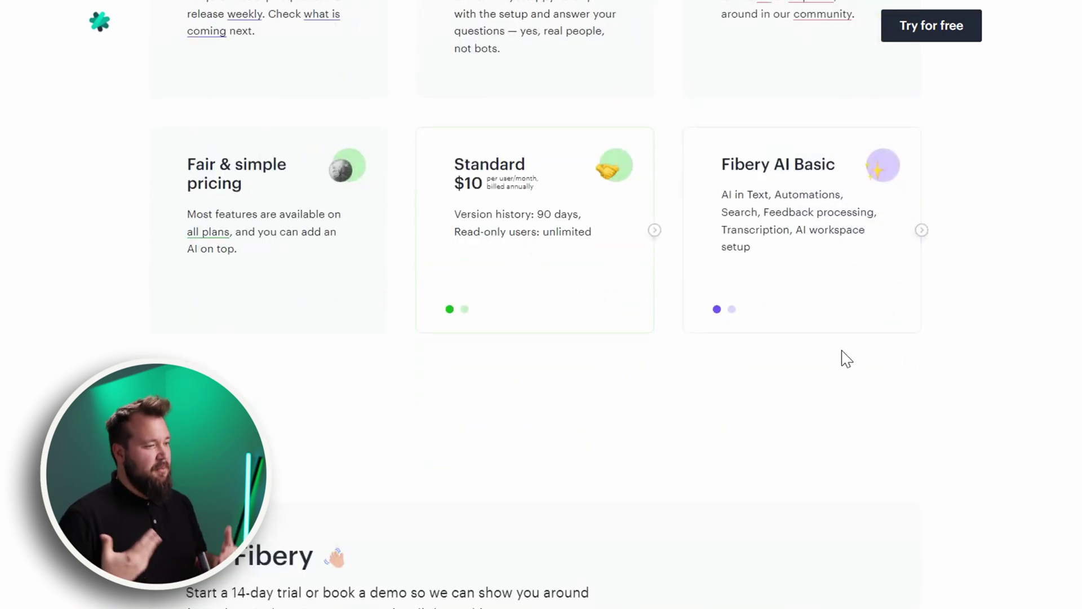
scroll(785, 401, down, 2)
scroll(782, 397, down, 3)
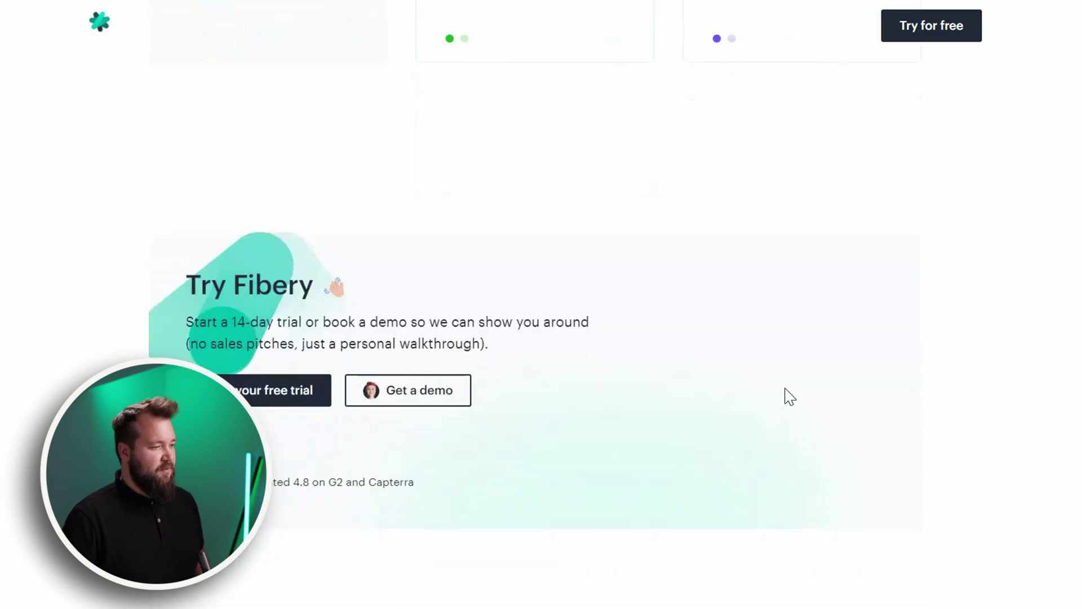
scroll(784, 398, down, 1)
scroll(785, 395, up, 5)
scroll(783, 394, up, 20)
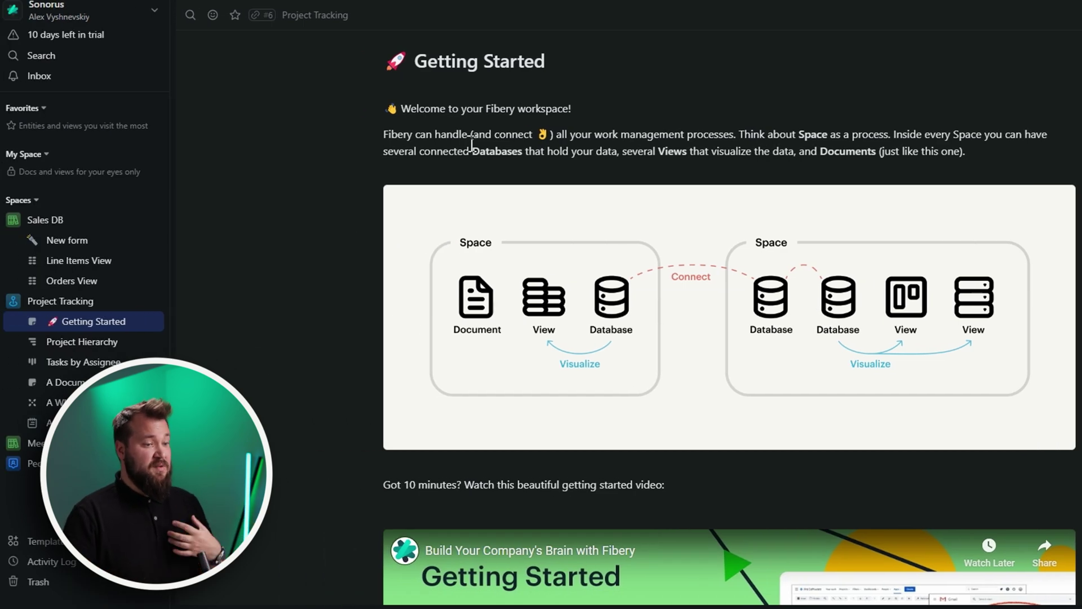
Step: Select the Getting Started intro paragraph and video sentence while scrolling through the document
triple_click(397, 135)
click(660, 145)
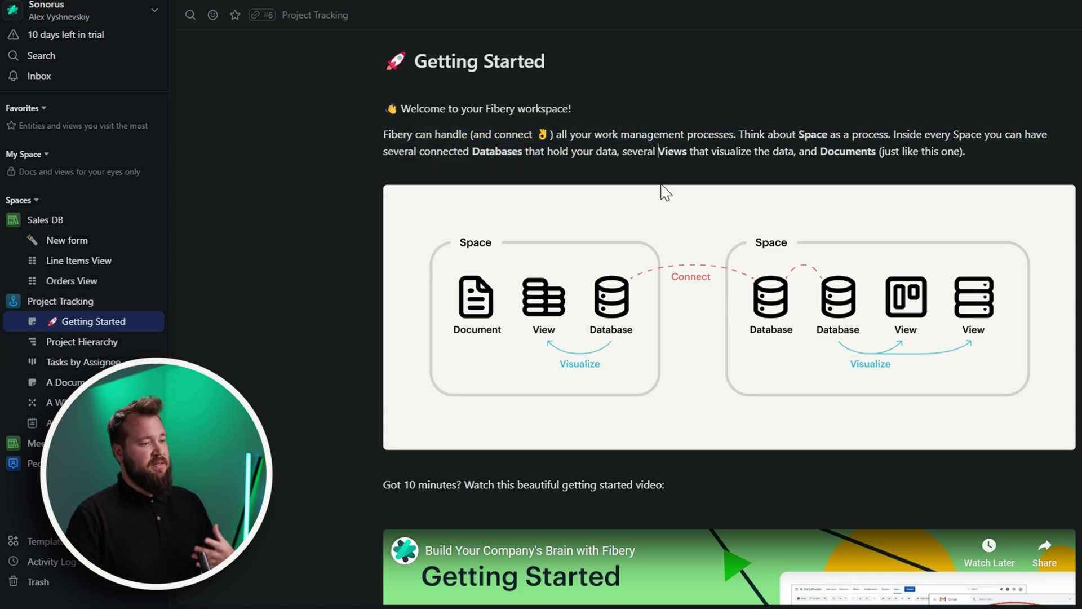
scroll(665, 191, down, 6)
drag(398, 145, 537, 163)
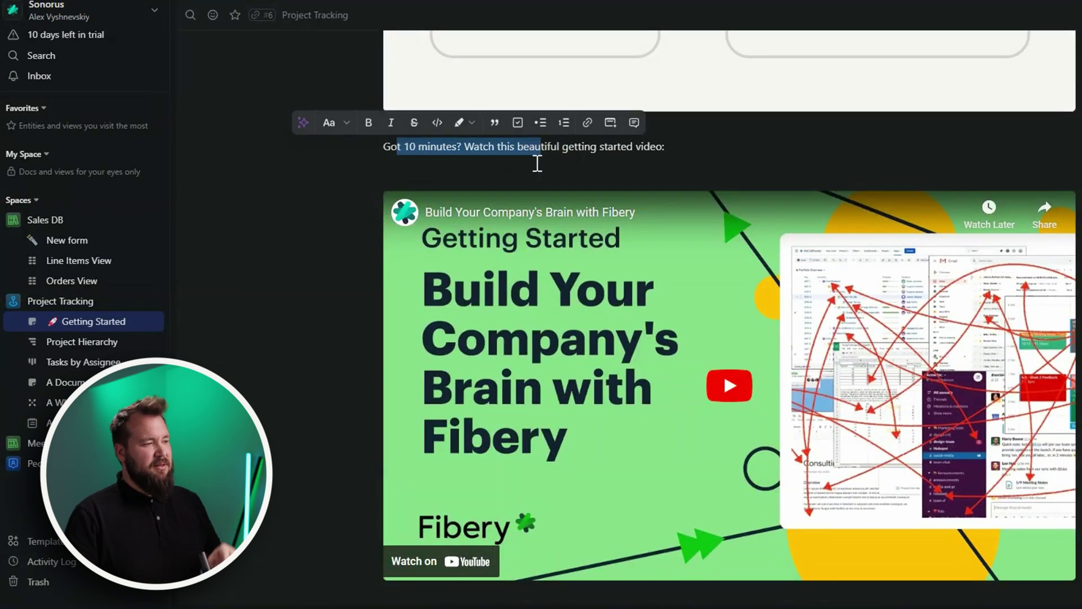
click(443, 151)
drag(407, 151, 510, 150)
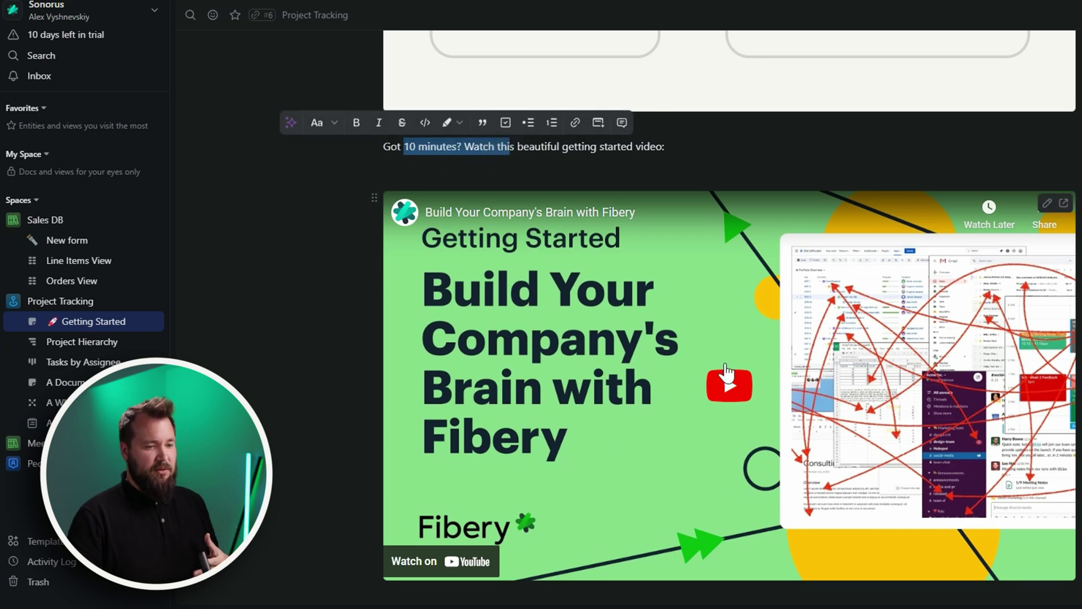
scroll(772, 420, down, 4)
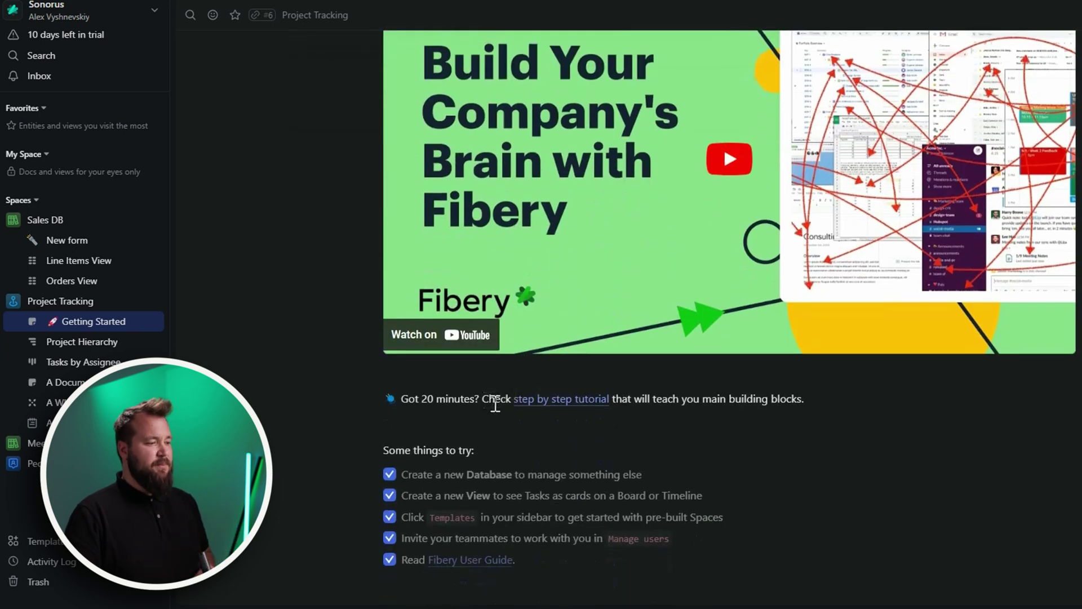
scroll(396, 476, up, 9)
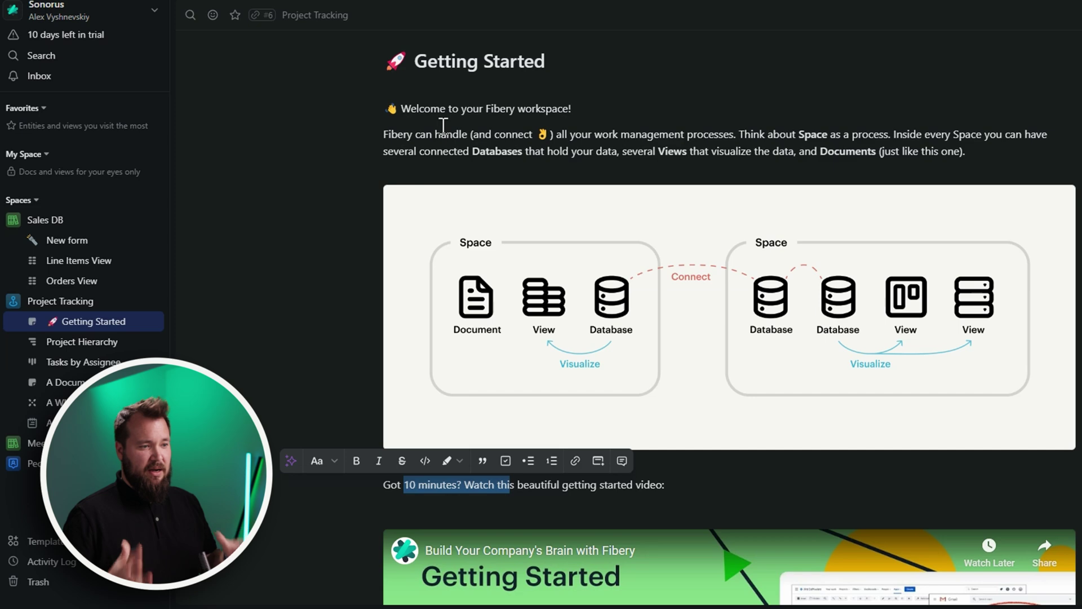
click(707, 136)
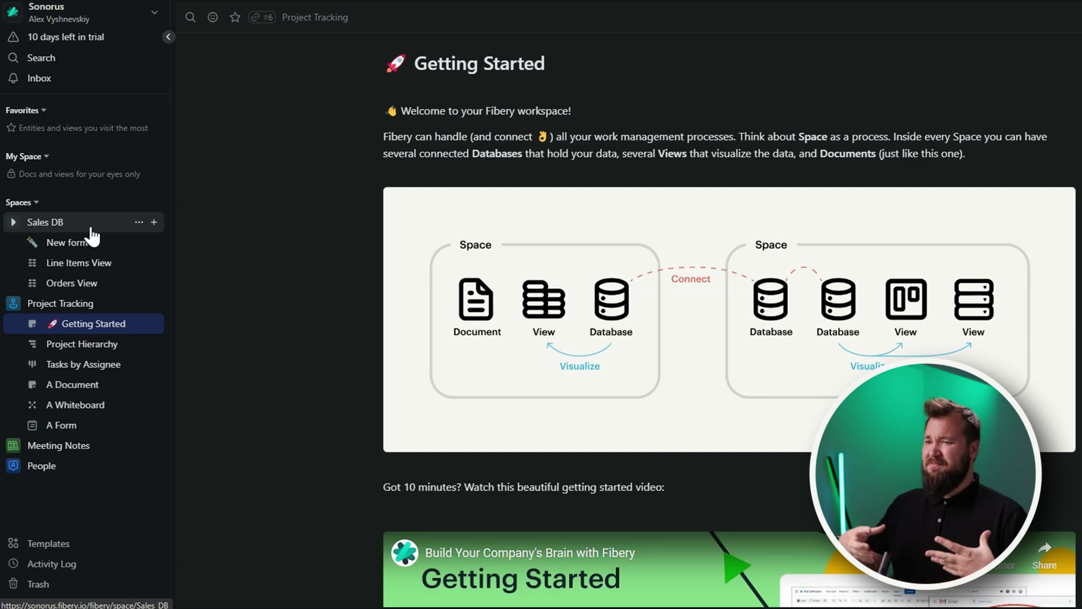
Step: Open Sales DB, view the Order Line Items table, then switch to the Orders table
click(92, 228)
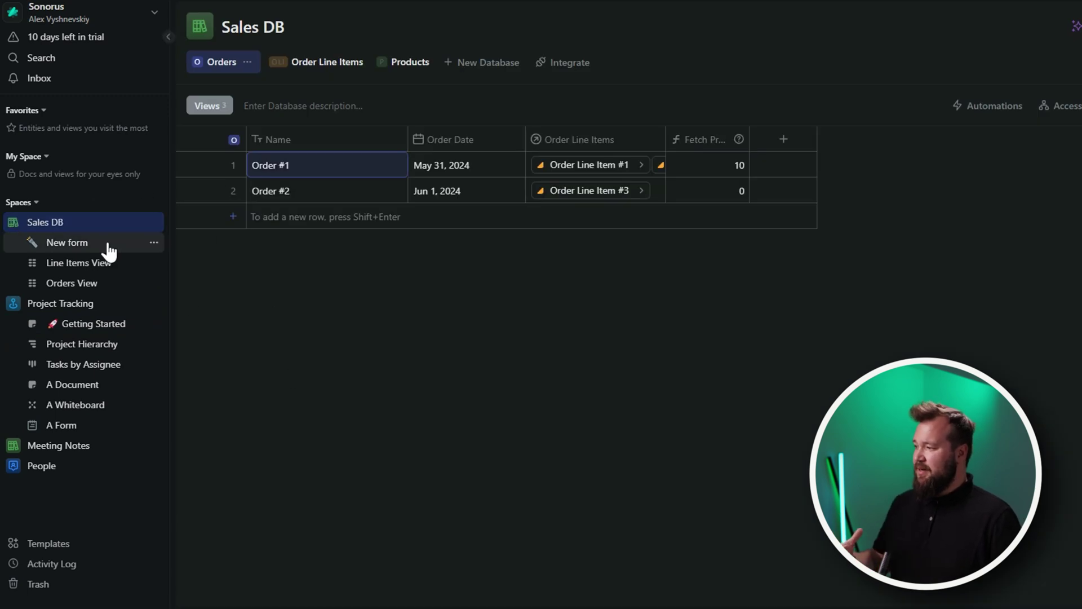
mouse_move(71, 221)
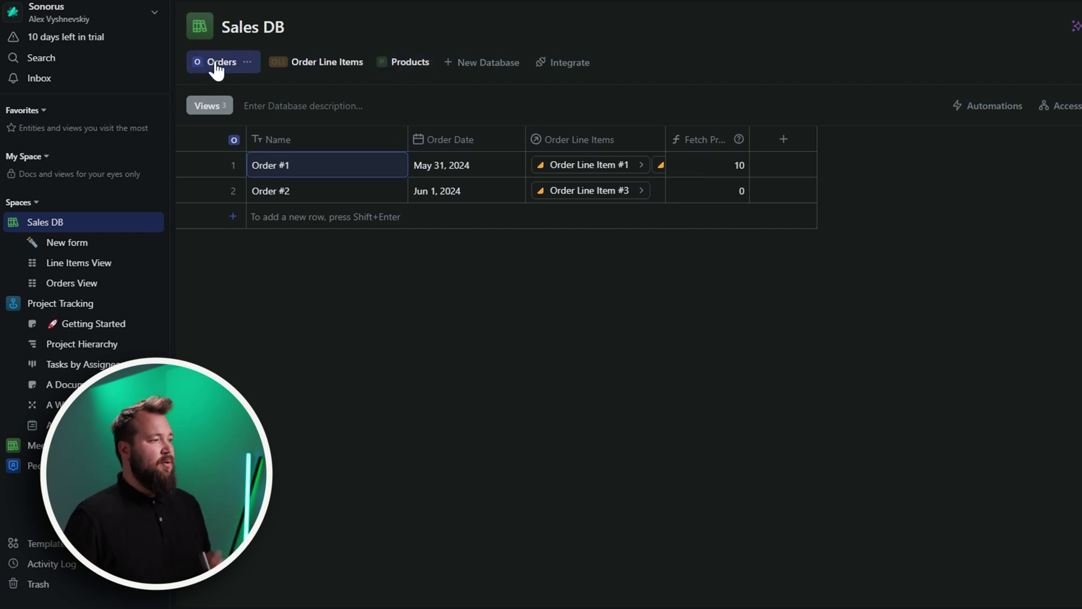
click(313, 63)
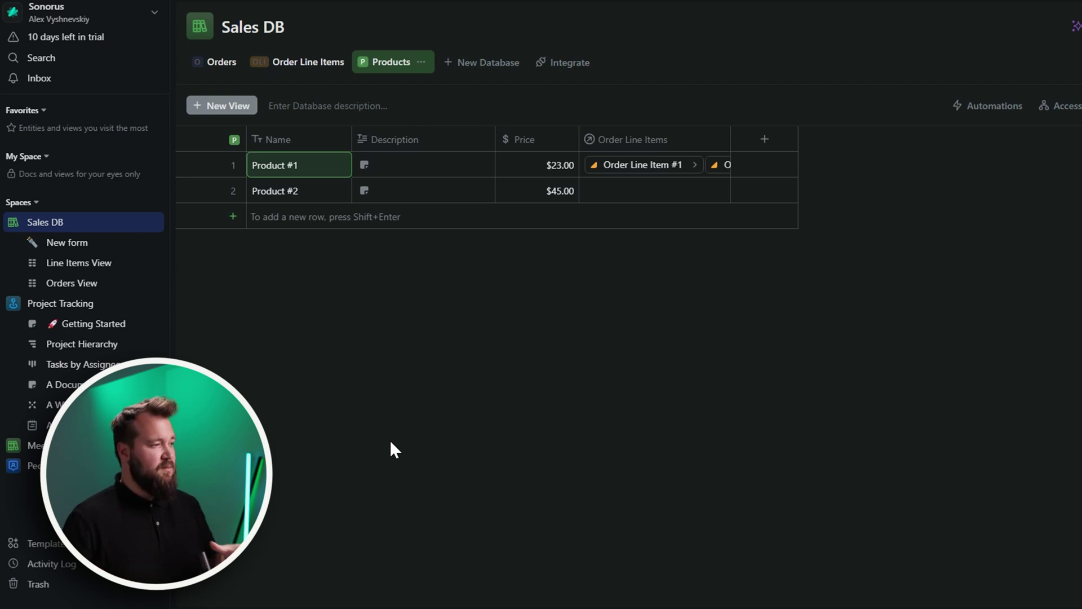
click(309, 63)
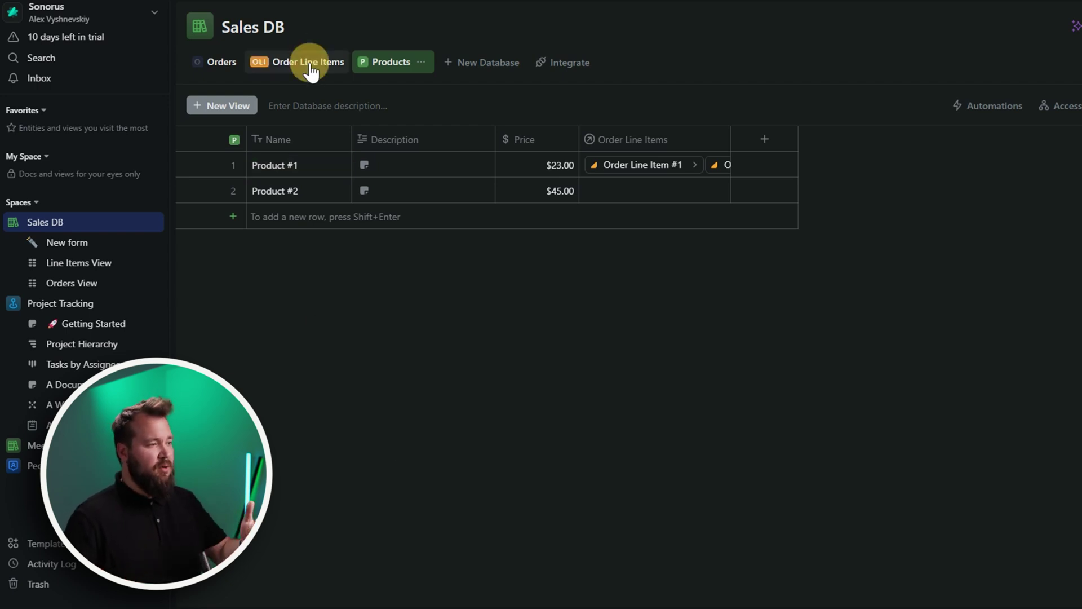
click(227, 63)
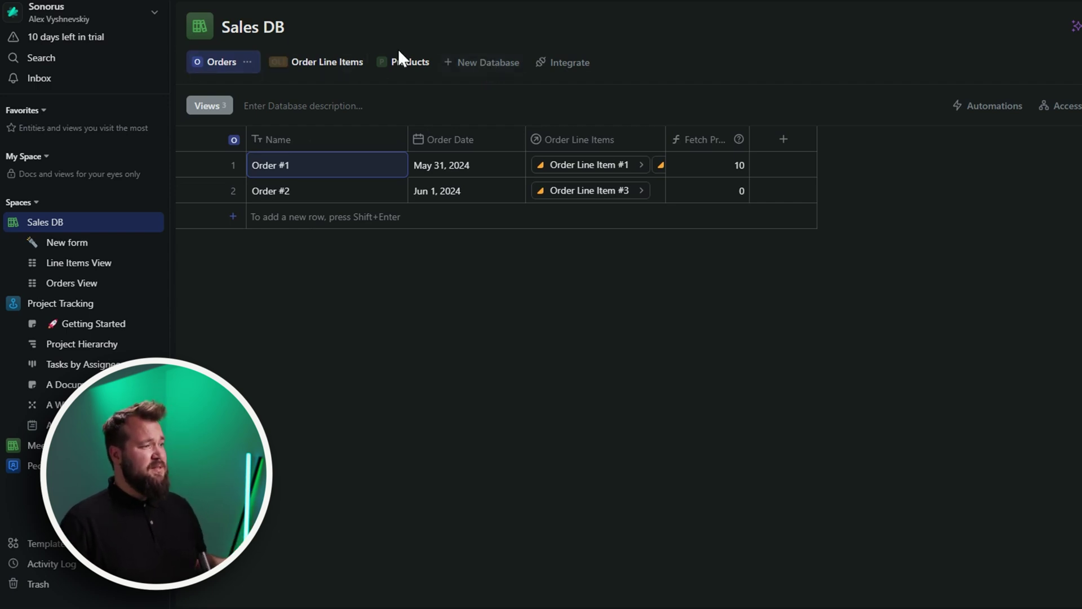
Step: Create a Clients database, move it to first position, and start typing a client name on its sample row
click(479, 62)
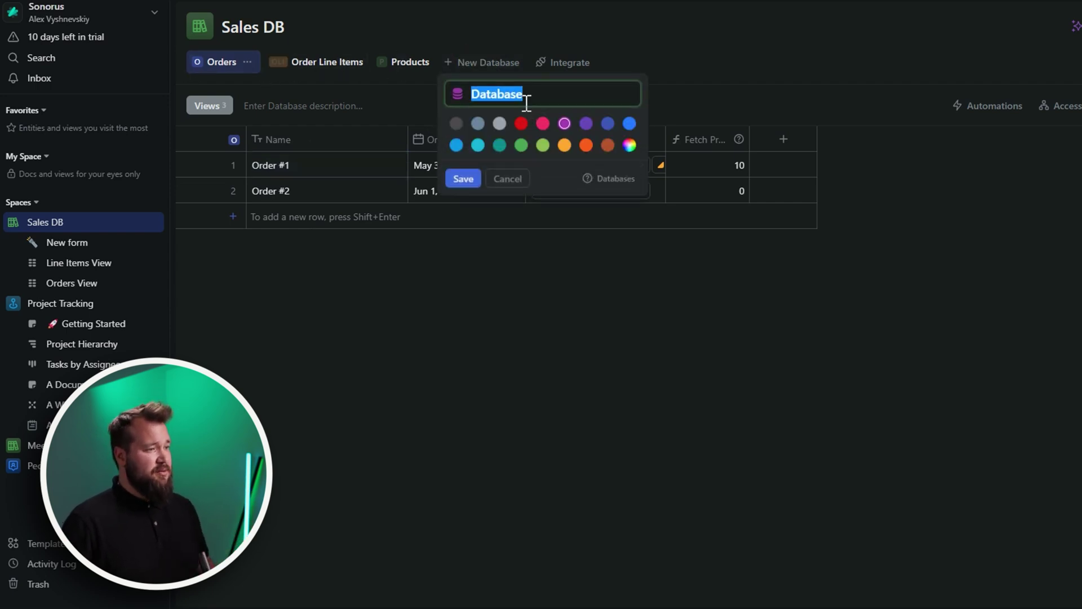
text(Clients)
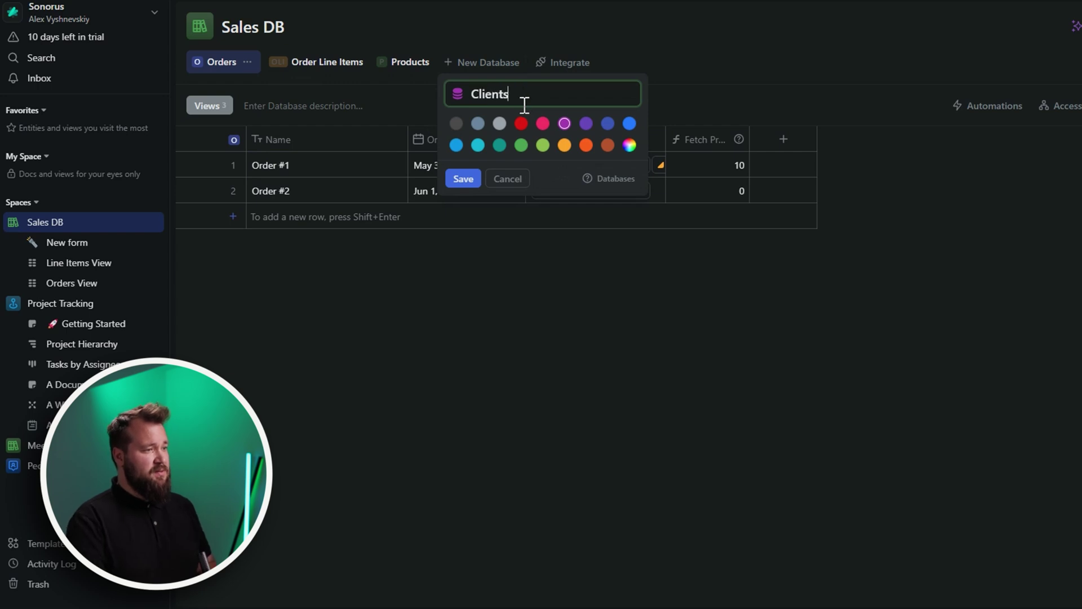
key(Return)
drag(448, 61, 214, 65)
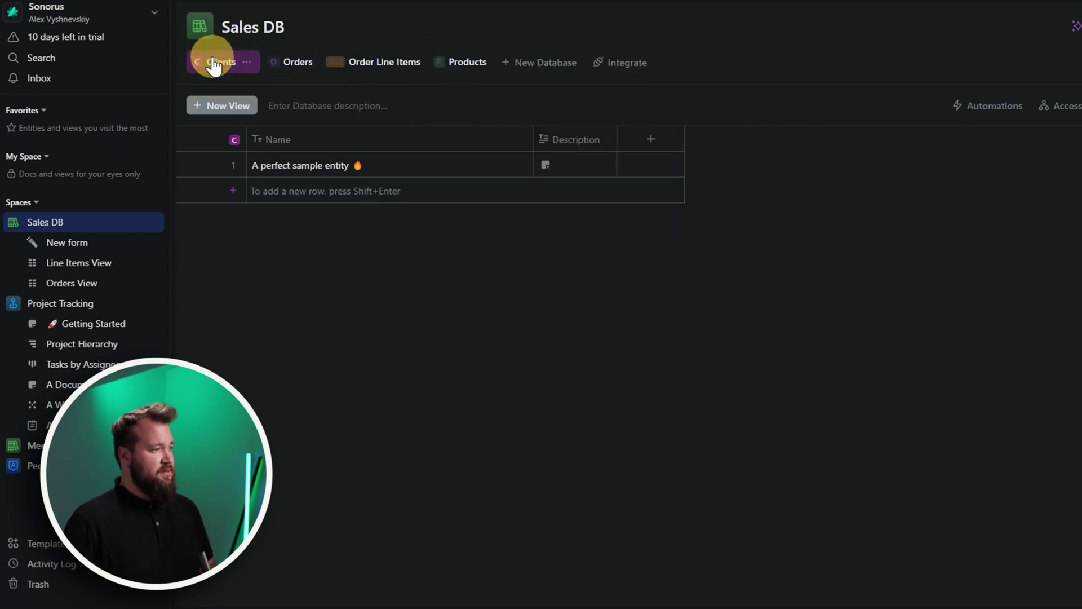
double_click(311, 165)
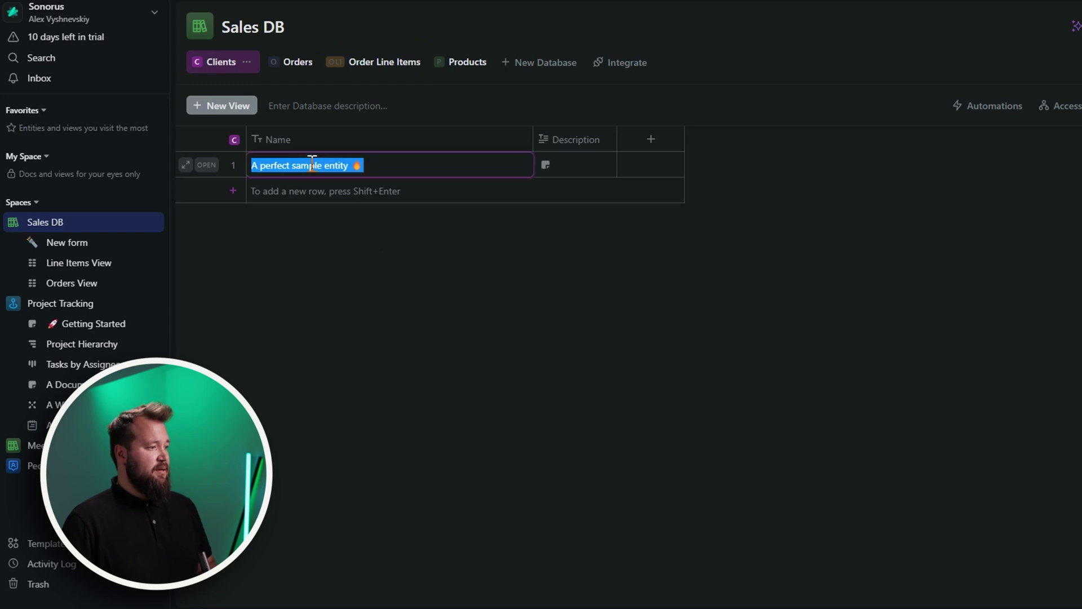
text(John Doe)
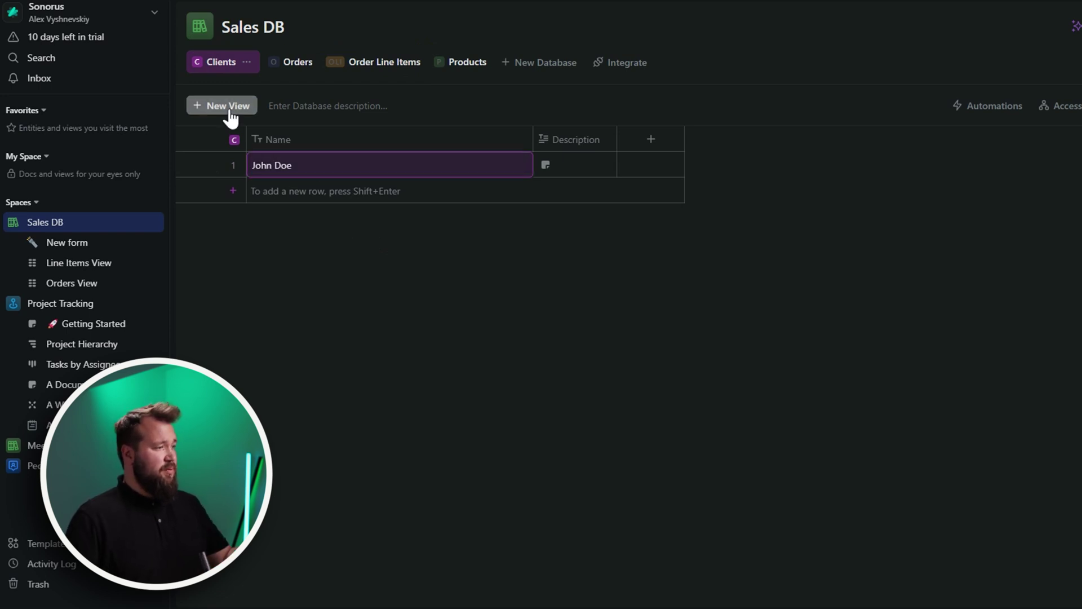
Step: Narrow the Name column and delete the Description field from the Clients table
click(228, 105)
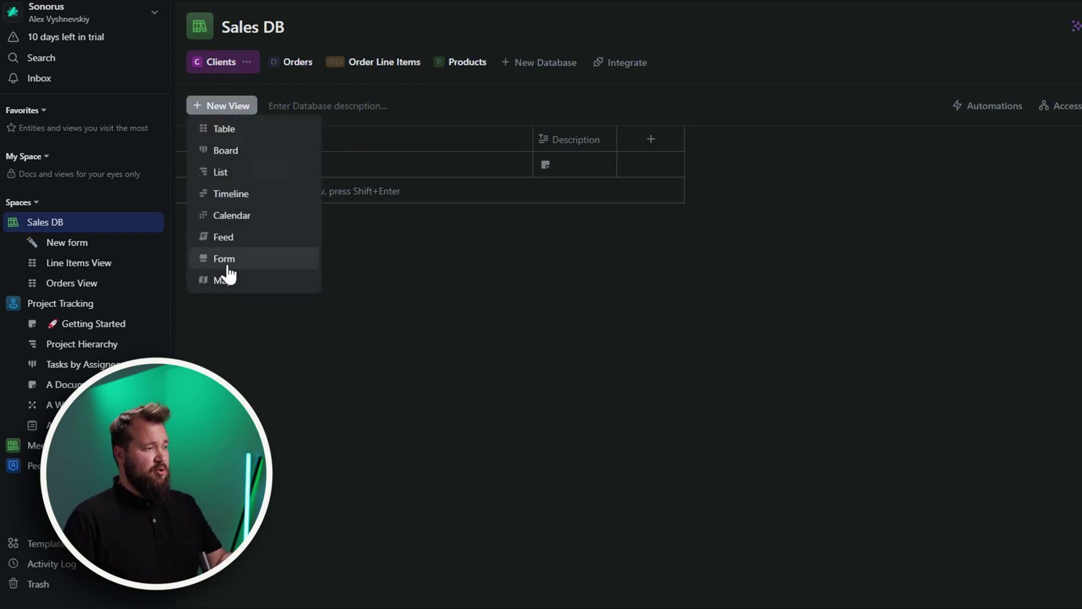
click(655, 304)
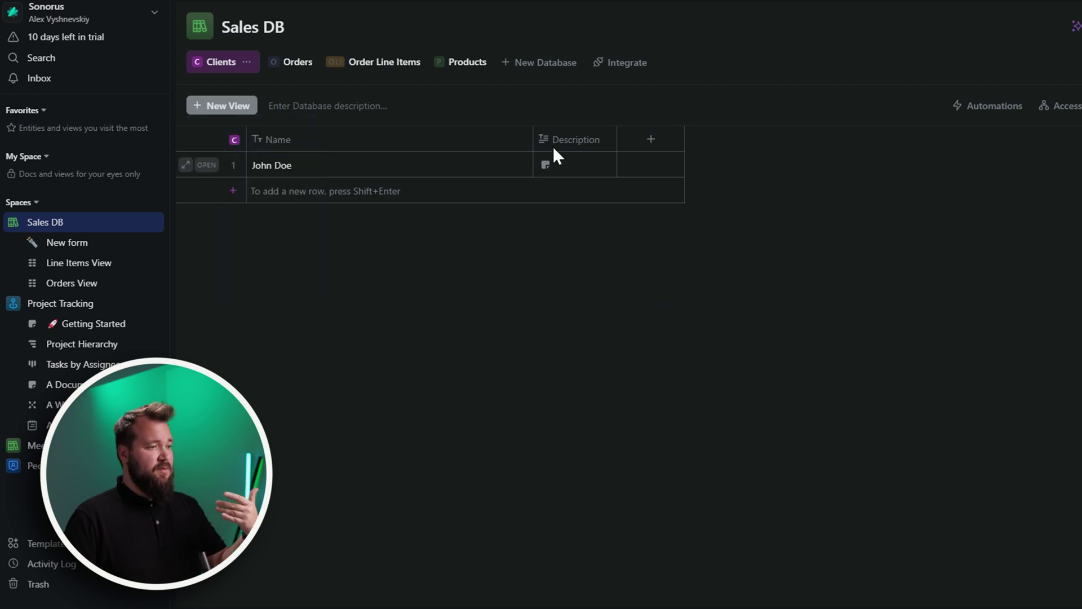
drag(533, 138, 420, 139)
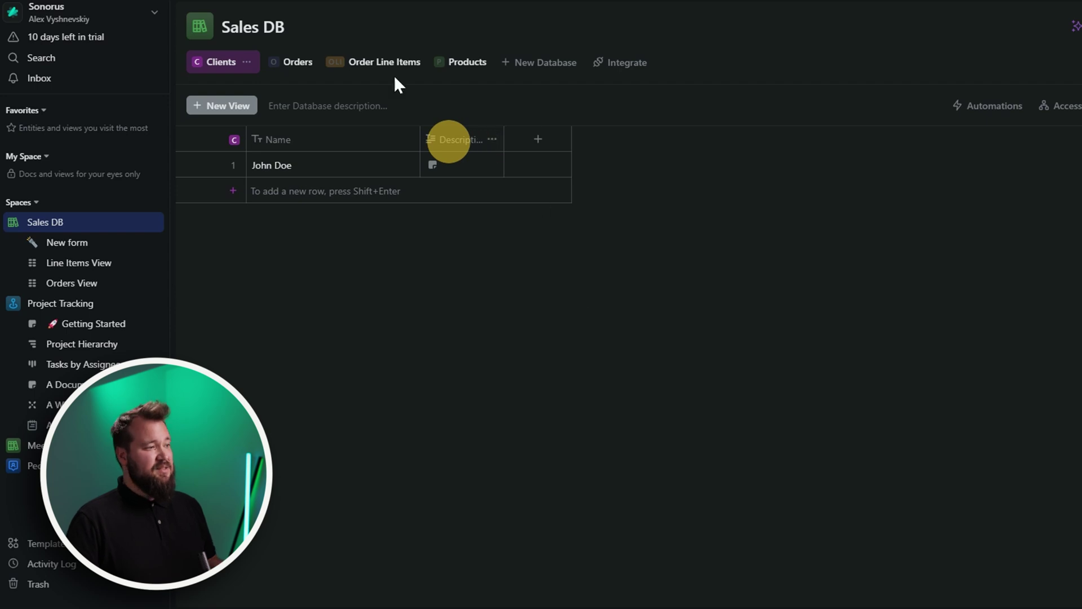
click(493, 141)
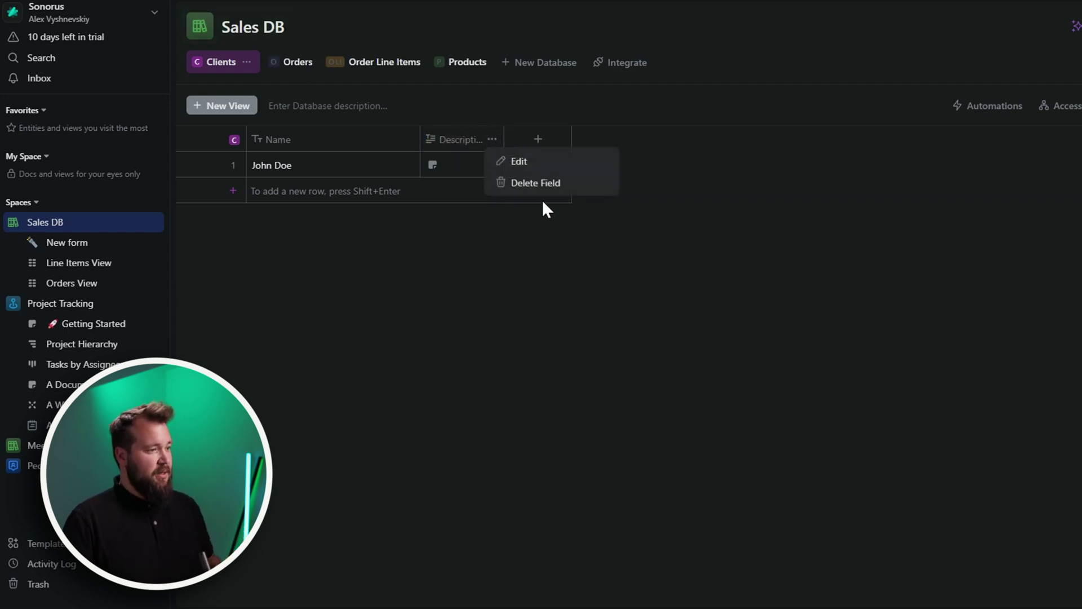
click(544, 183)
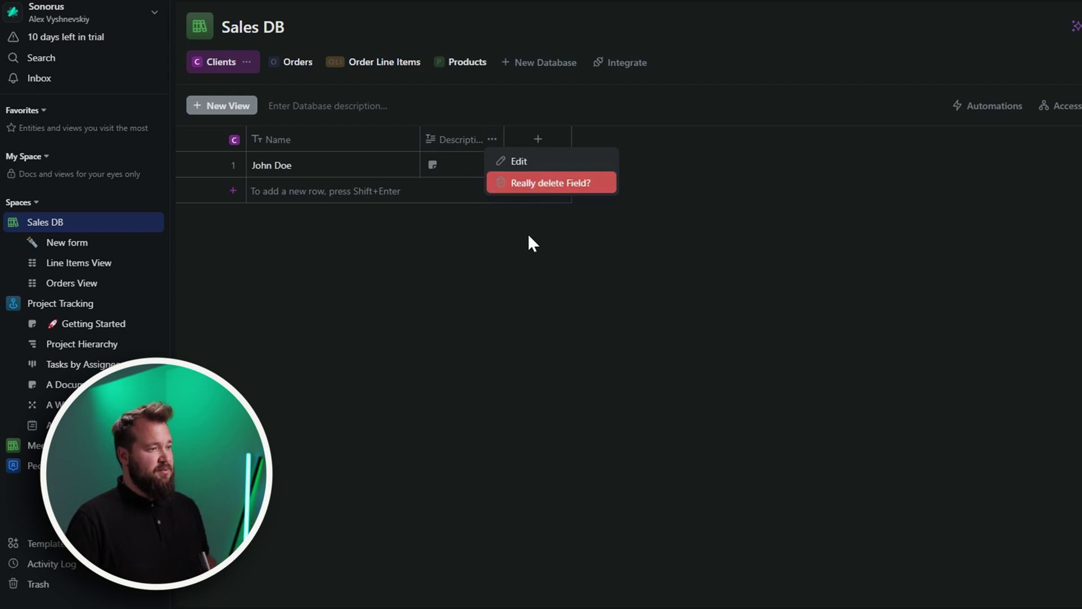
click(539, 184)
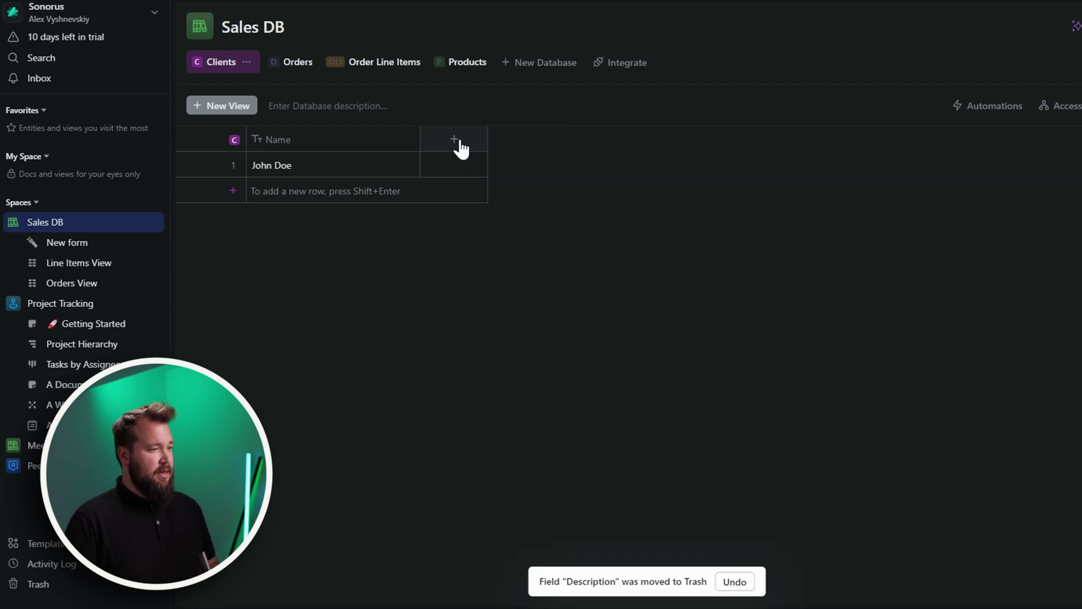
click(459, 139)
Step: Add an Orders relation field to Clients: many orders per client, one client per order
scroll(507, 392, down, 2)
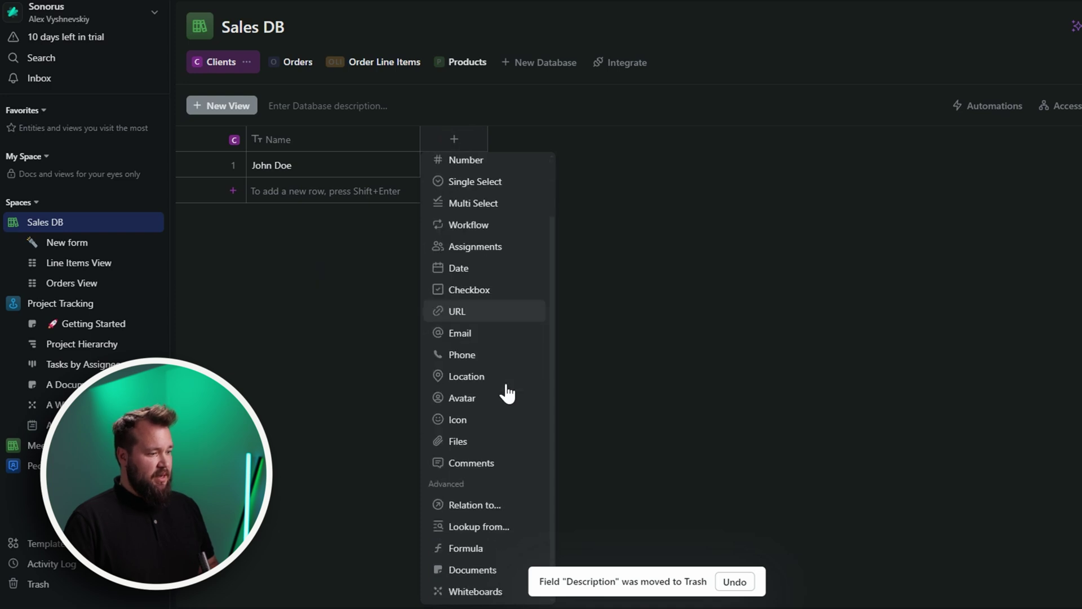
click(488, 510)
click(308, 231)
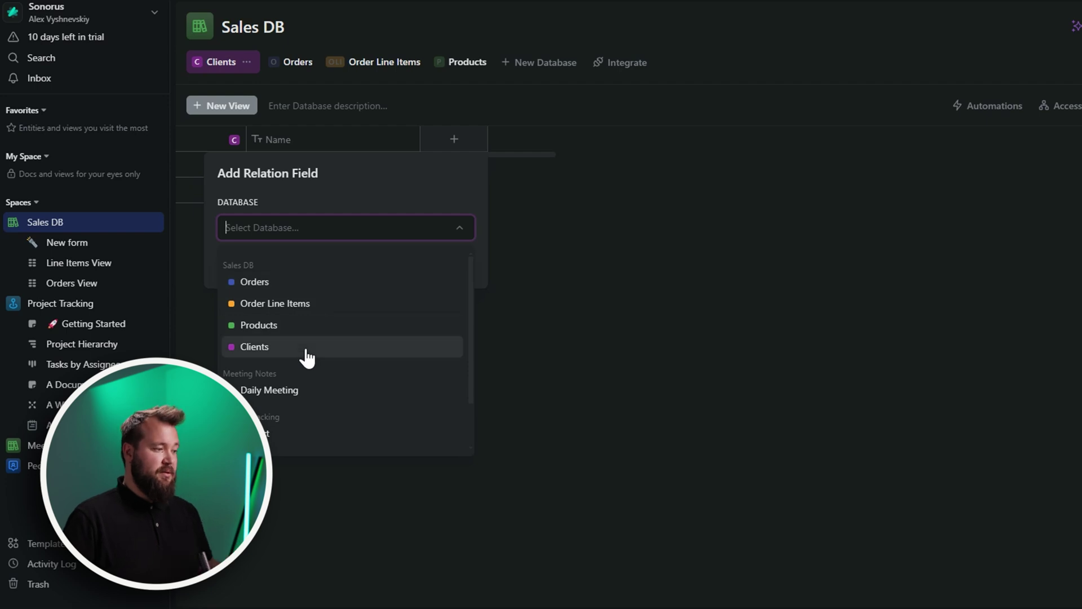
click(309, 283)
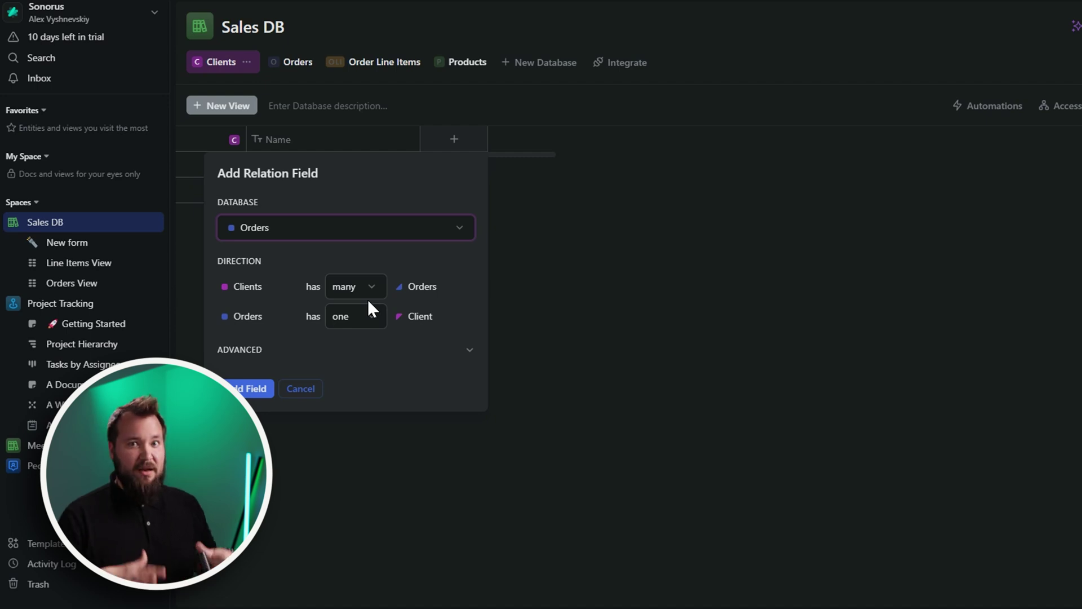
click(266, 390)
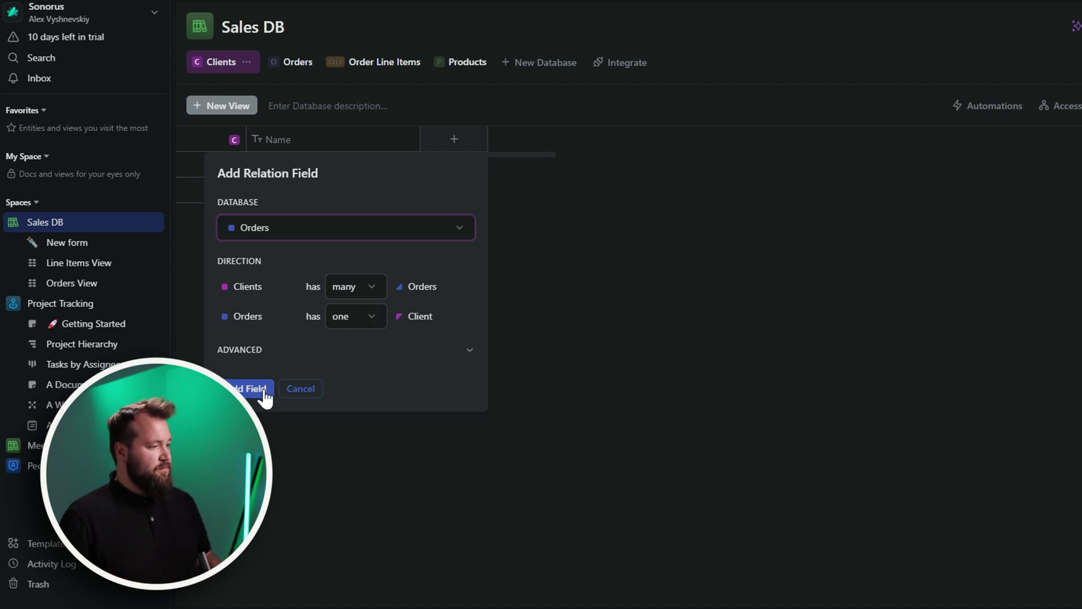
click(438, 164)
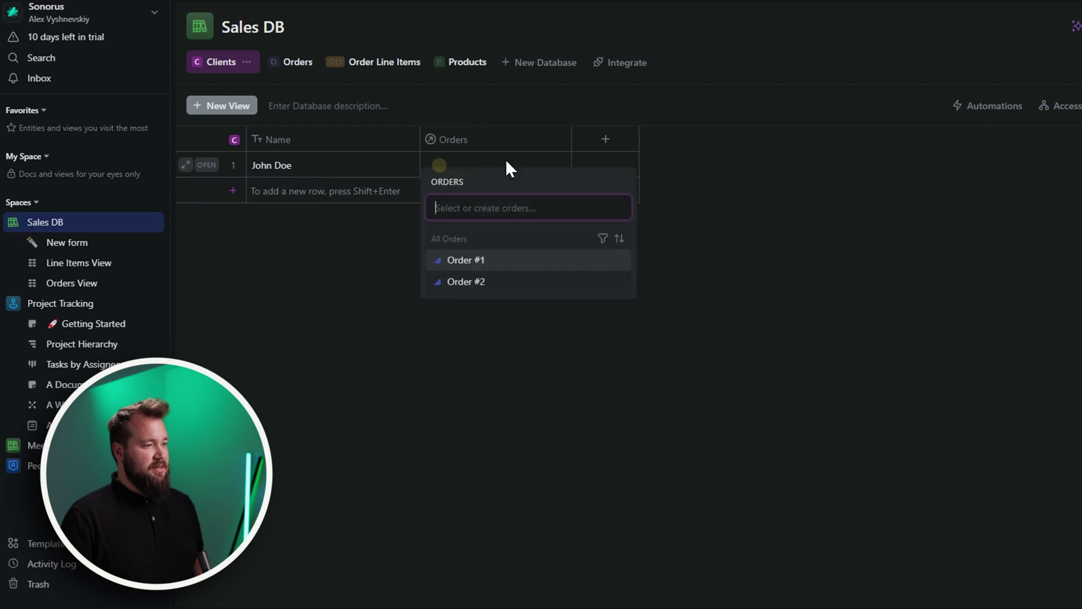
Step: Link Order #1 to the client and open the Order #1 record
click(473, 261)
key(Escape)
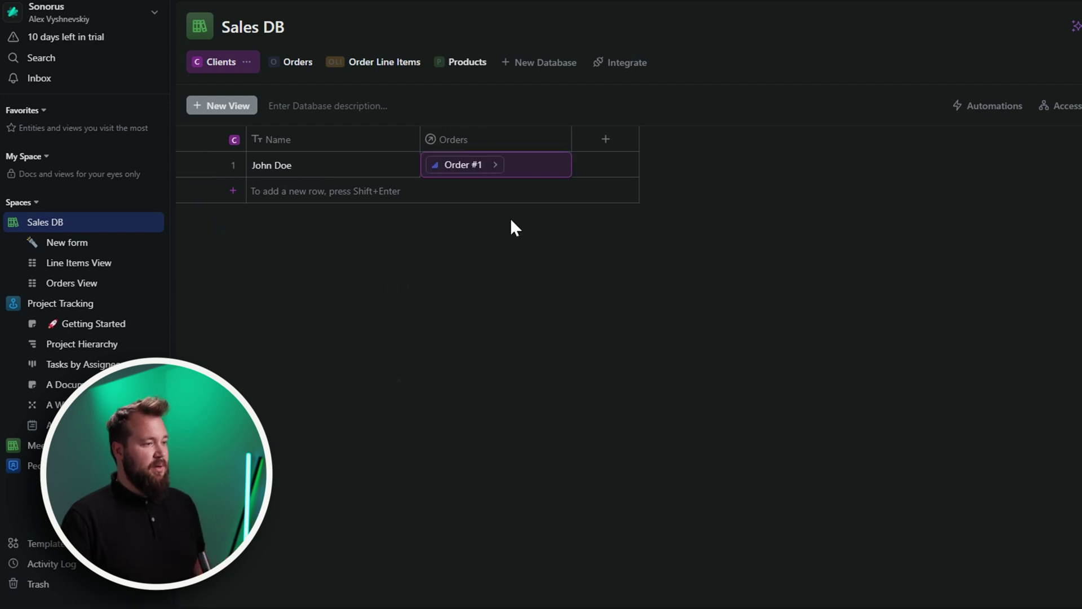
click(496, 165)
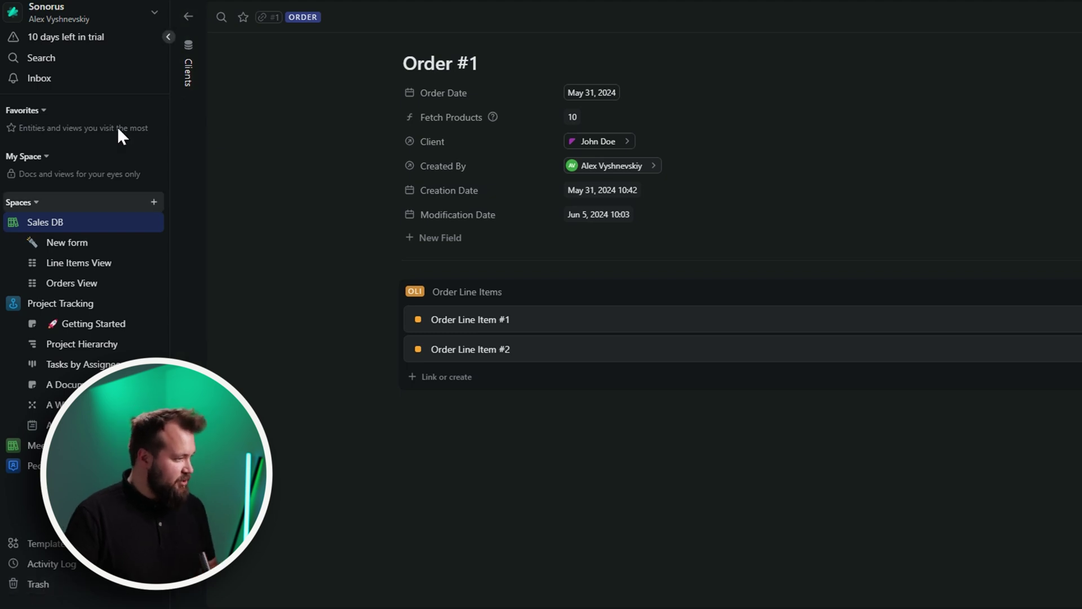
click(151, 13)
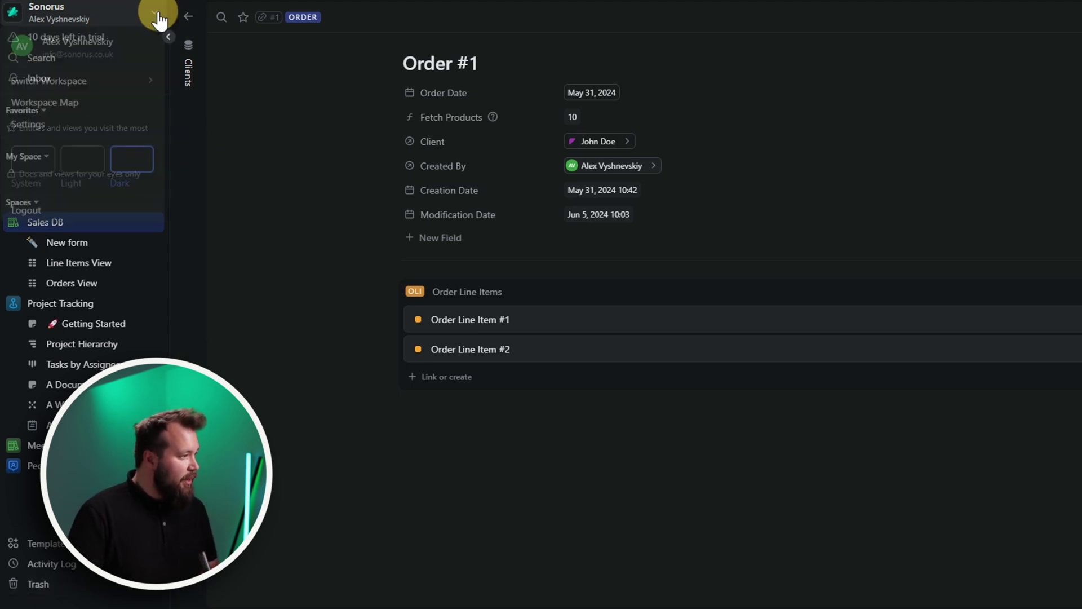
Step: Switch to the Light theme, return to Clients, and open then close Order #1
click(82, 169)
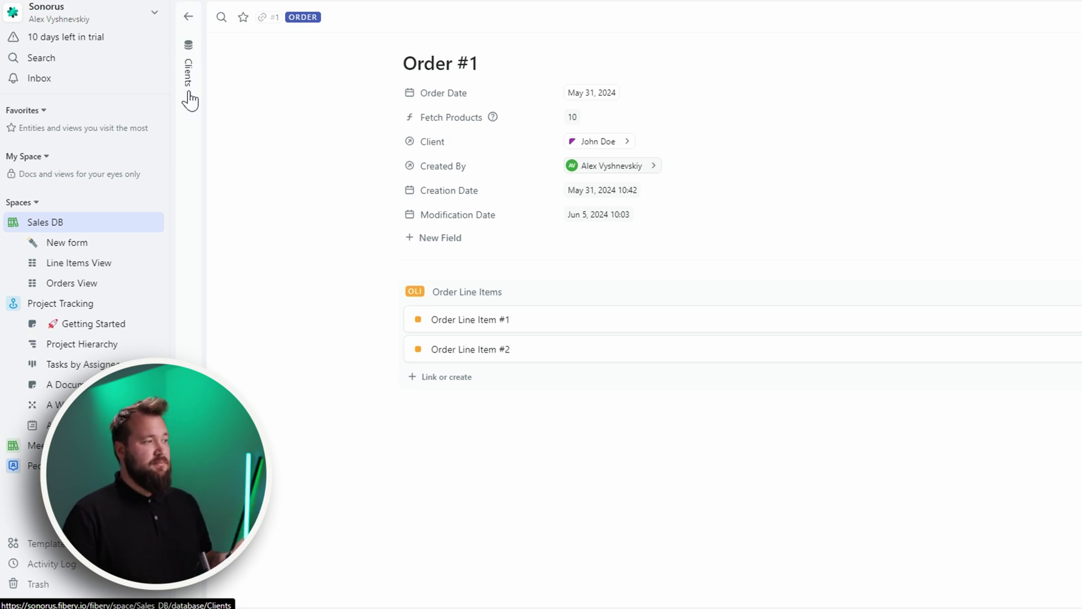
click(188, 52)
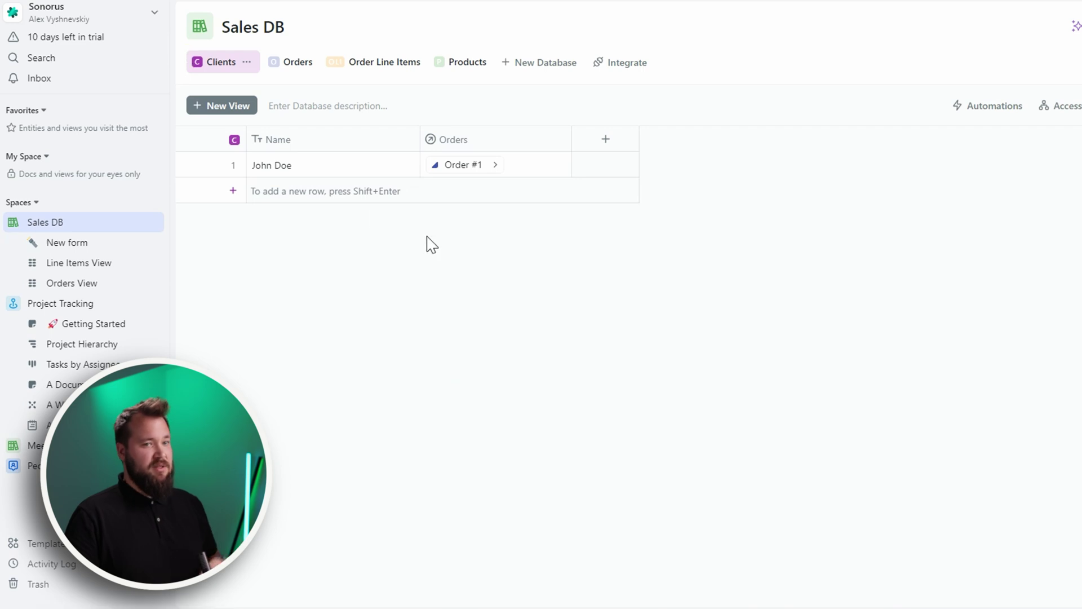
click(496, 165)
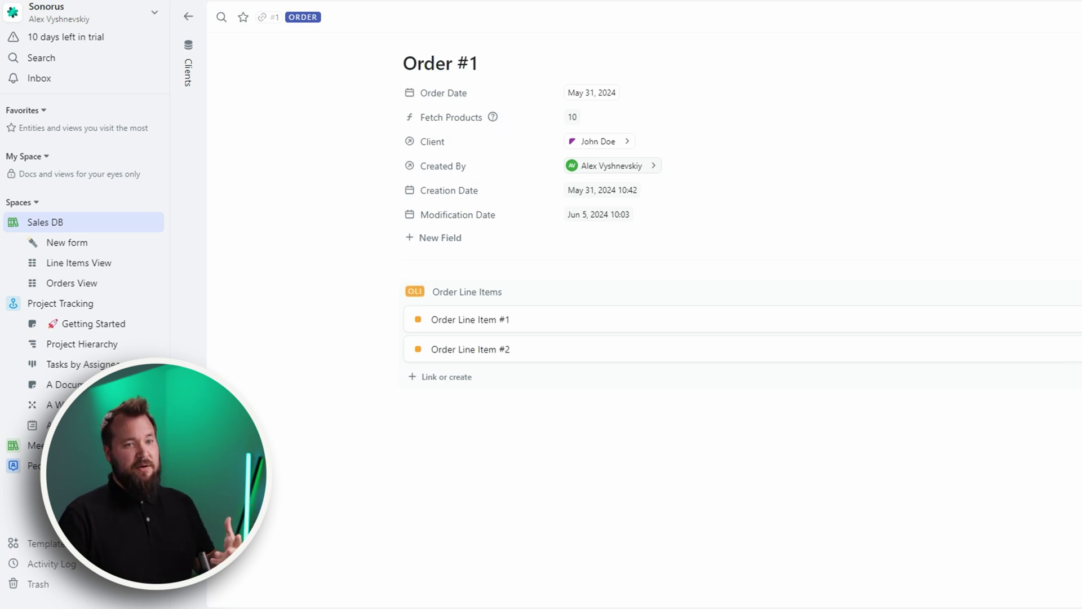
key(Escape)
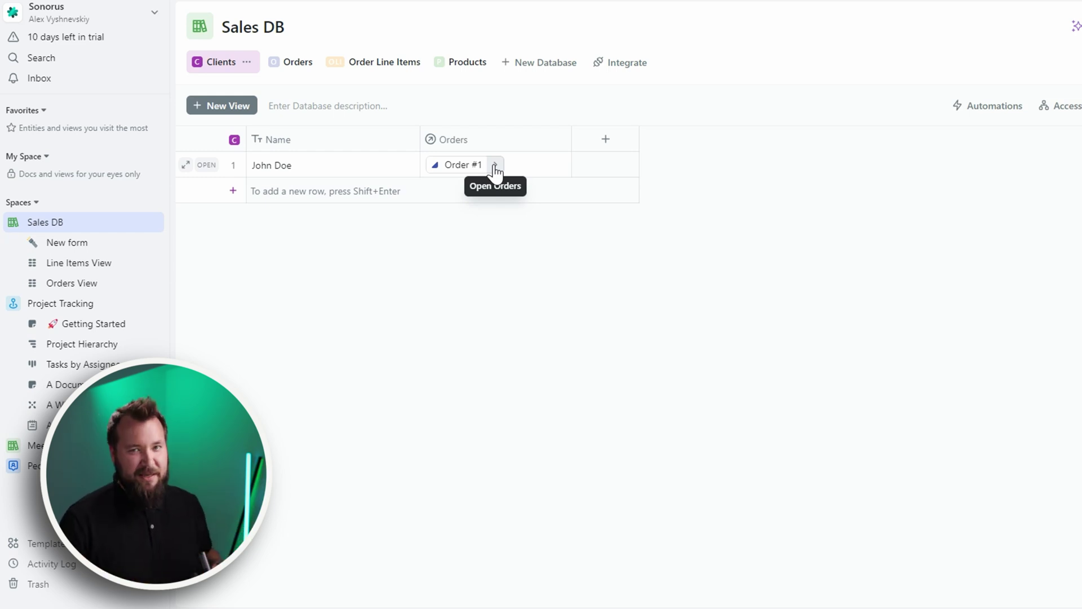
Step: In the Orders table, open Order #1's linked client record from the Client column, then close it
click(305, 64)
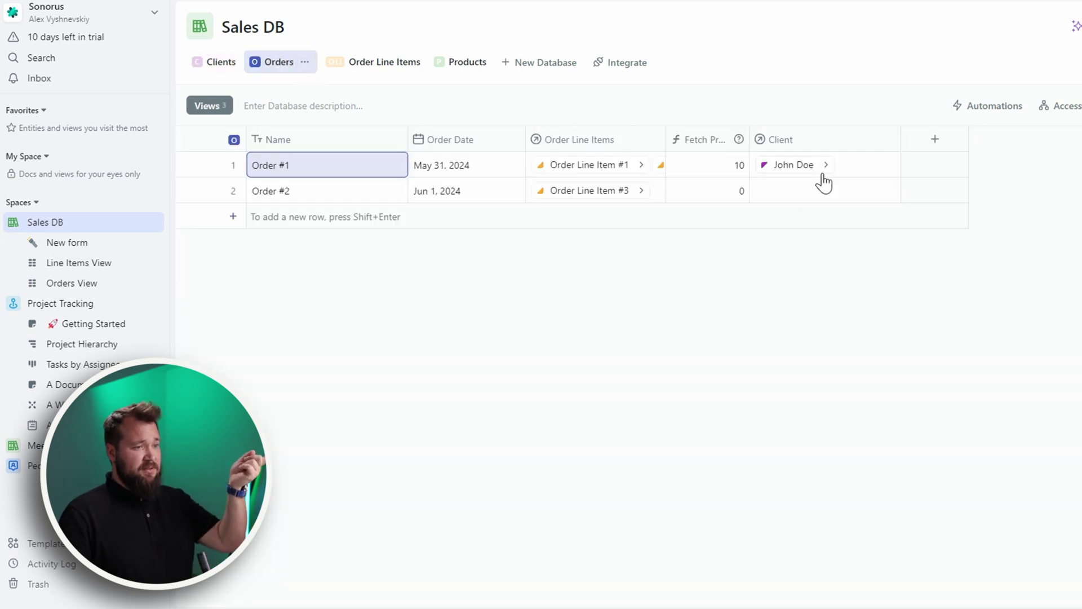
click(873, 169)
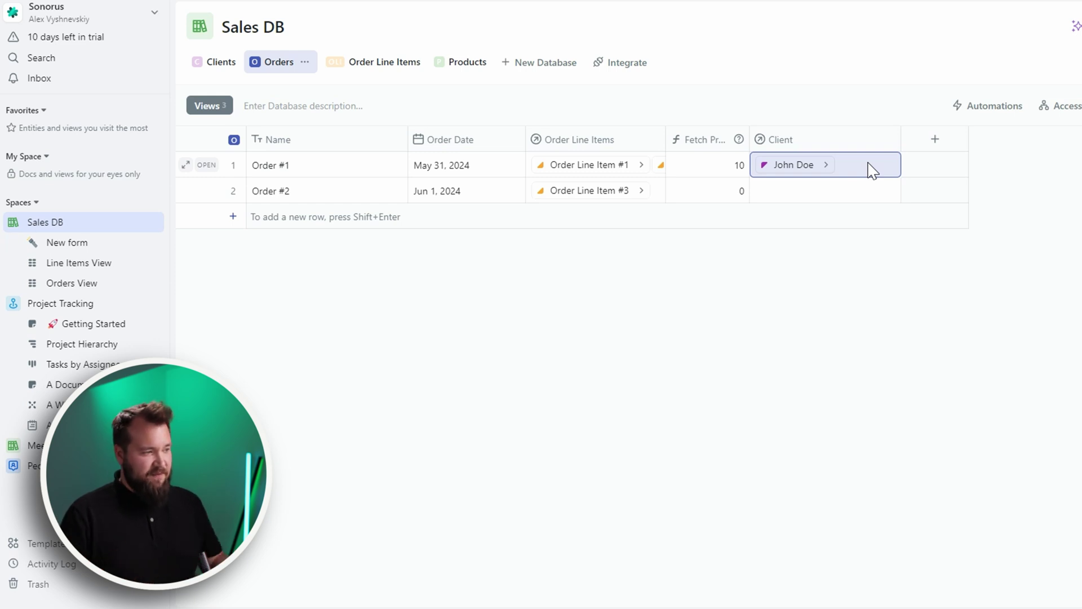
click(822, 339)
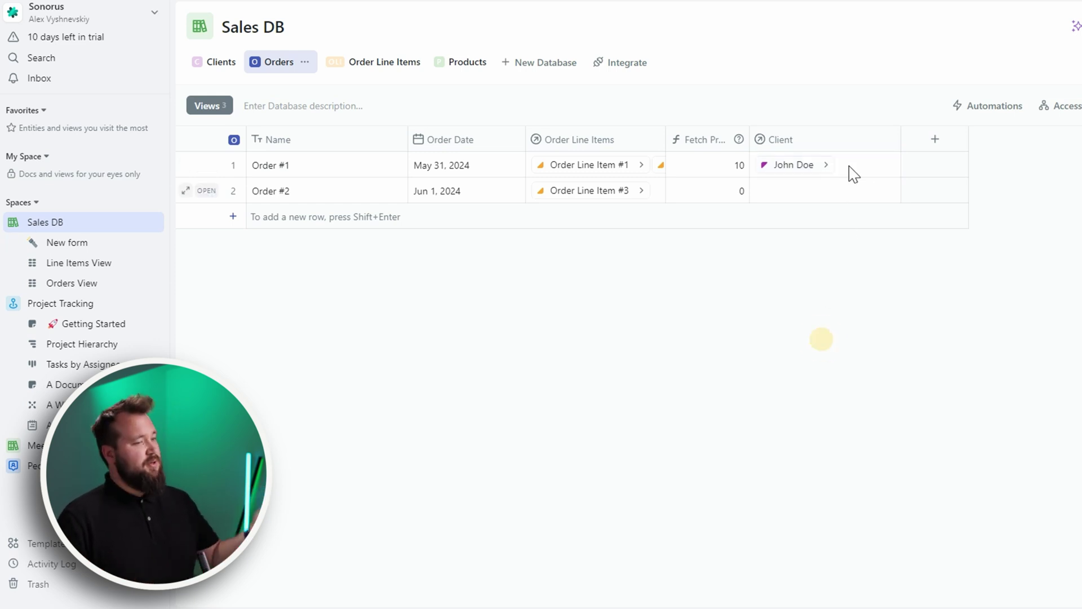
click(826, 165)
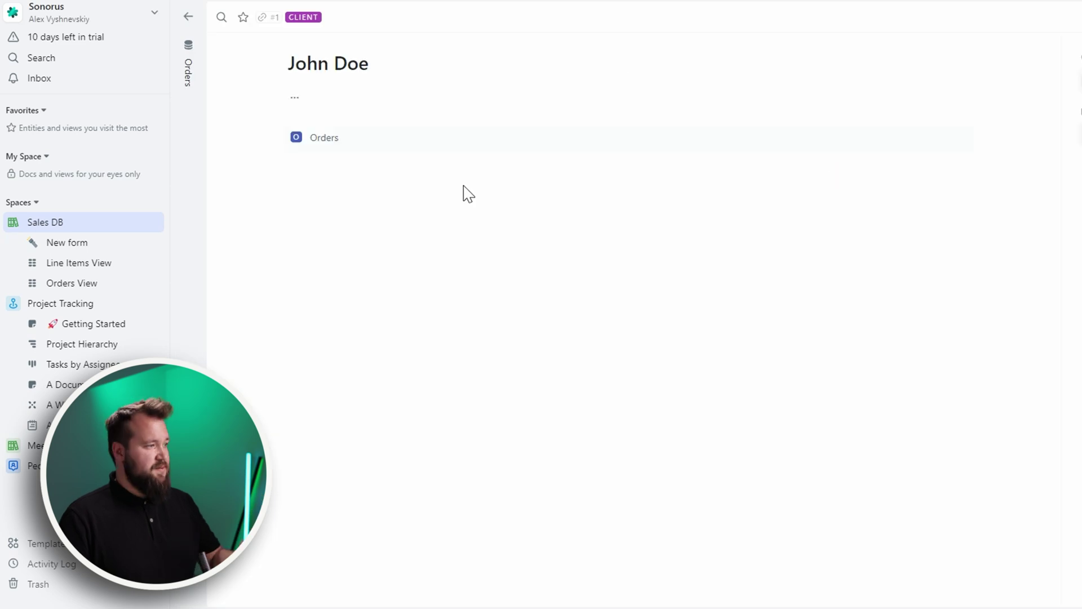
click(1062, 56)
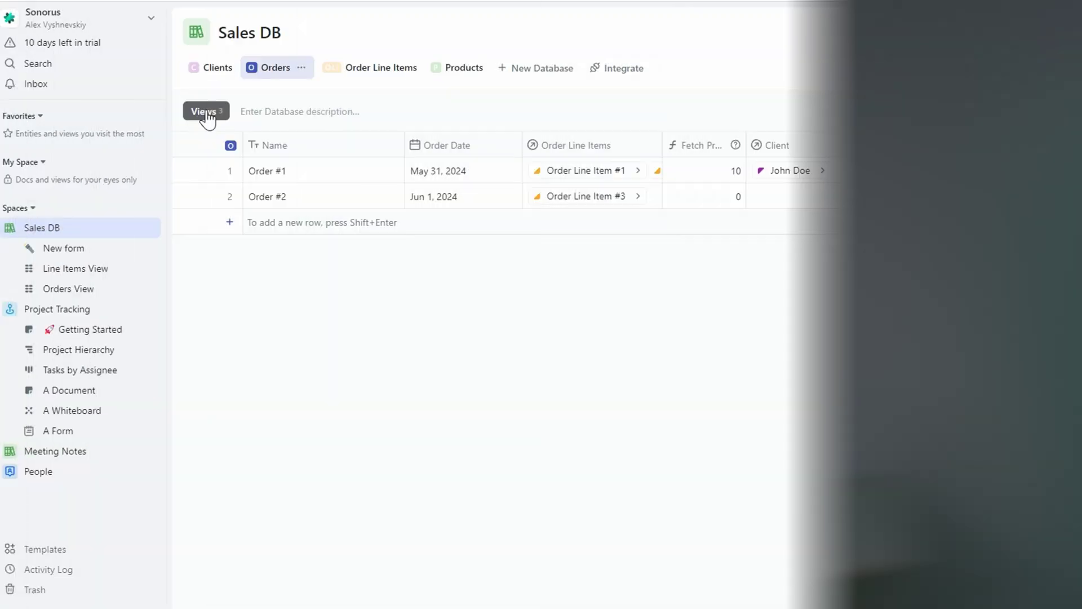
click(206, 113)
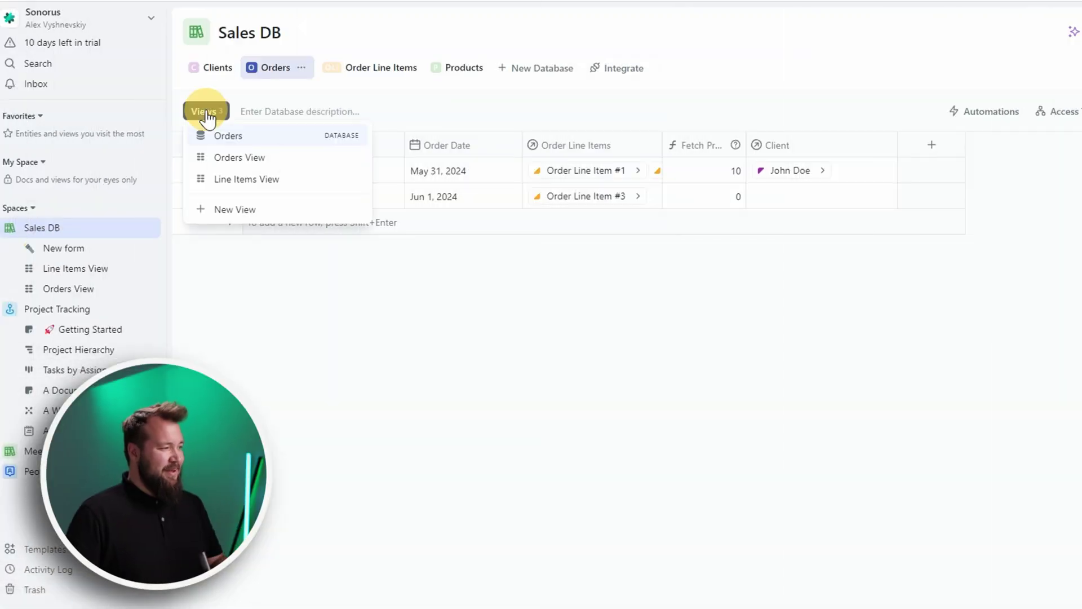
click(248, 157)
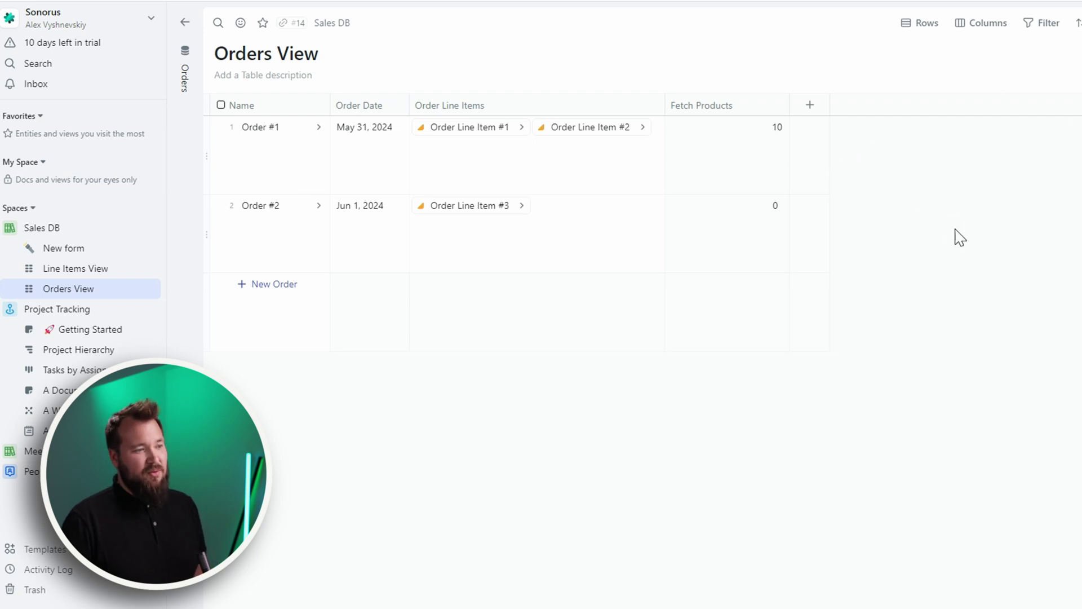
click(100, 272)
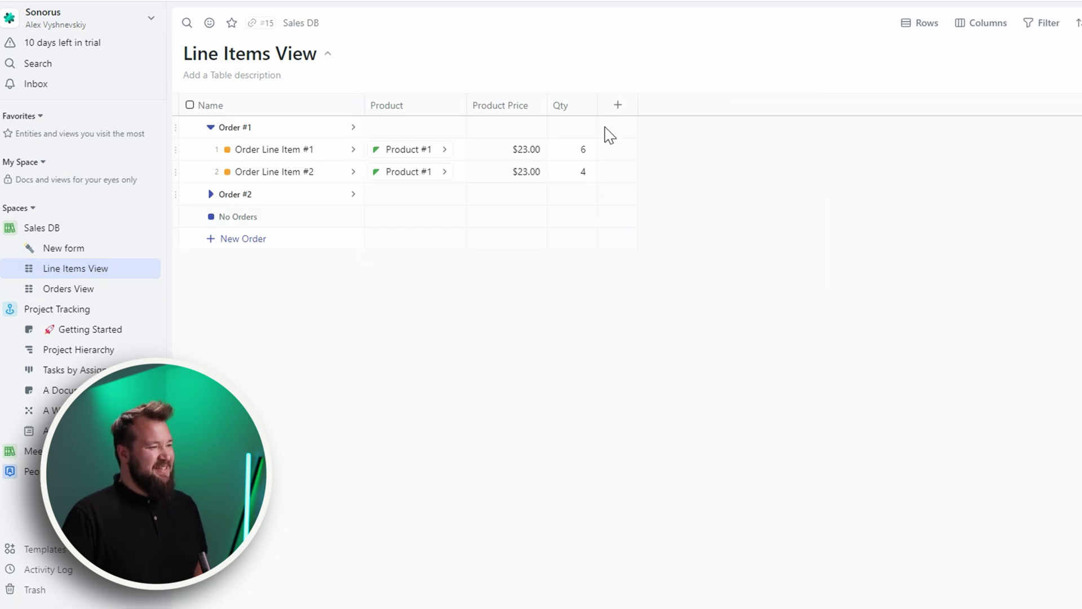
click(352, 129)
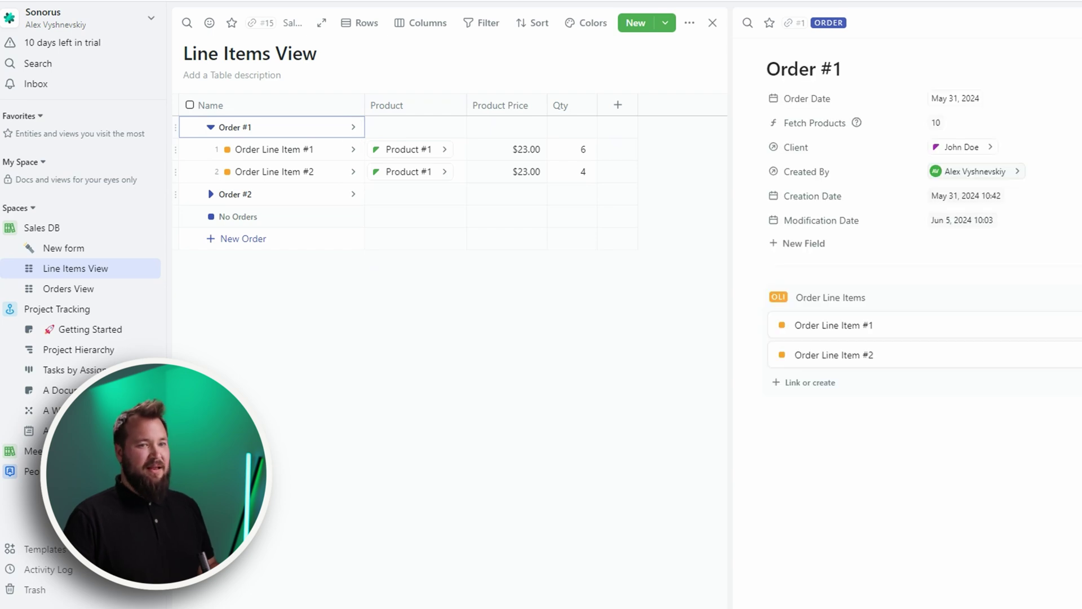
key(Escape)
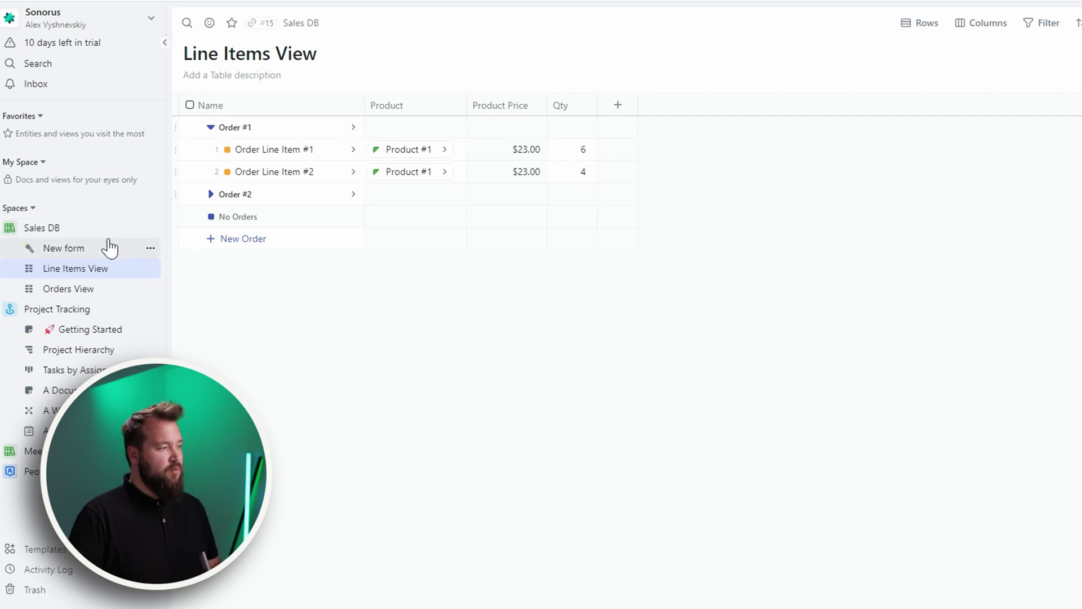
click(77, 229)
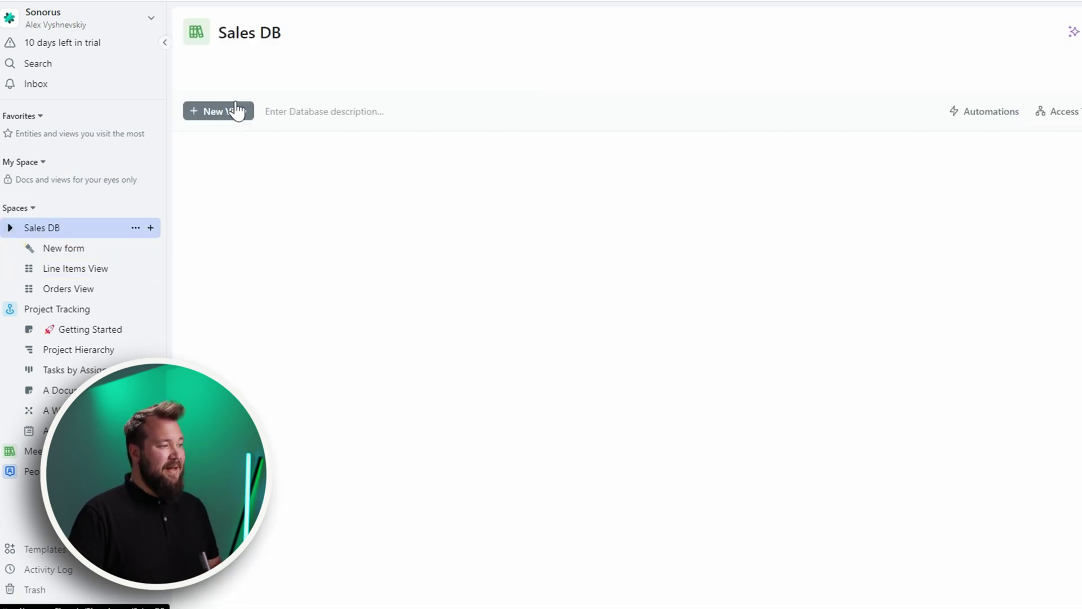
Step: Look over the available view types, then open the Sales DB 'New form' page
click(241, 117)
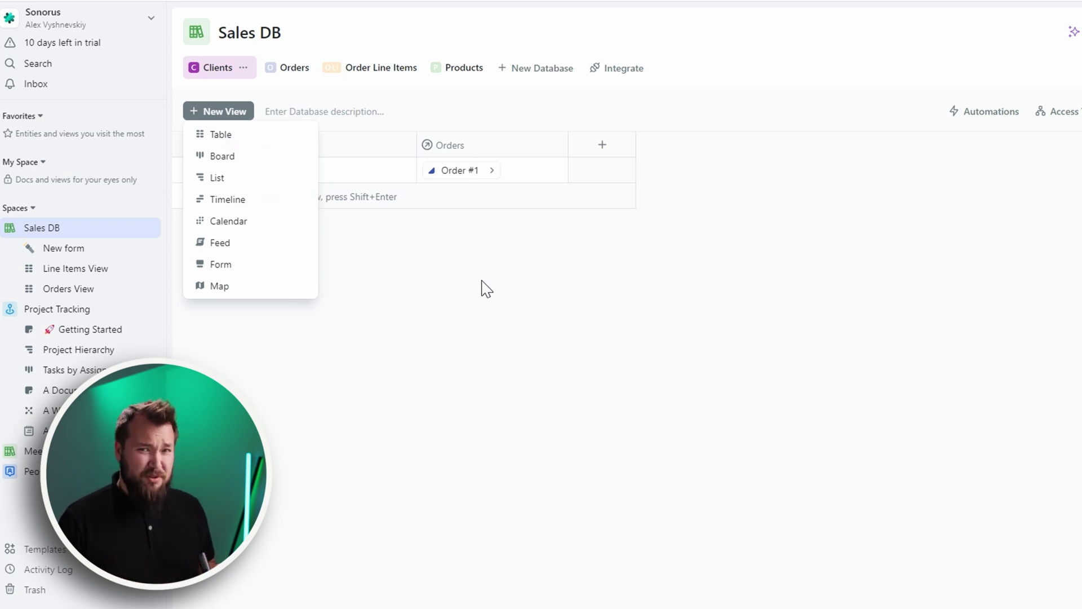
click(492, 289)
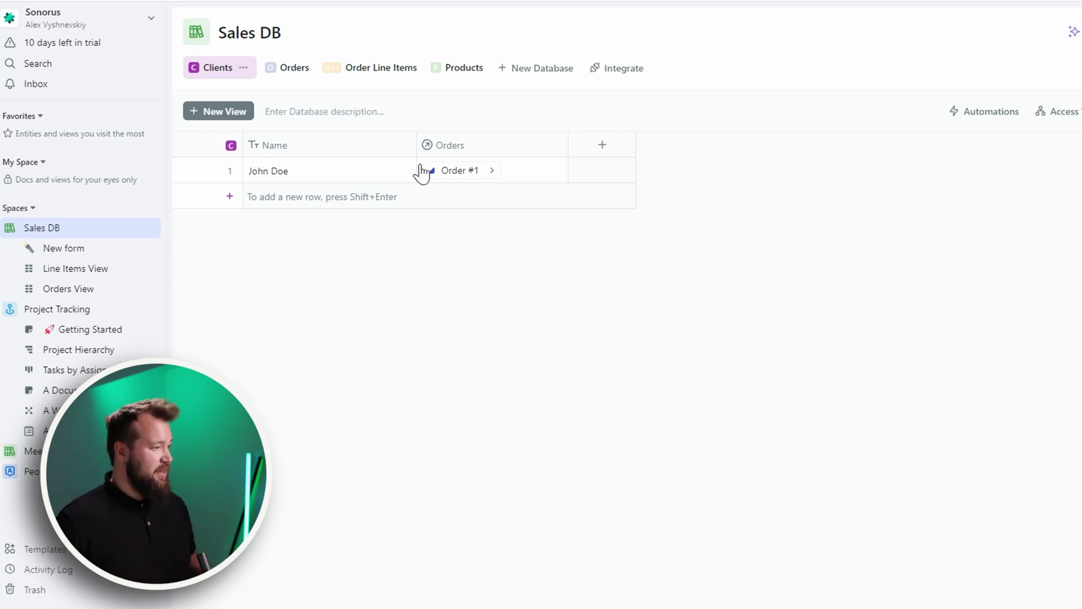
click(60, 249)
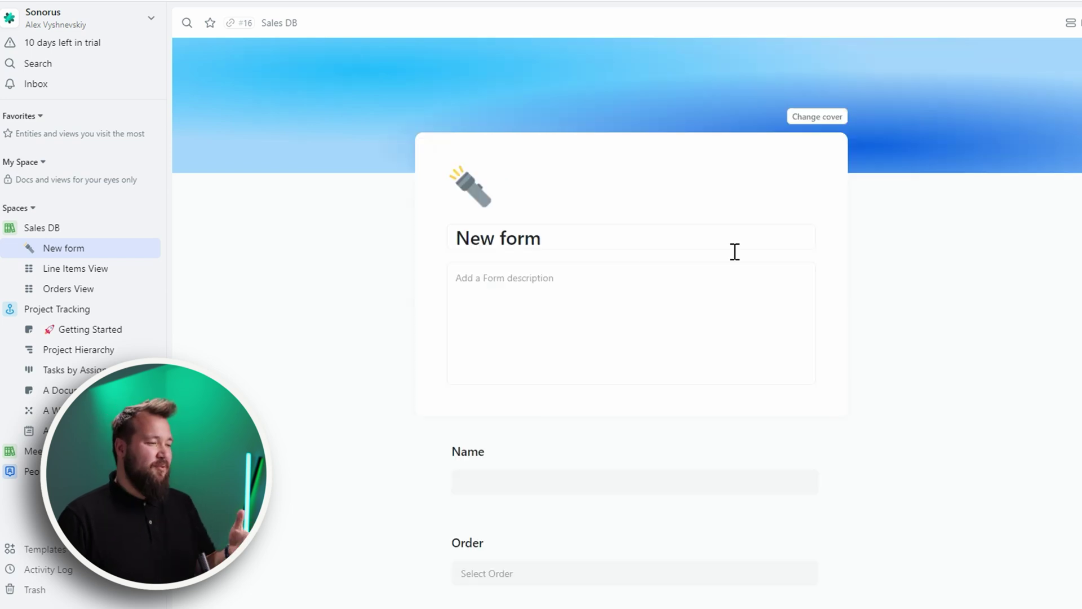
Step: Try the New form's icon emoji picker and title editing, leaving both unchanged
click(637, 211)
click(785, 234)
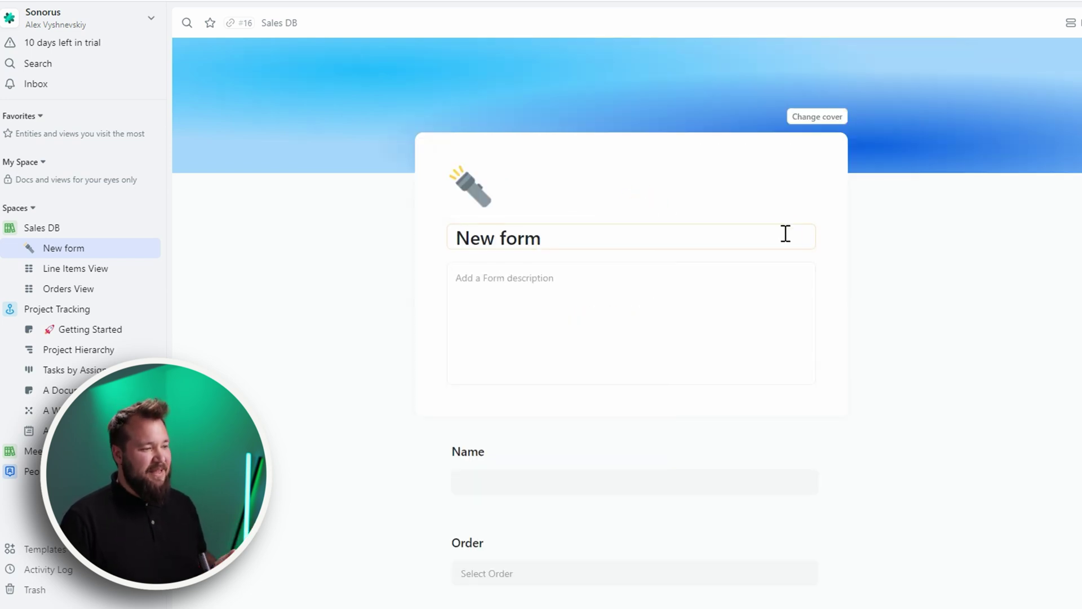
click(795, 234)
key(Escape)
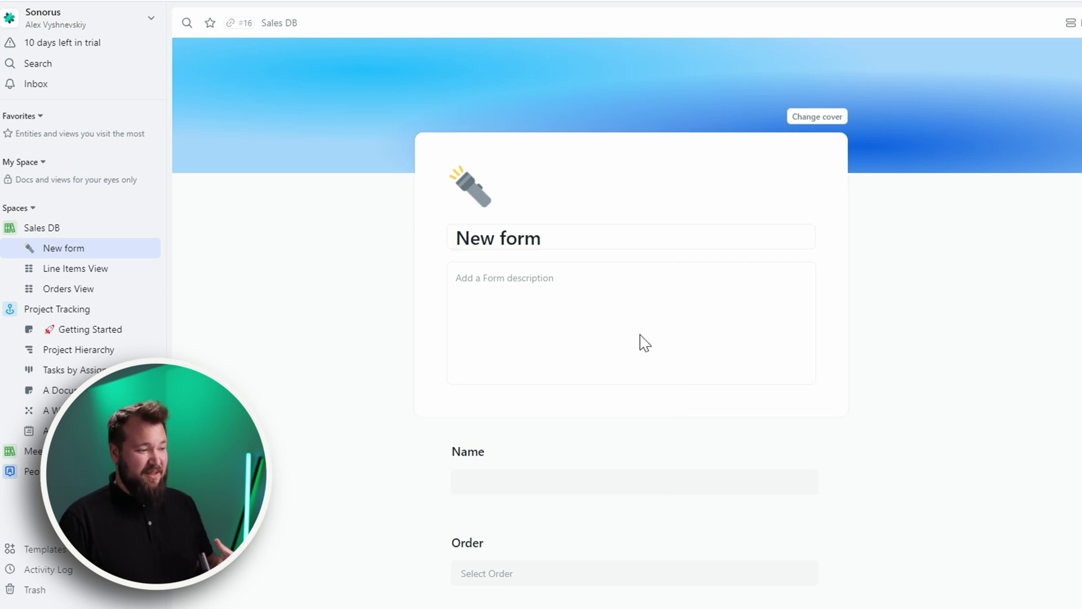
Step: Inspect the form settings of the Name and Order field cards
click(524, 455)
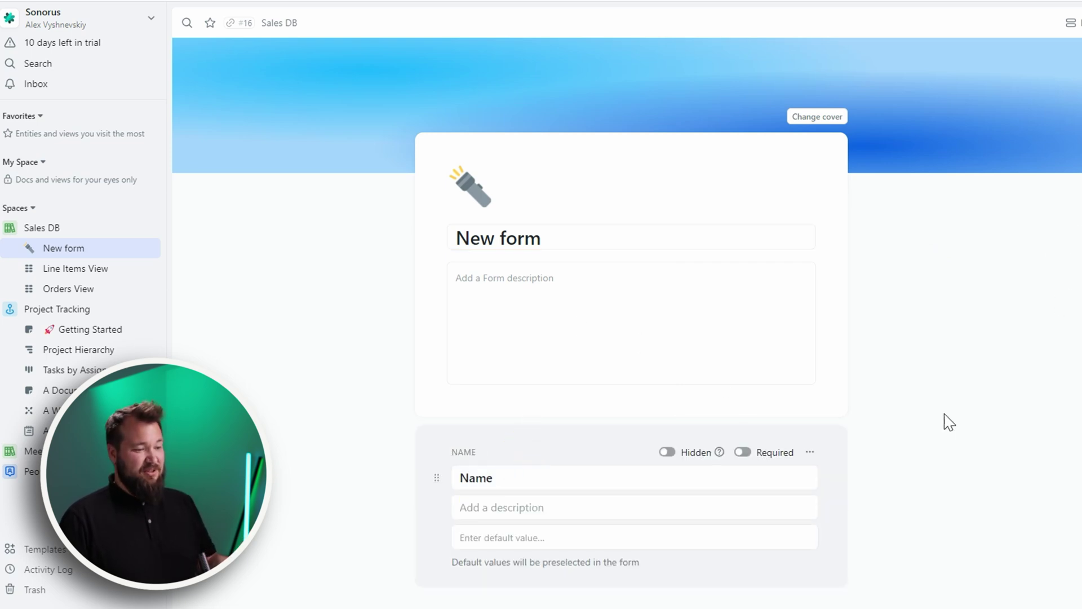
scroll(949, 417, down, 2)
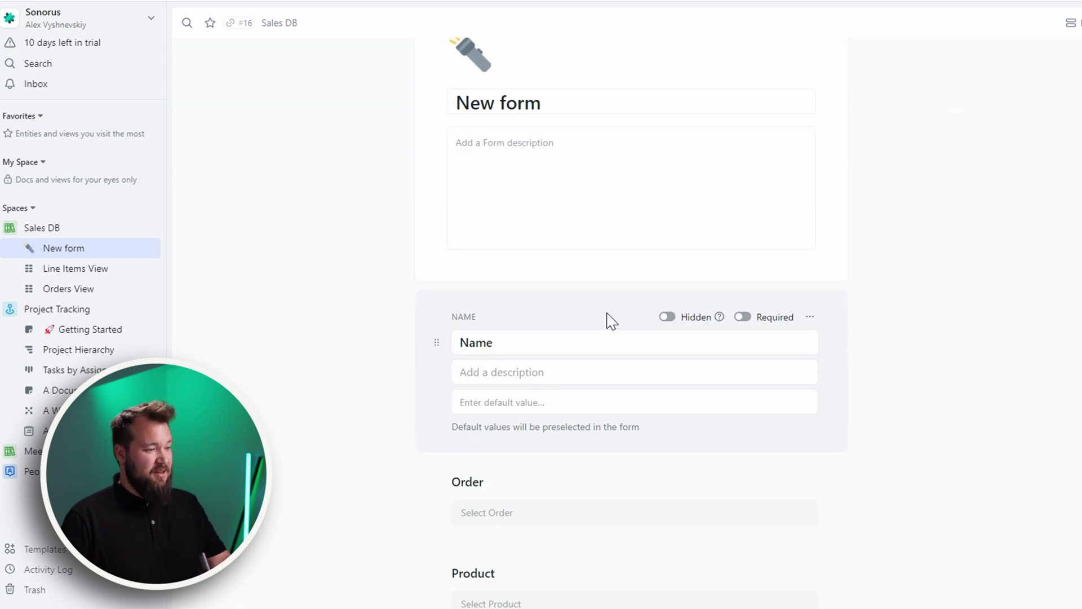
click(557, 480)
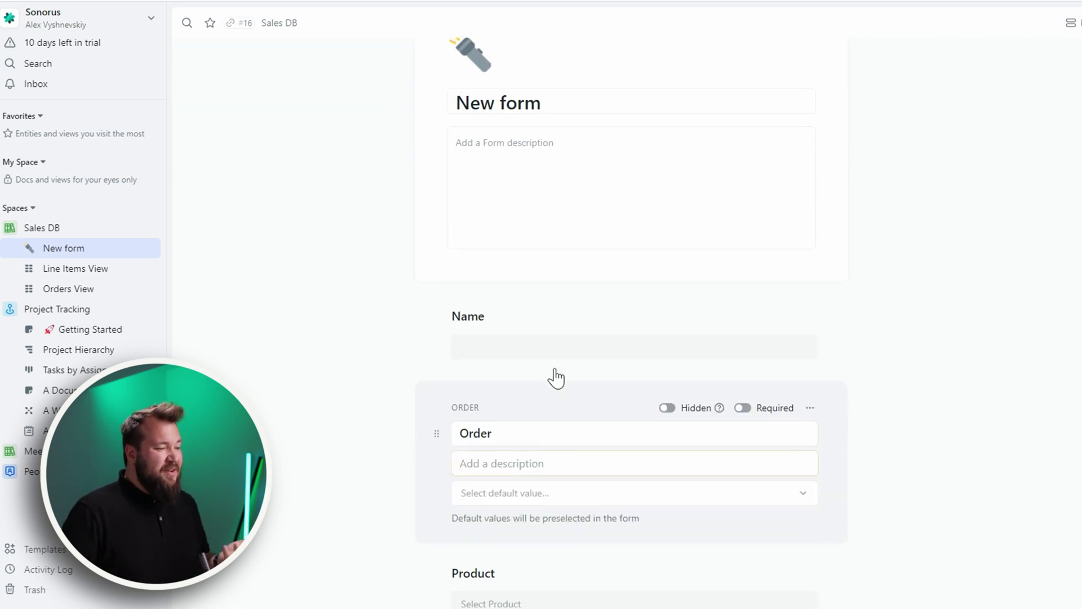
click(592, 305)
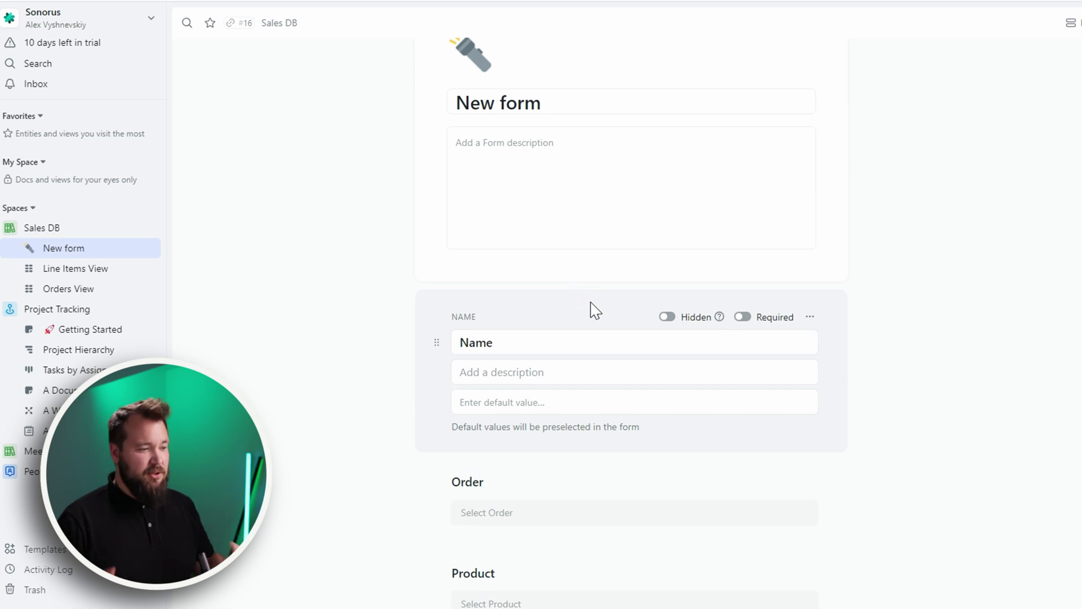
click(552, 490)
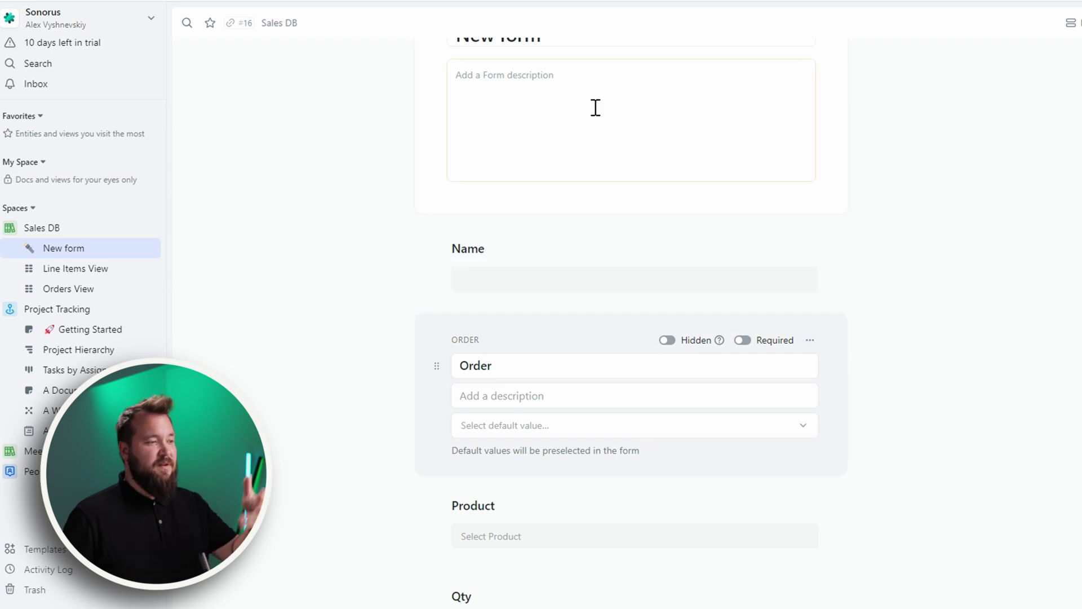
scroll(569, 146, up, 3)
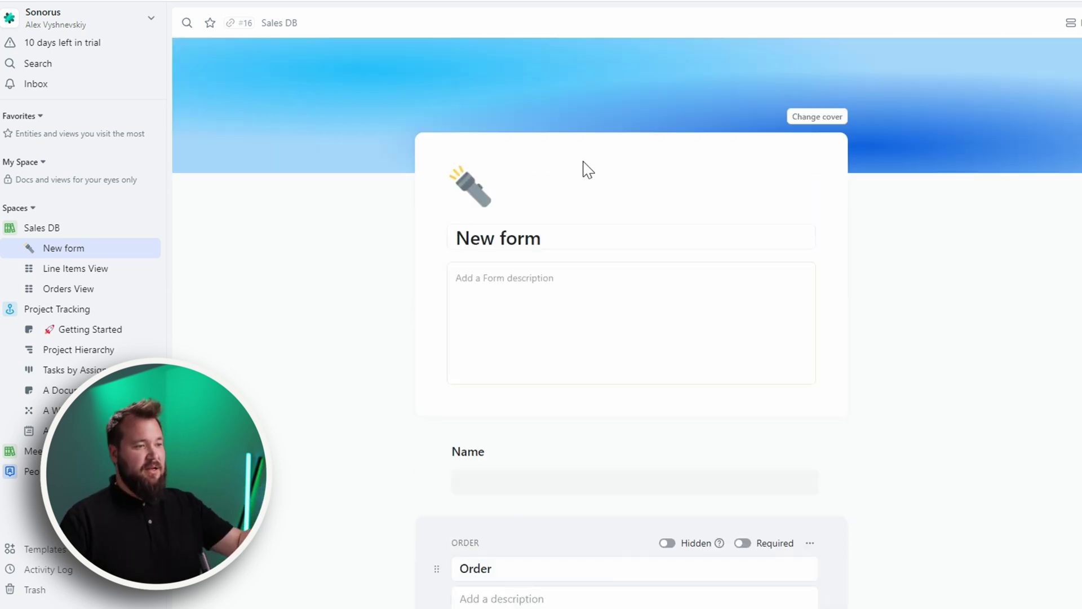
scroll(584, 295, down, 1)
scroll(343, 319, down, 8)
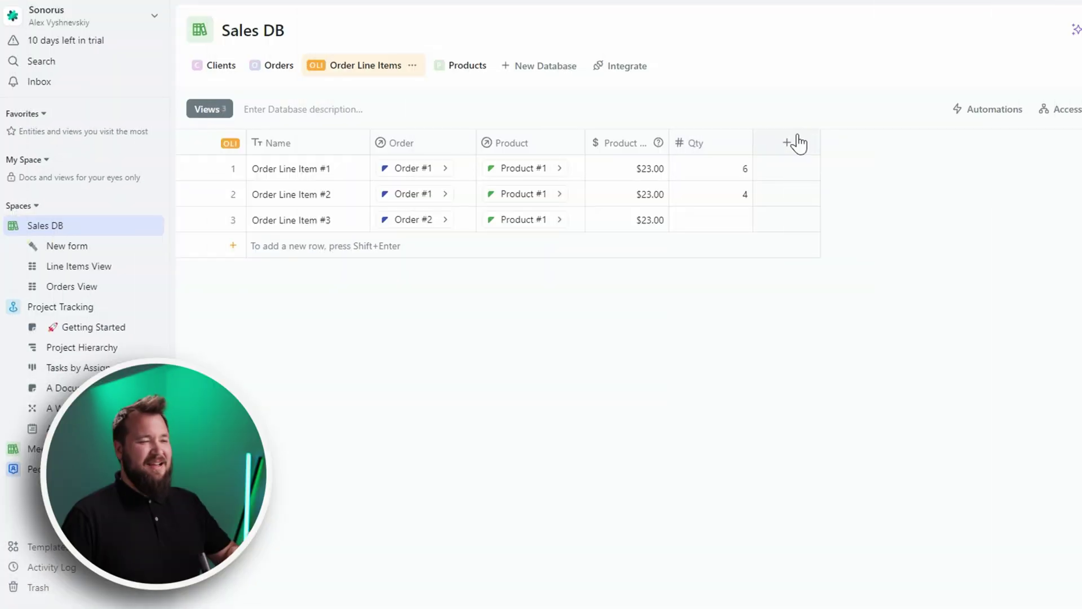
click(791, 142)
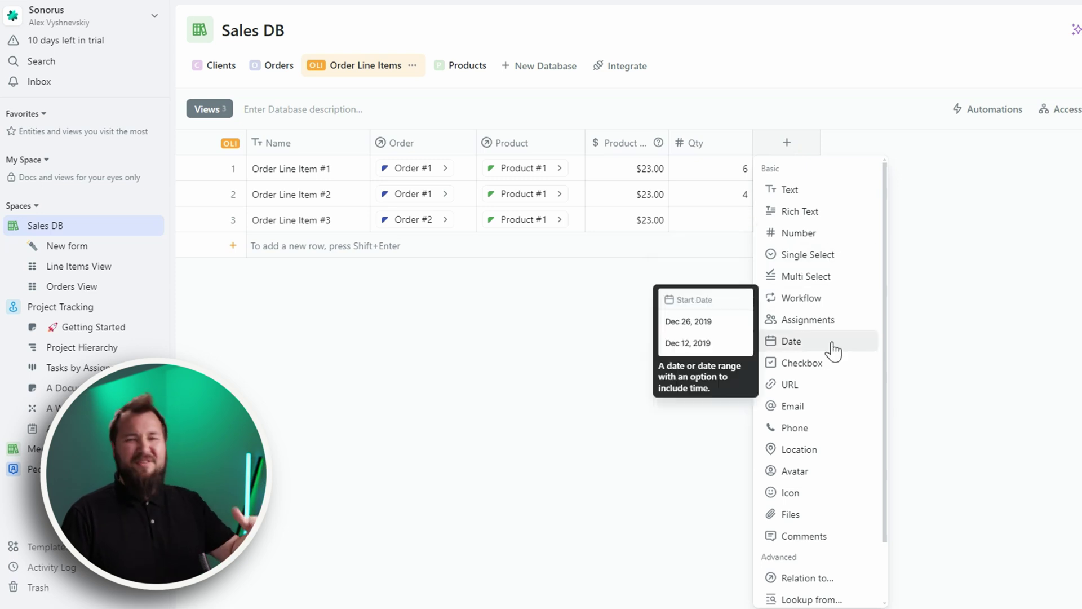
Step: Choose Formula as the new column's field type after one cancelled attempt
scroll(837, 350, down, 2)
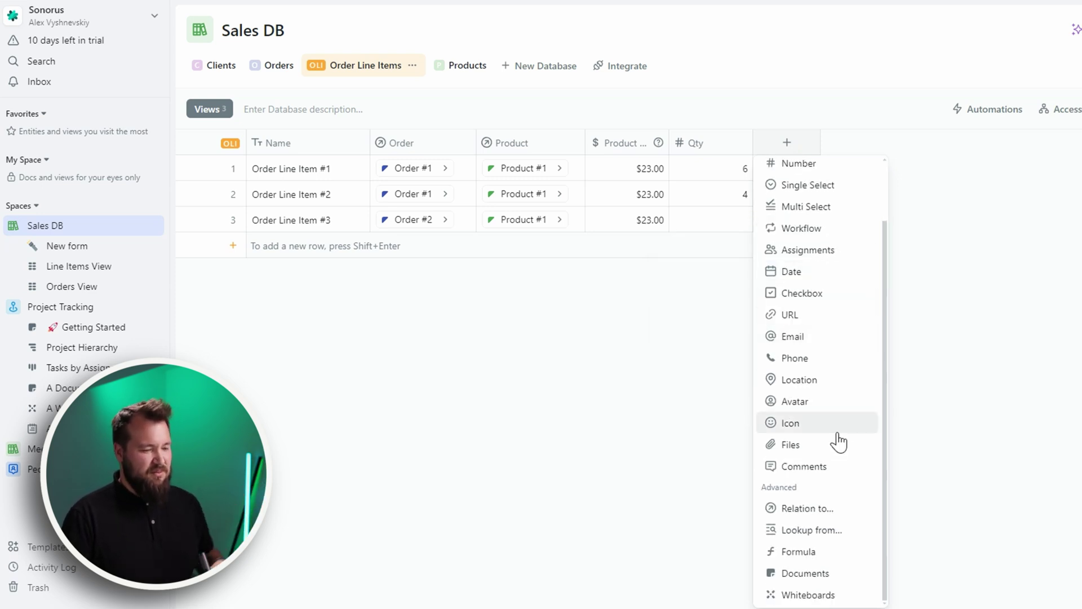
mouse_move(822, 559)
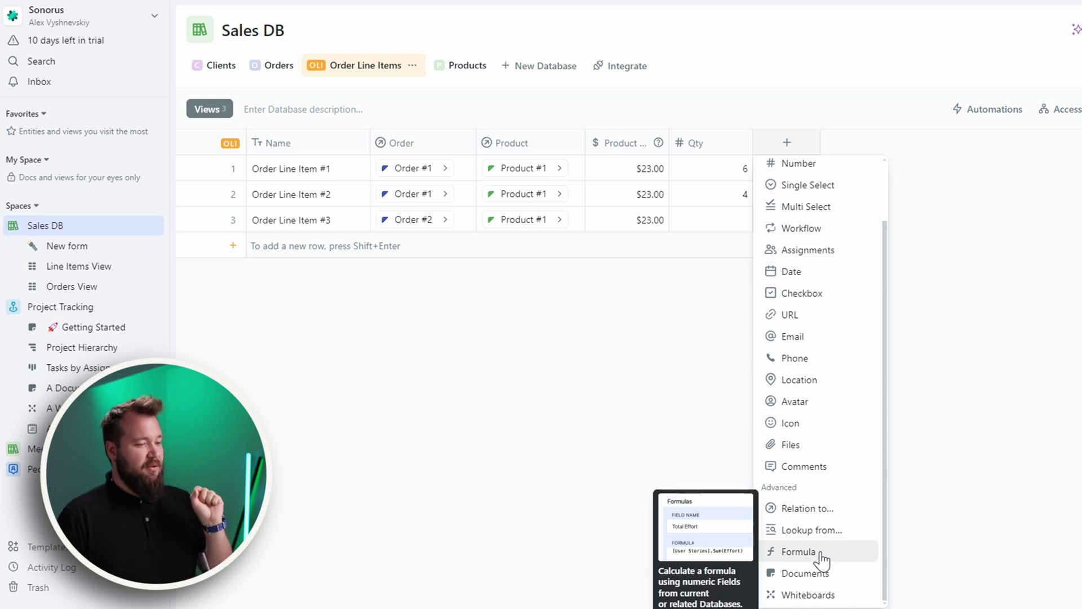
click(820, 555)
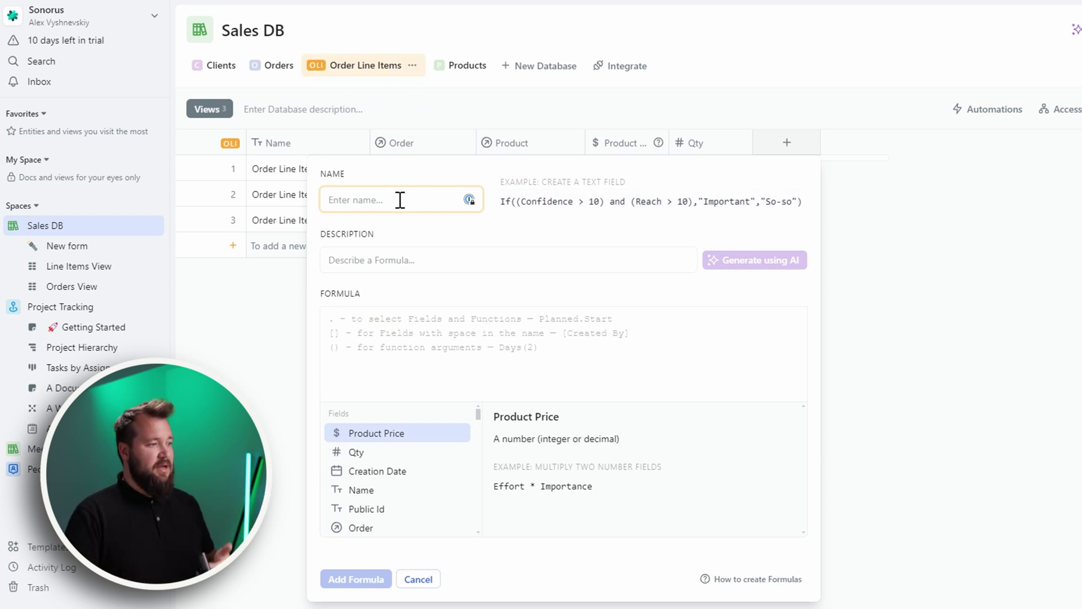
click(924, 319)
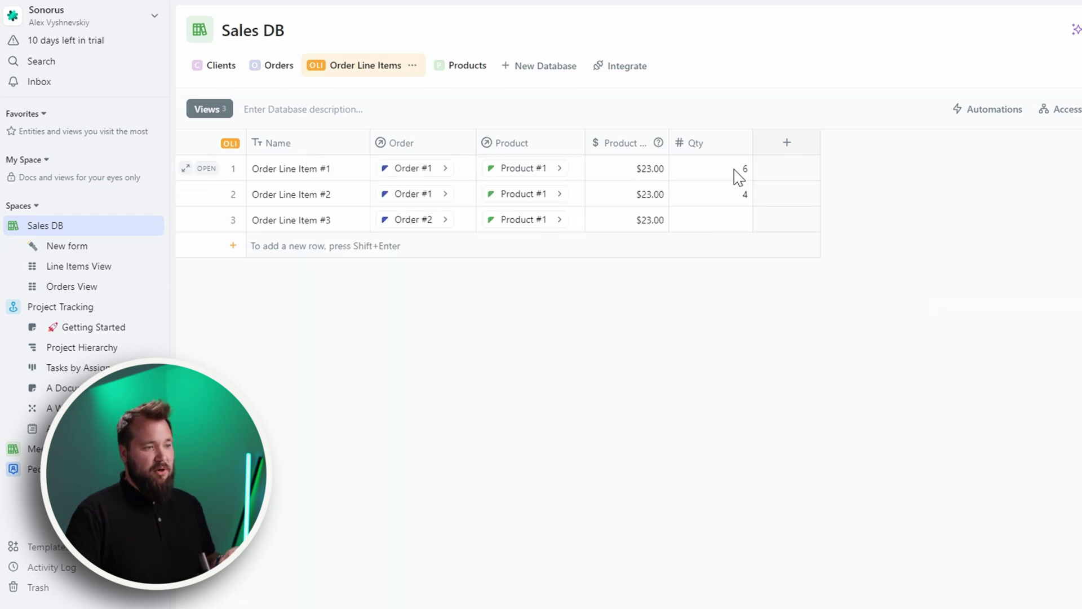
click(797, 145)
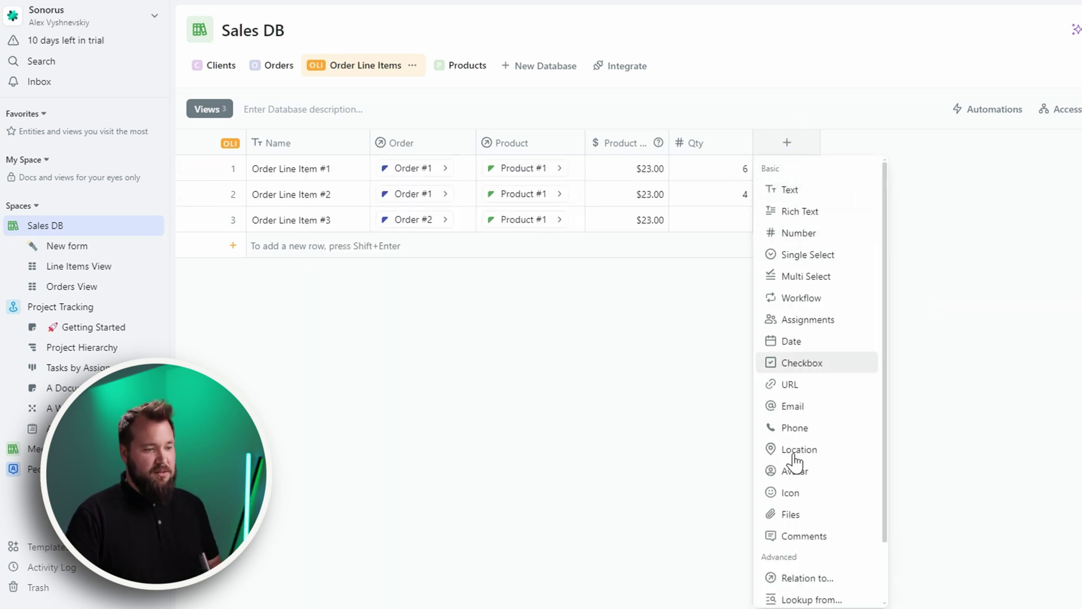
scroll(815, 558, down, 2)
click(811, 558)
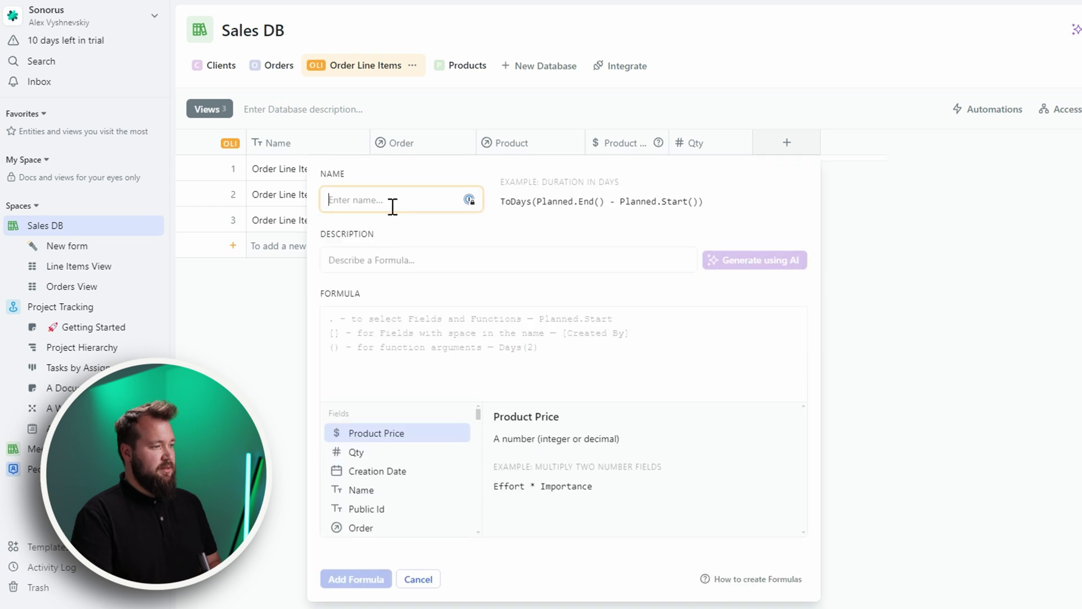
Step: Name the field 'Line Item Price', describe it, and have AI generate [Product Price] * [Qty]
text(Line Item Price)
click(629, 272)
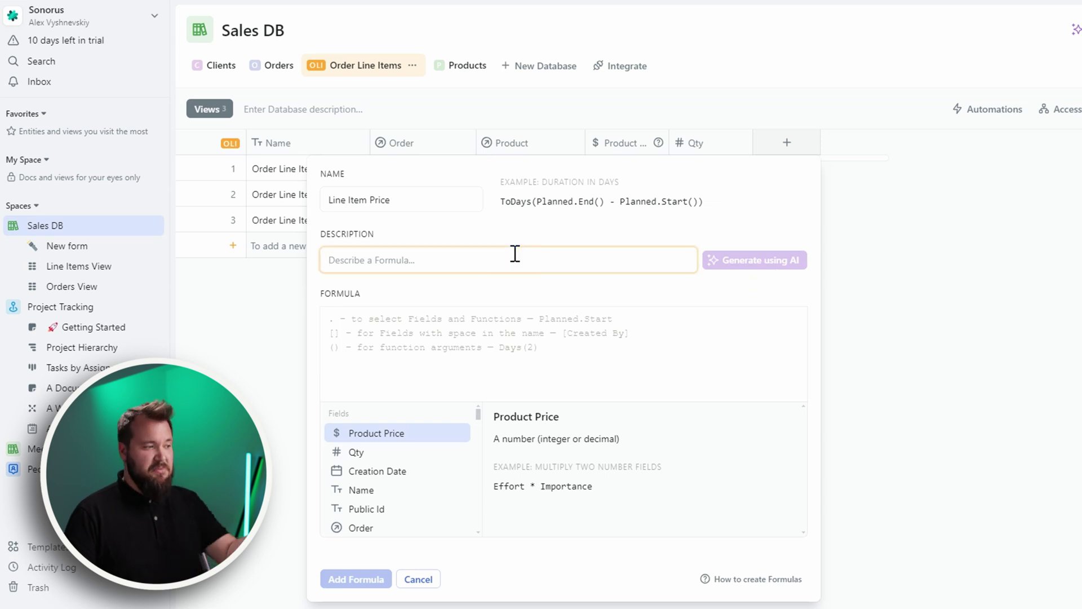
text(the)
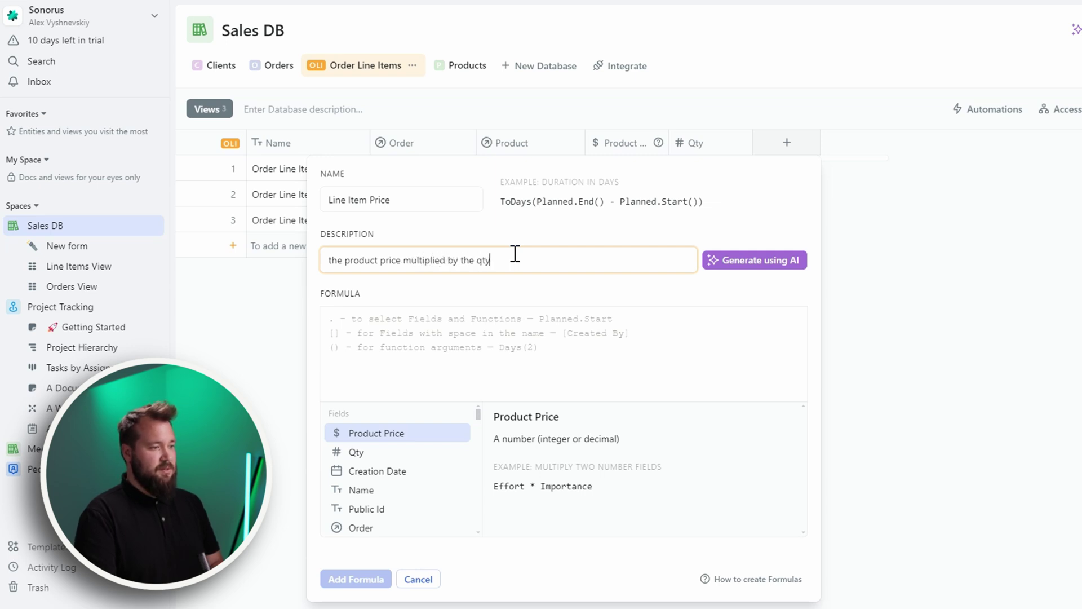
click(781, 260)
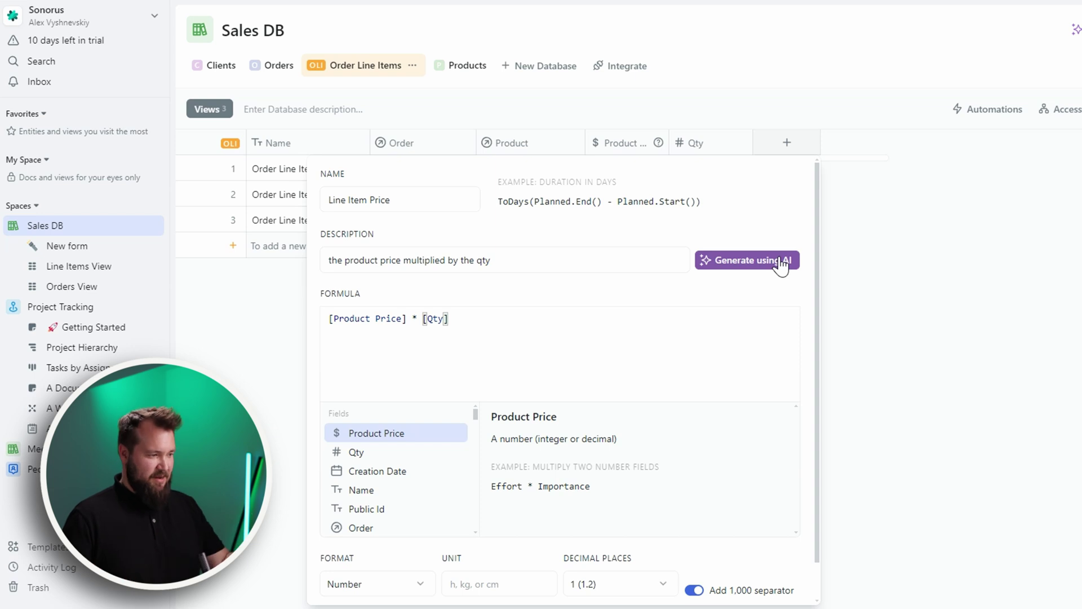
click(491, 316)
Step: Select the generated formula and show the Filter function's documentation from the Functions list
key(ctrl+a)
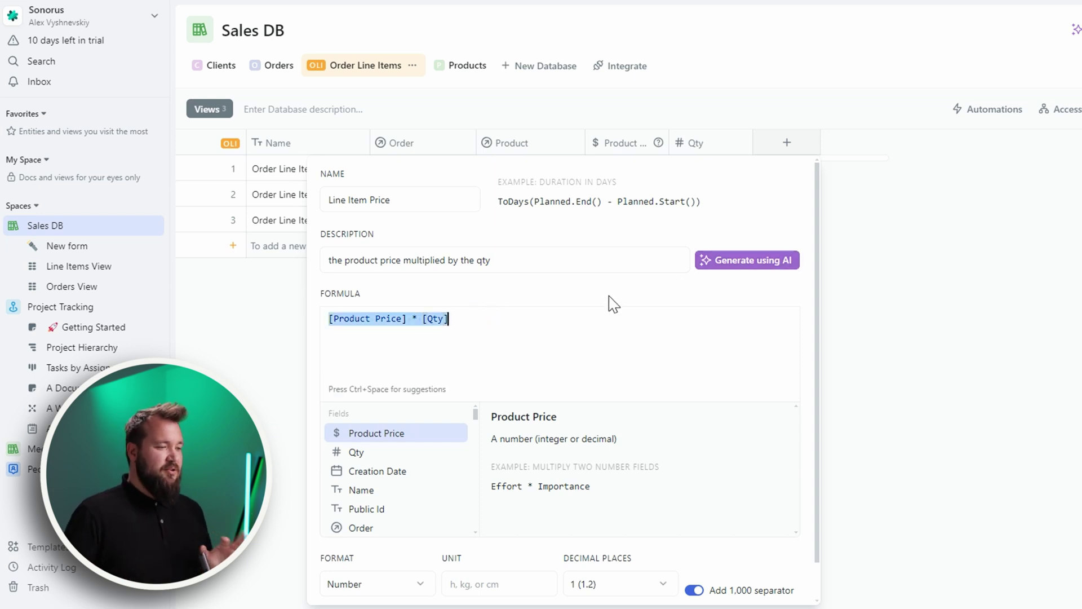
mouse_move(436, 465)
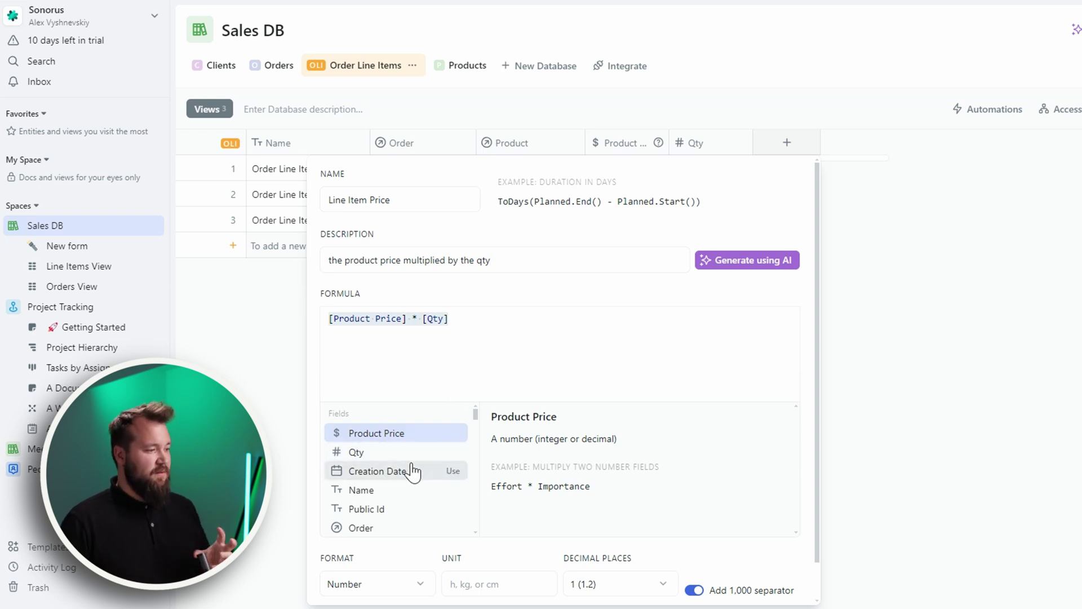
scroll(415, 472, down, 5)
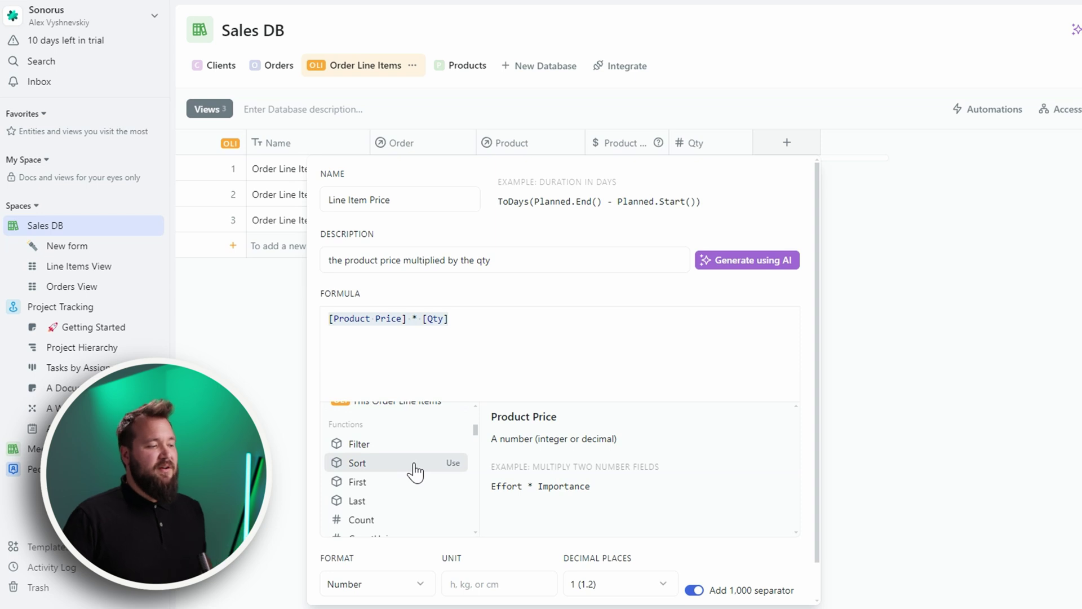
scroll(417, 473, down, 3)
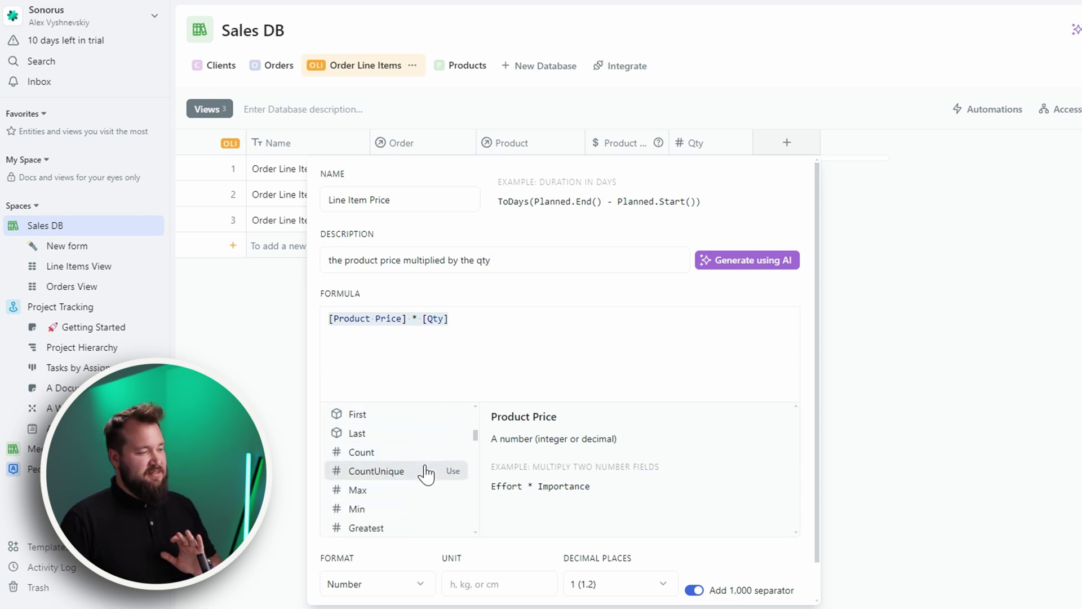
scroll(423, 473, up, 3)
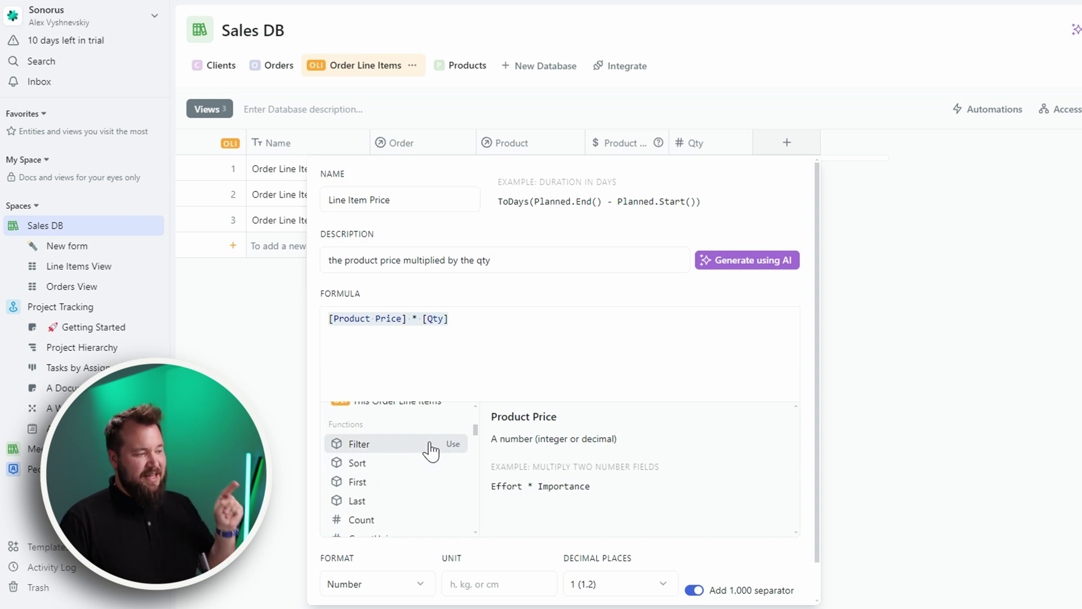
click(434, 448)
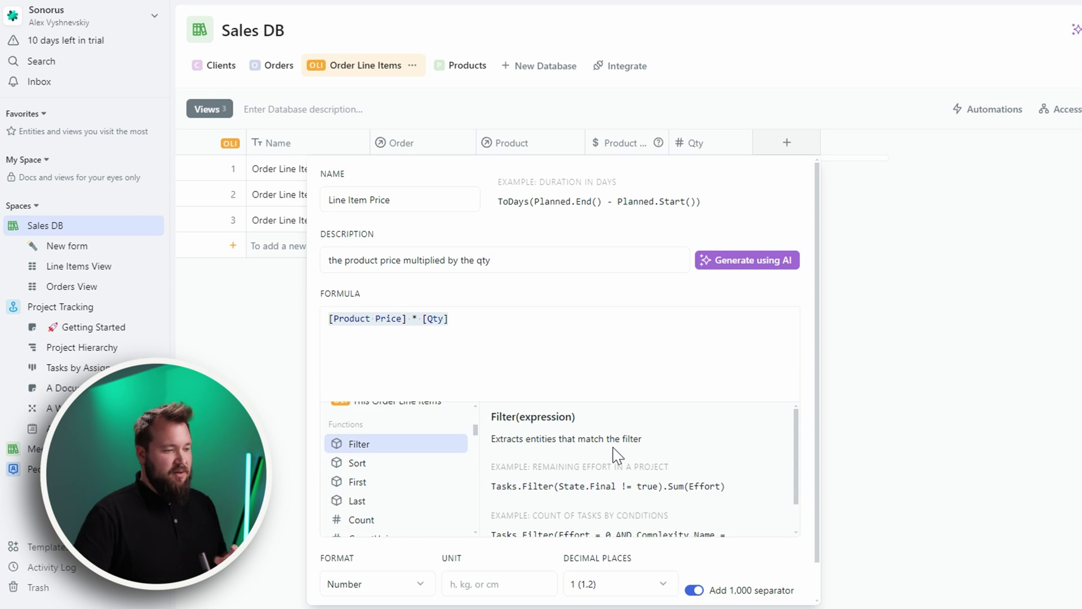
Step: Highlight the Filter(expression) heading and description text, then scroll the dialog down
click(499, 355)
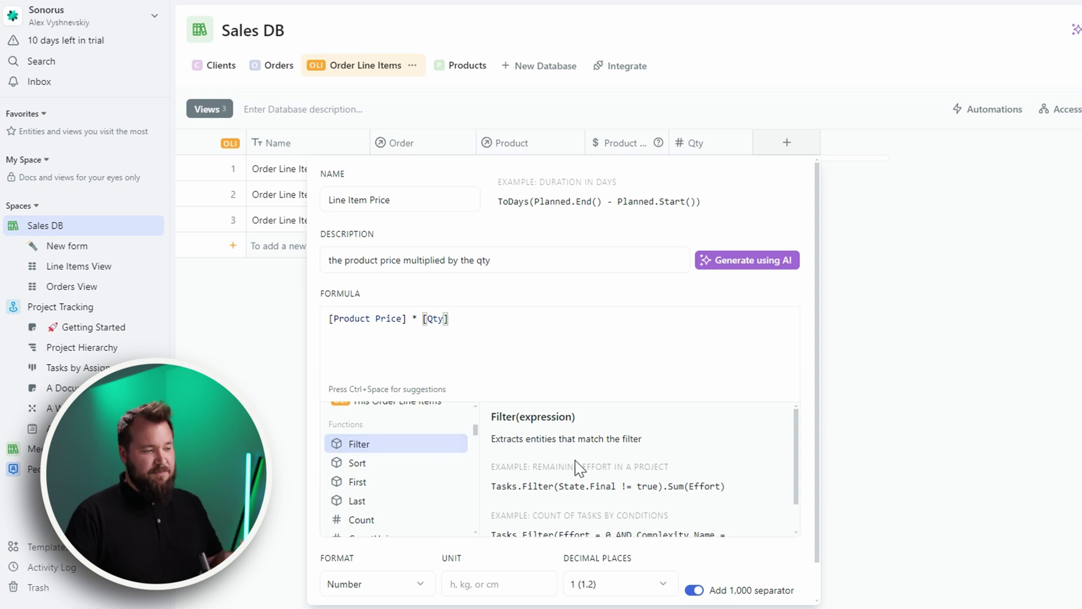
drag(491, 416, 616, 429)
click(534, 416)
drag(531, 418, 647, 443)
click(647, 442)
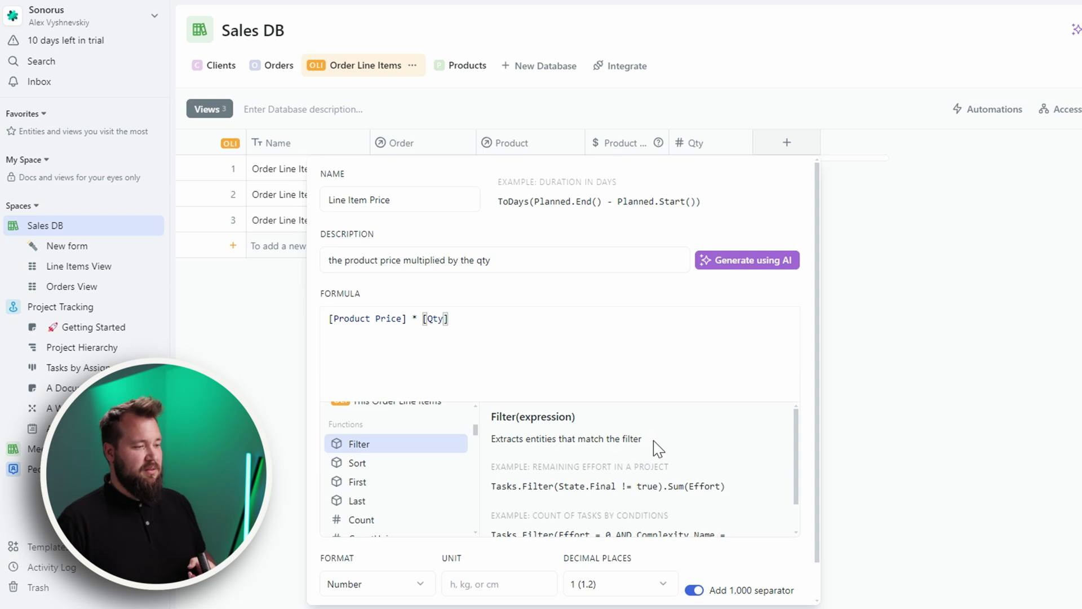
scroll(658, 449, down, 3)
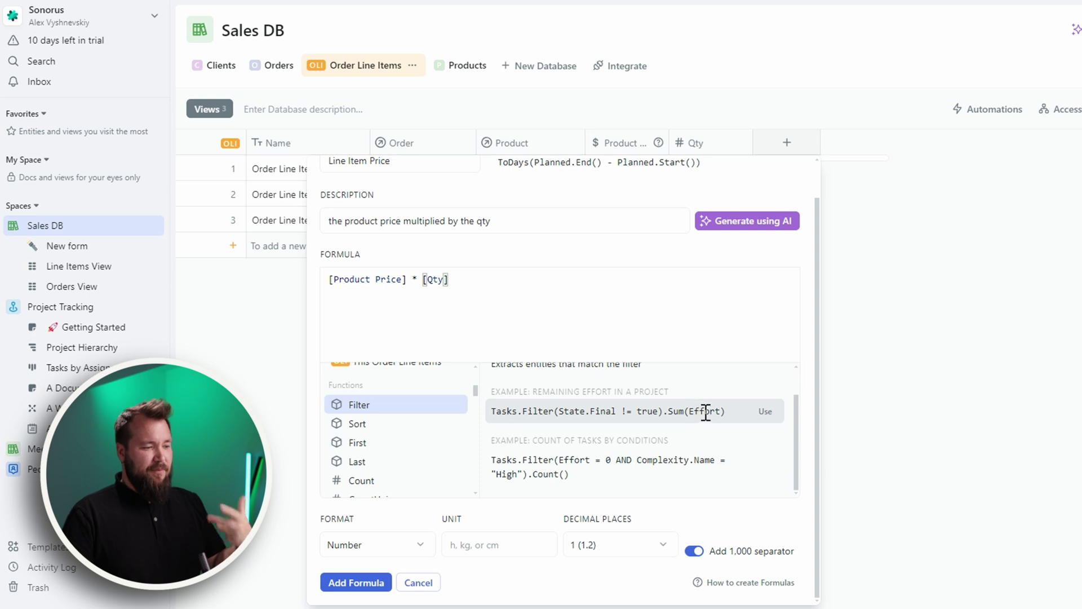
drag(664, 411, 523, 412)
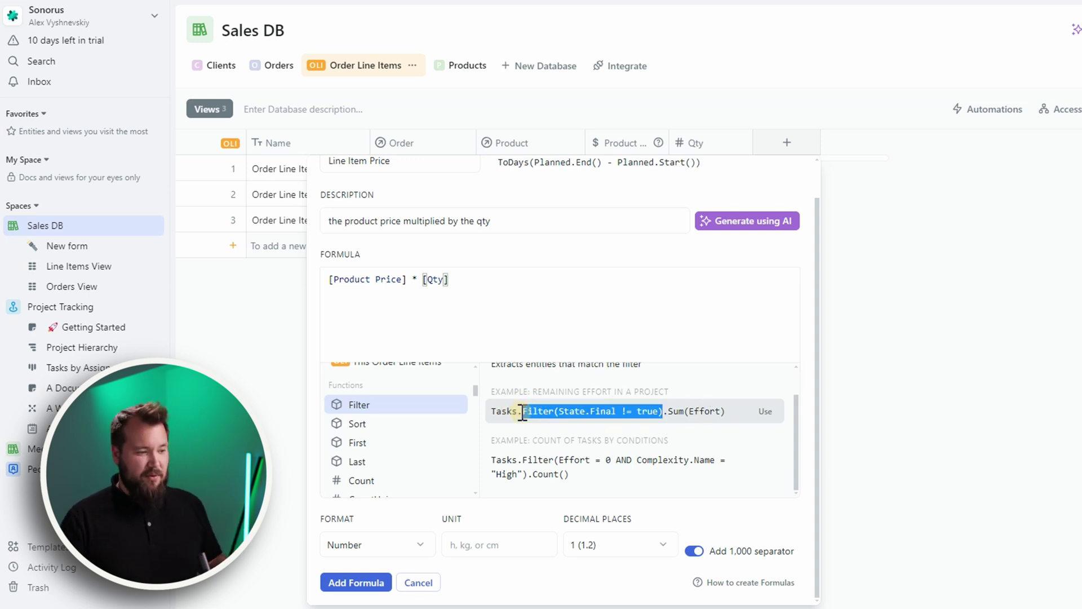
click(668, 411)
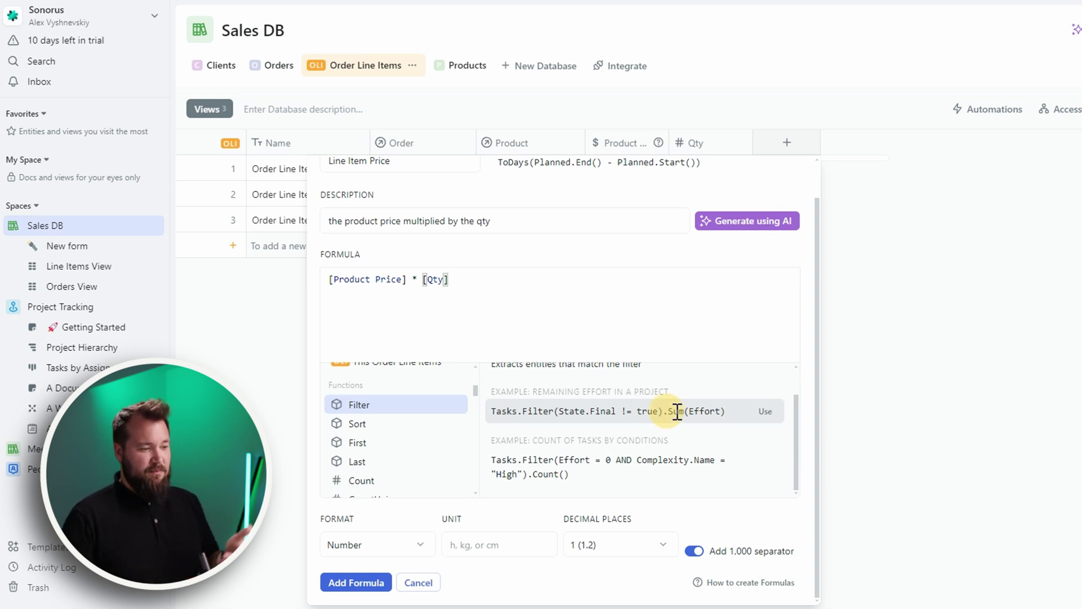
drag(668, 411, 727, 411)
click(597, 415)
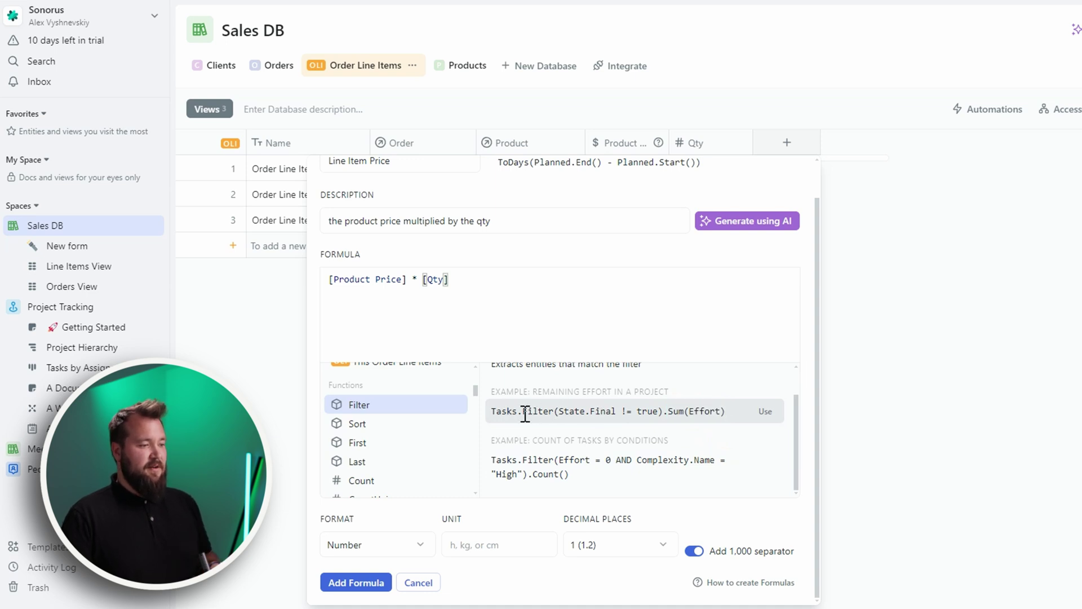
drag(565, 410, 586, 415)
drag(667, 410, 735, 420)
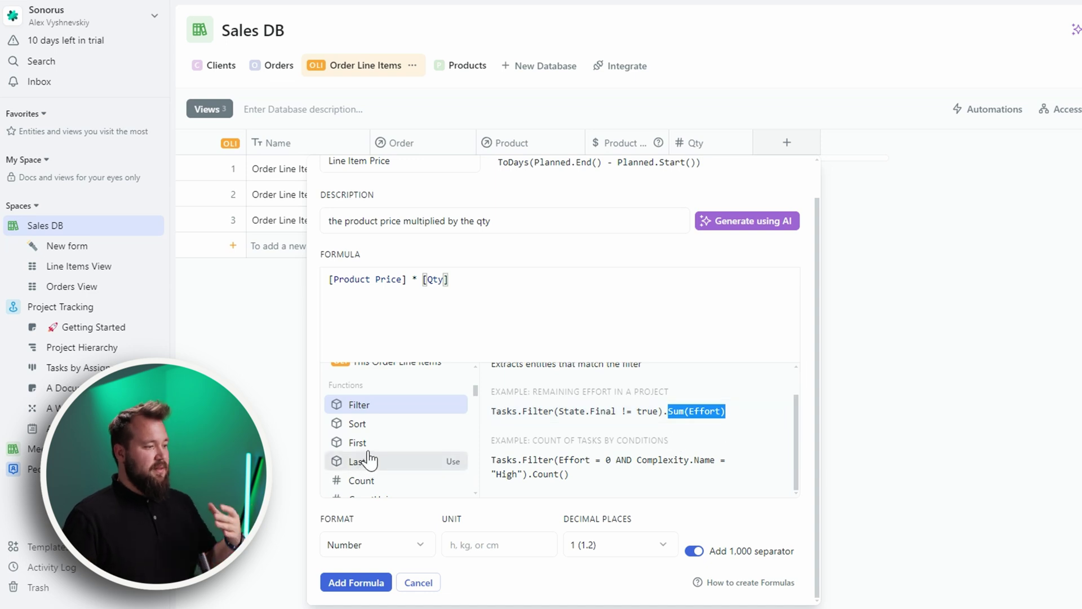
scroll(395, 454, down, 2)
scroll(417, 446, down, 10)
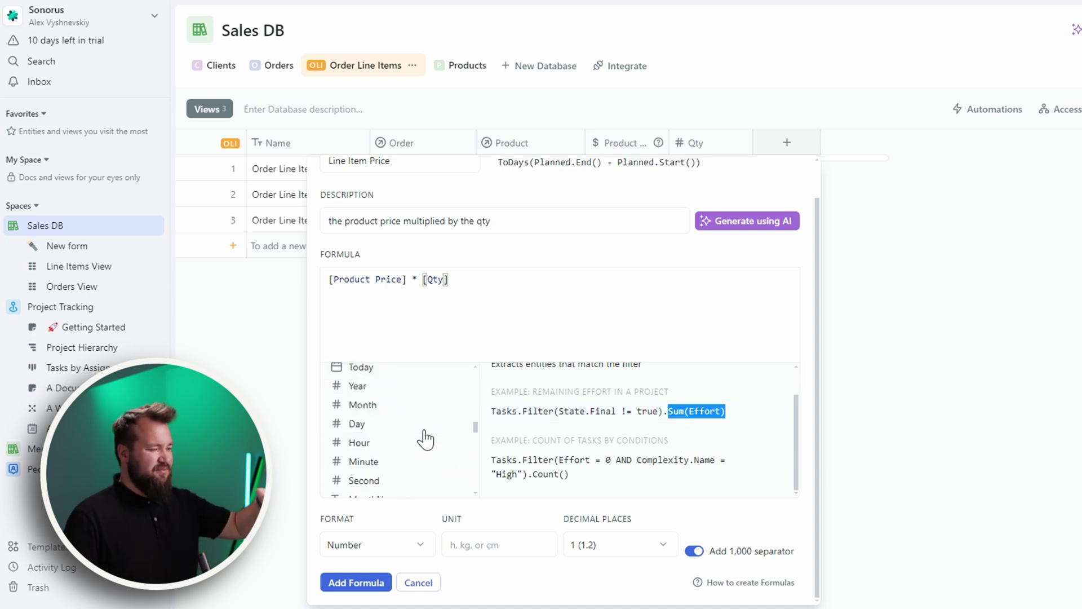
scroll(426, 439, down, 5)
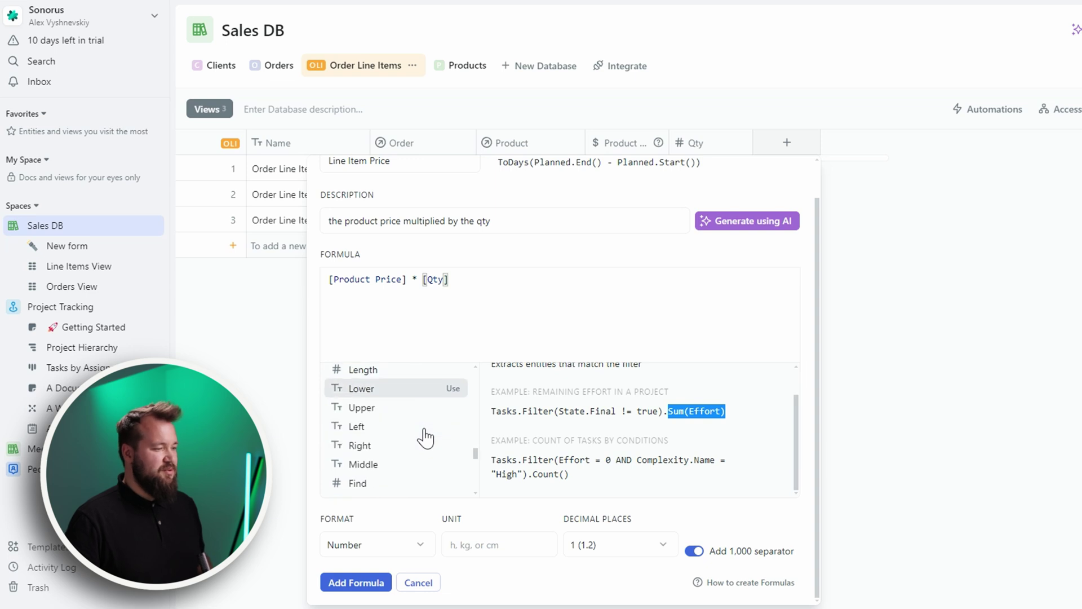
scroll(425, 436, down, 3)
scroll(427, 434, down, 3)
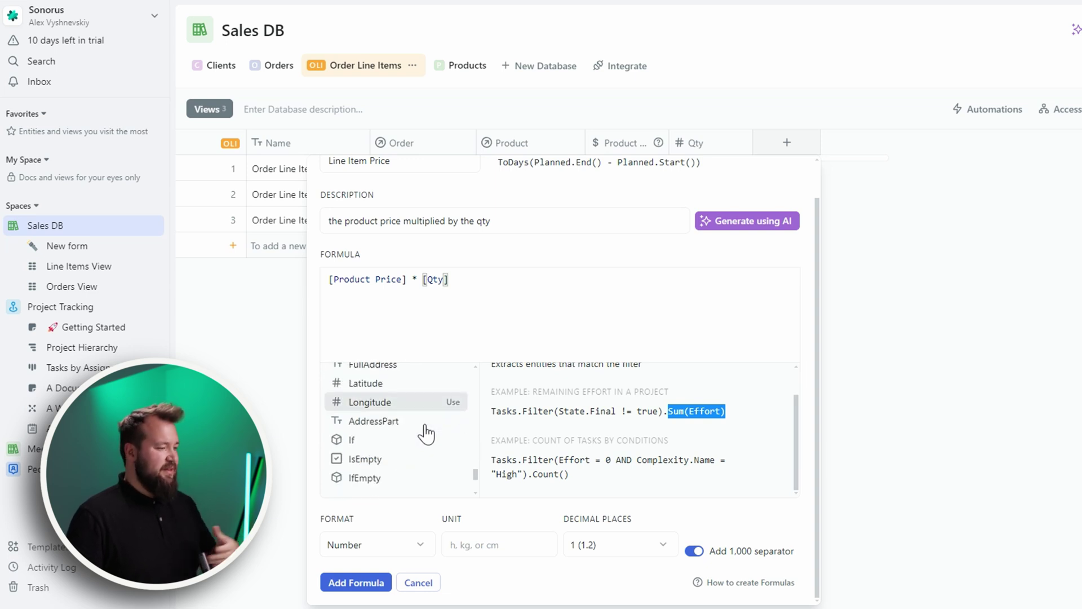
scroll(426, 435, up, 6)
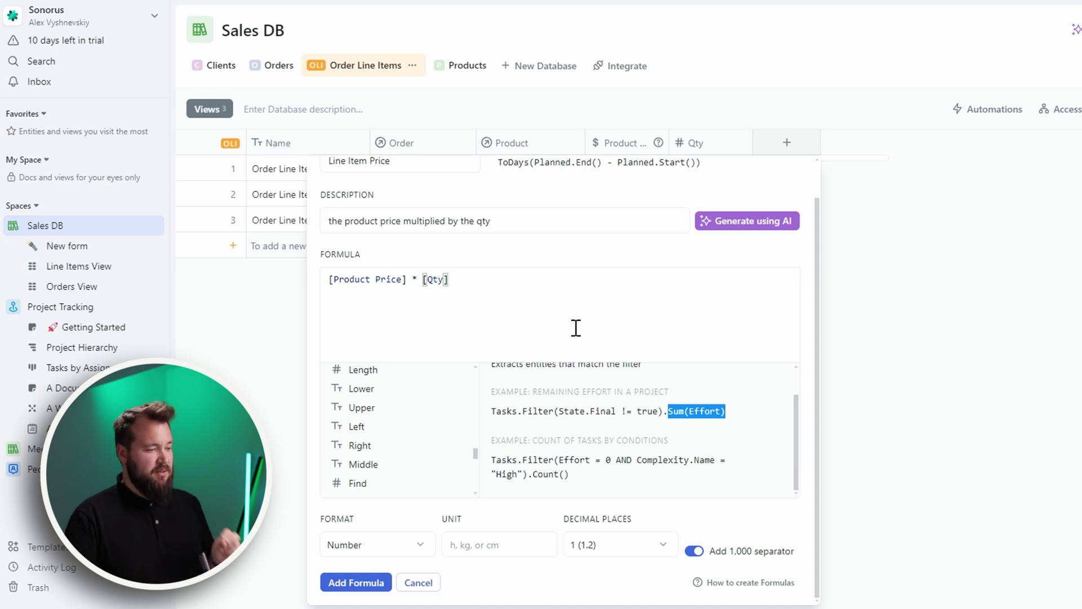
drag(490, 279, 354, 280)
click(356, 583)
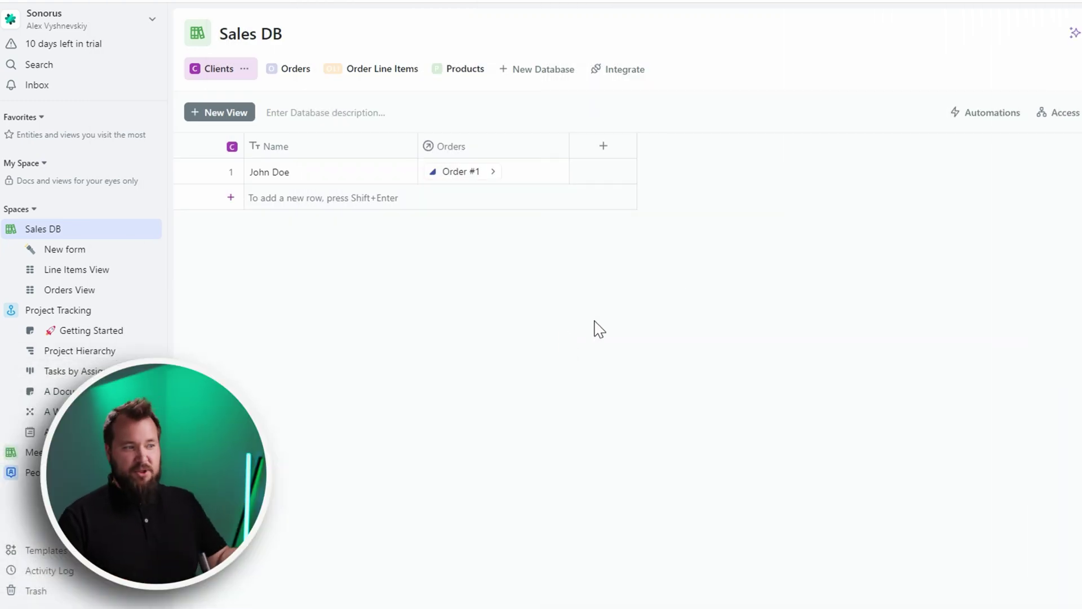
Step: Start a new Formula field on Clients, then cancel and discard it
click(603, 146)
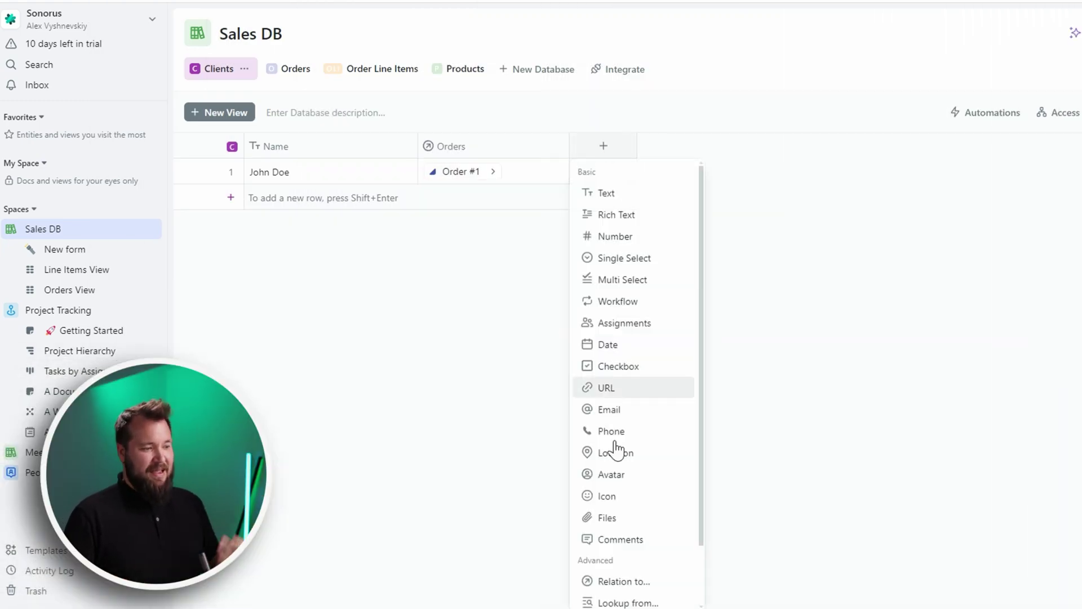
scroll(620, 524, down, 2)
click(620, 557)
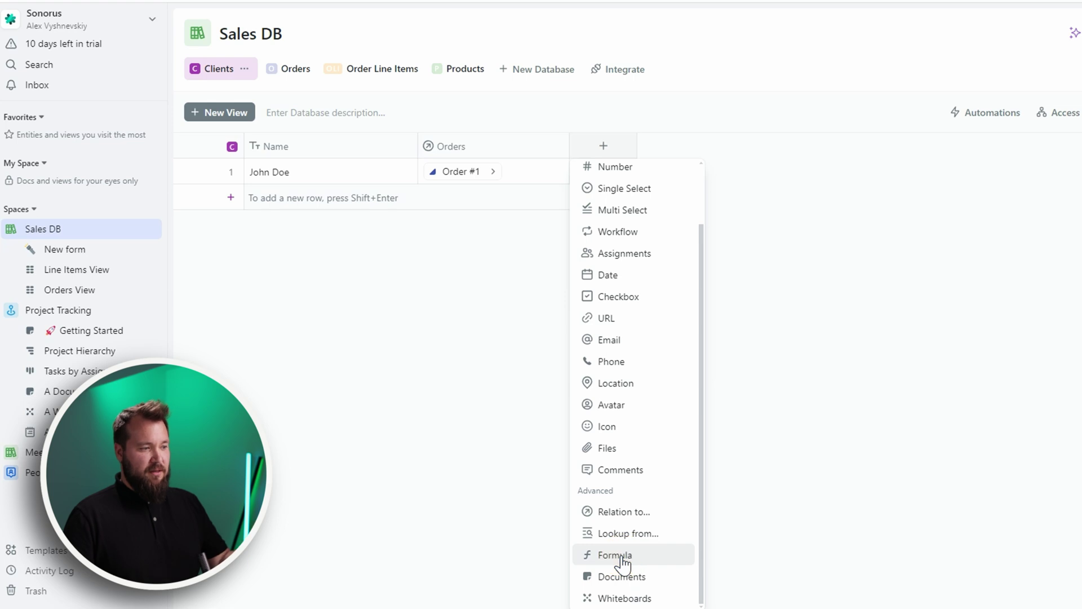
click(416, 266)
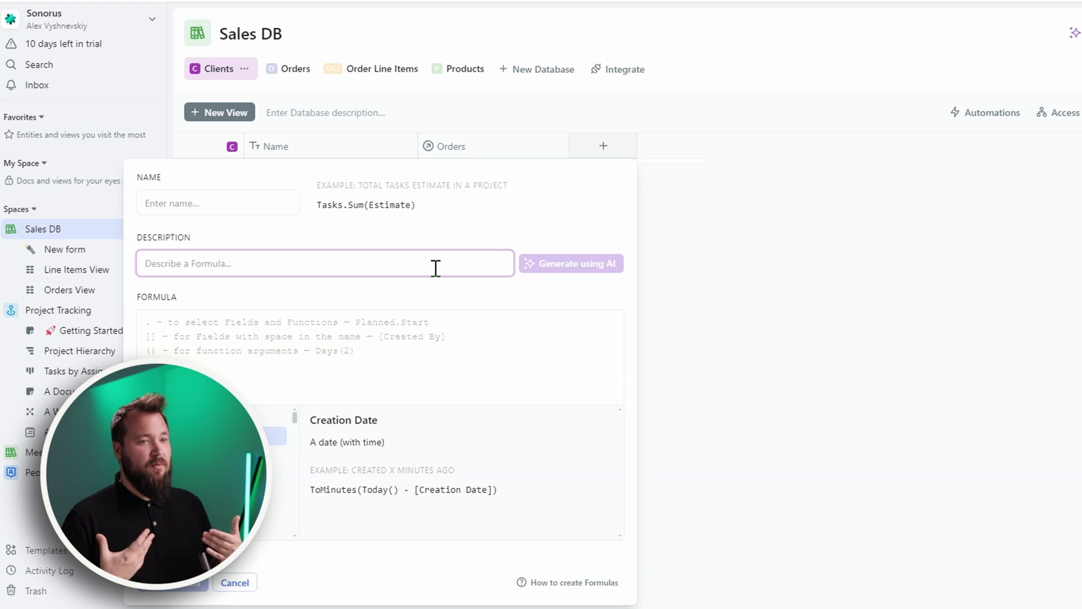
click(1044, 261)
key(Return)
Step: Open and close the AI Configure space dialog, then bring up workspace search
click(1075, 33)
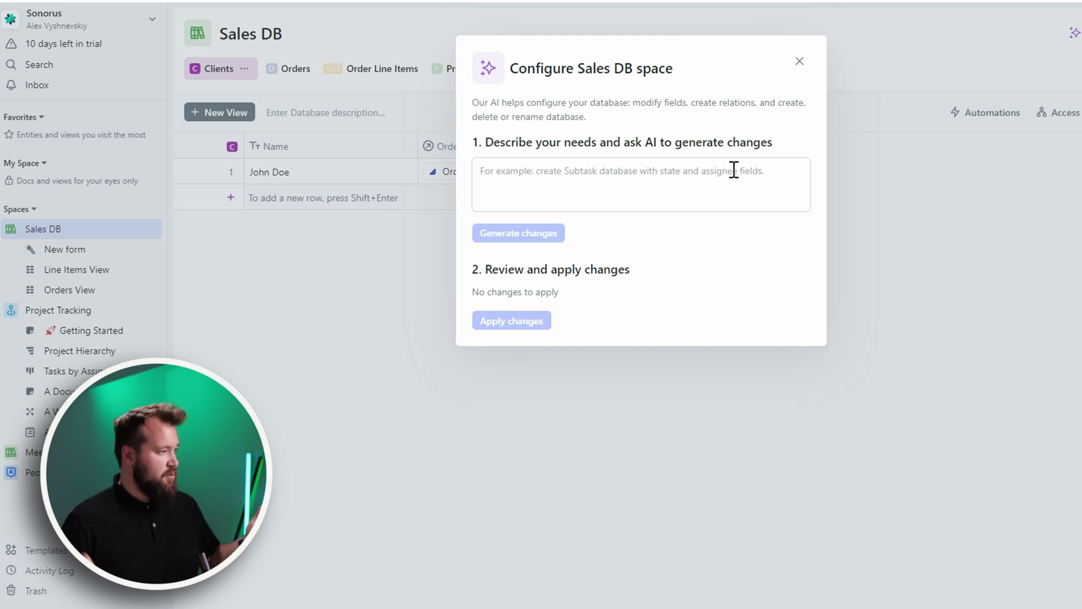
click(798, 61)
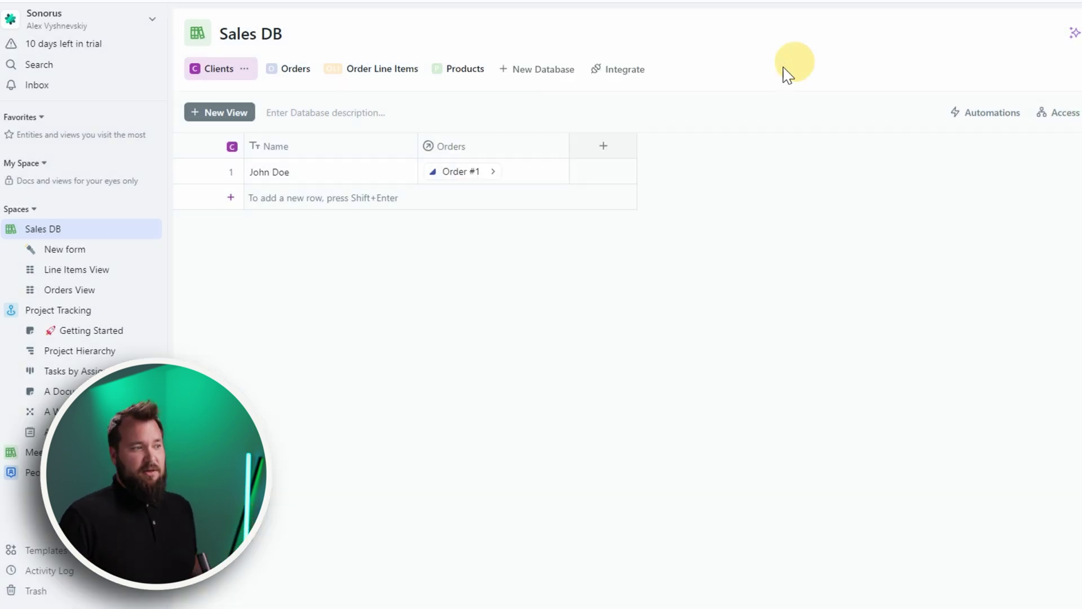
click(78, 75)
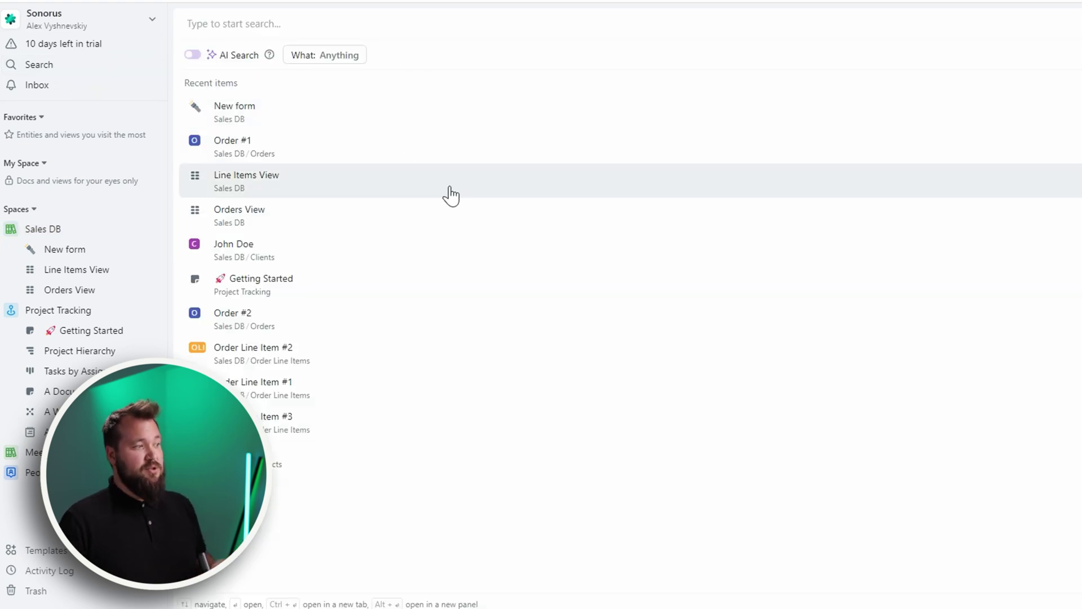
Step: Close search and begin a new automation rule on the Clients table
key(Escape)
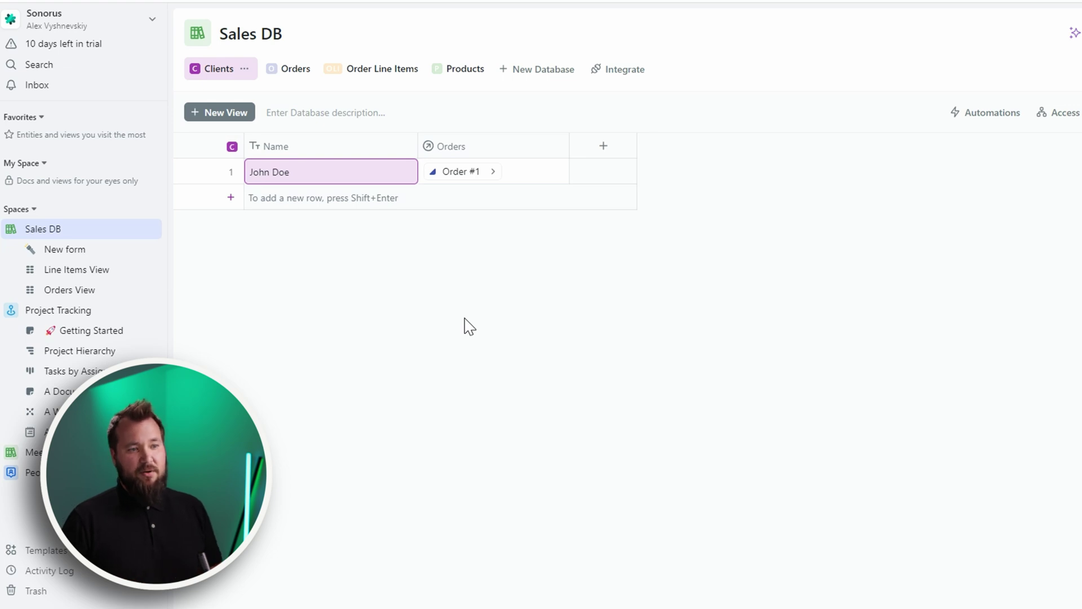
click(983, 126)
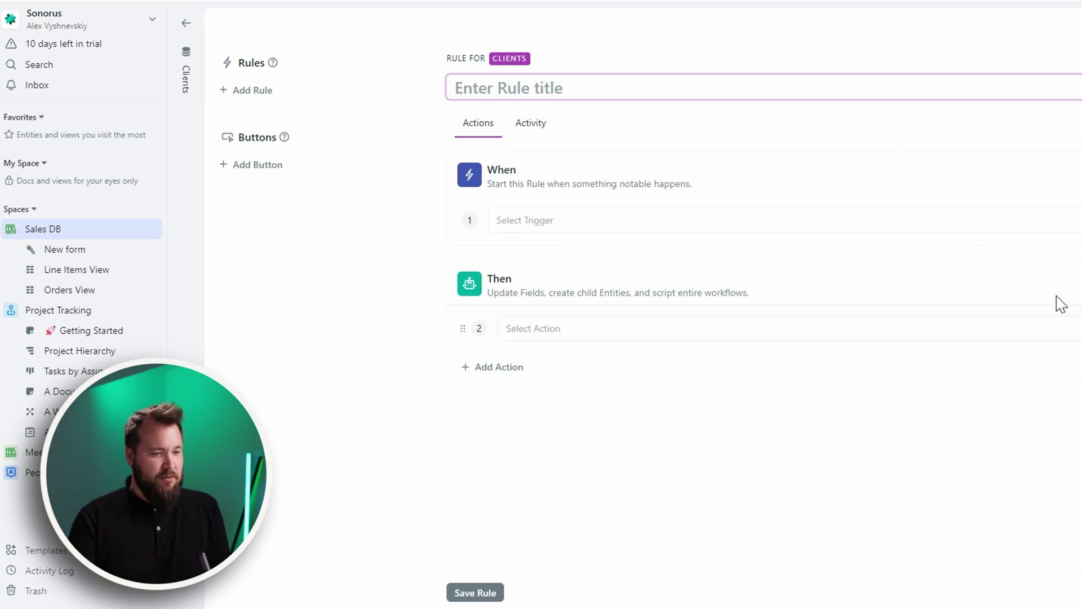
click(1071, 329)
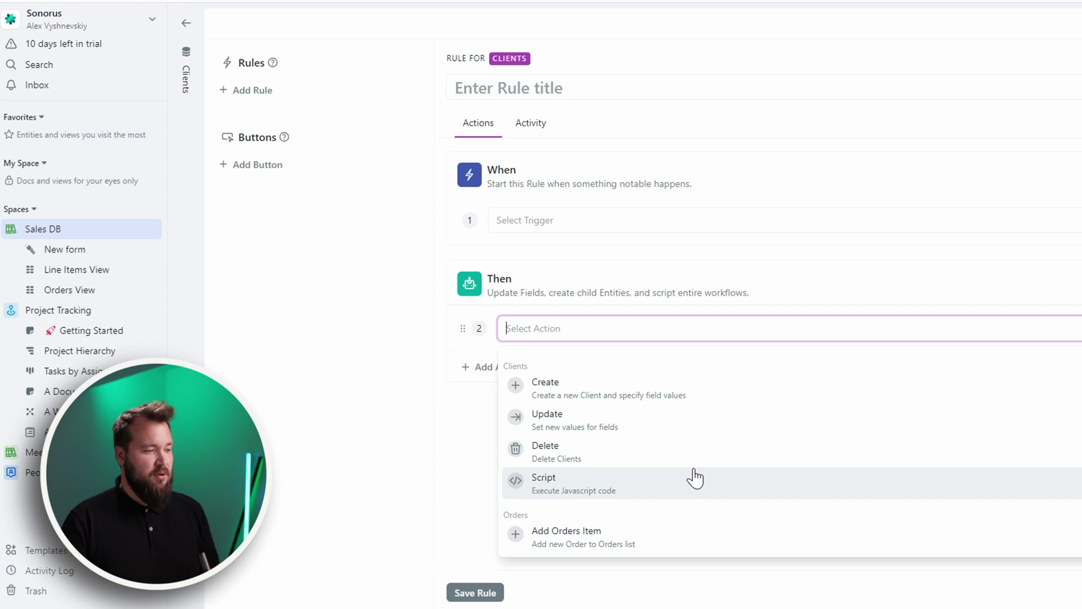
scroll(755, 481, down, 6)
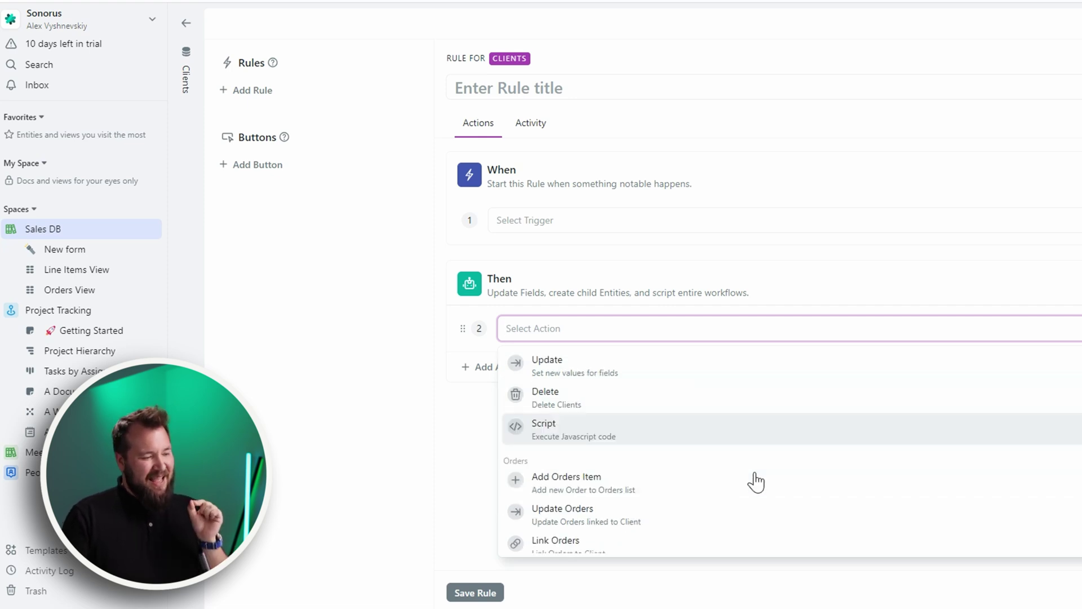
scroll(766, 453, up, 1)
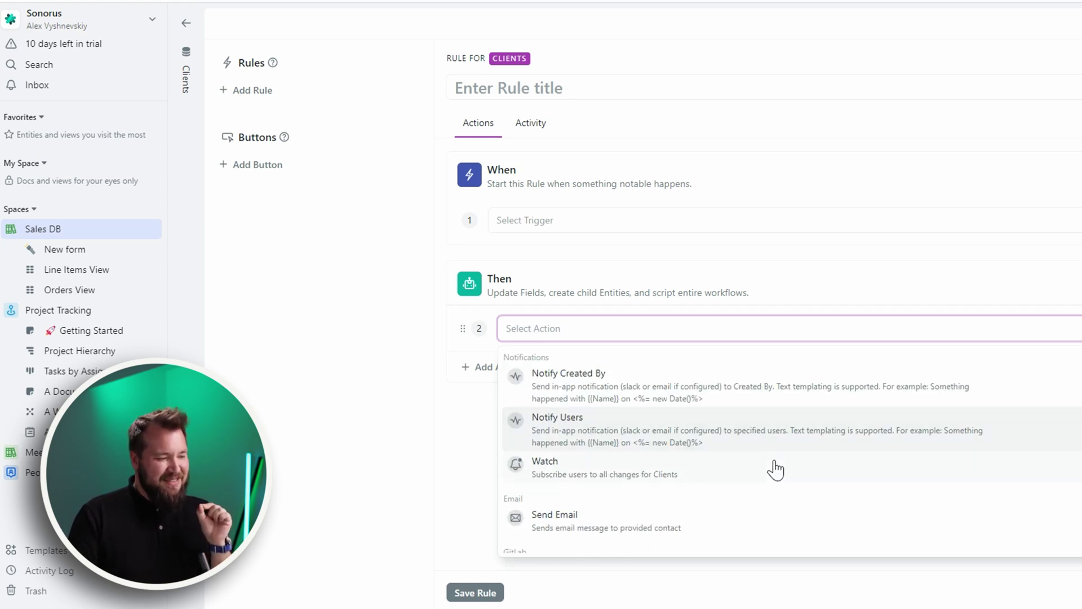
scroll(776, 466, down, 4)
scroll(778, 473, up, 10)
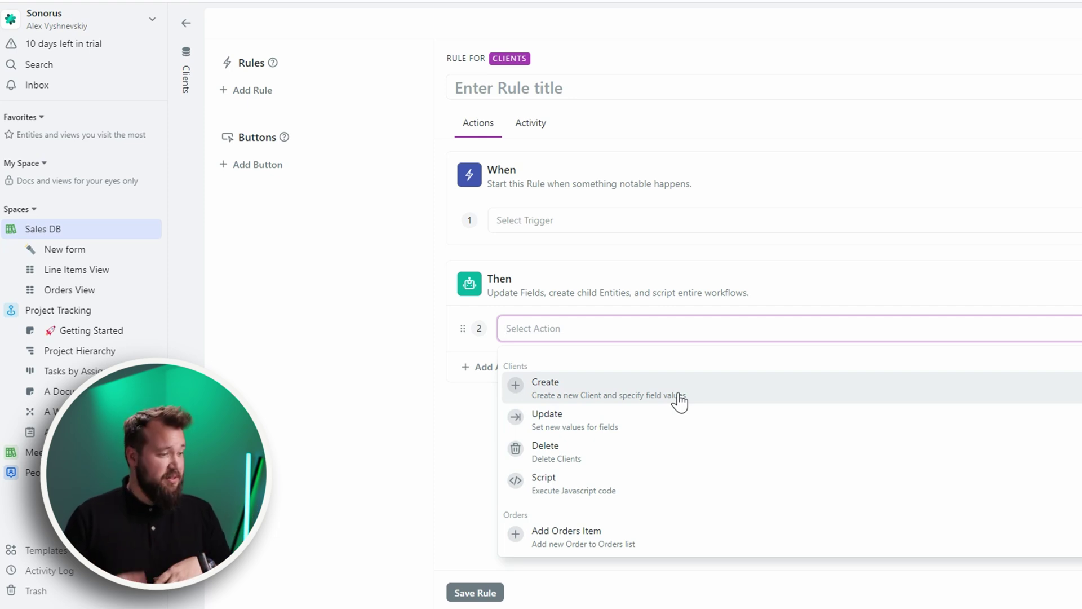
scroll(669, 440, down, 3)
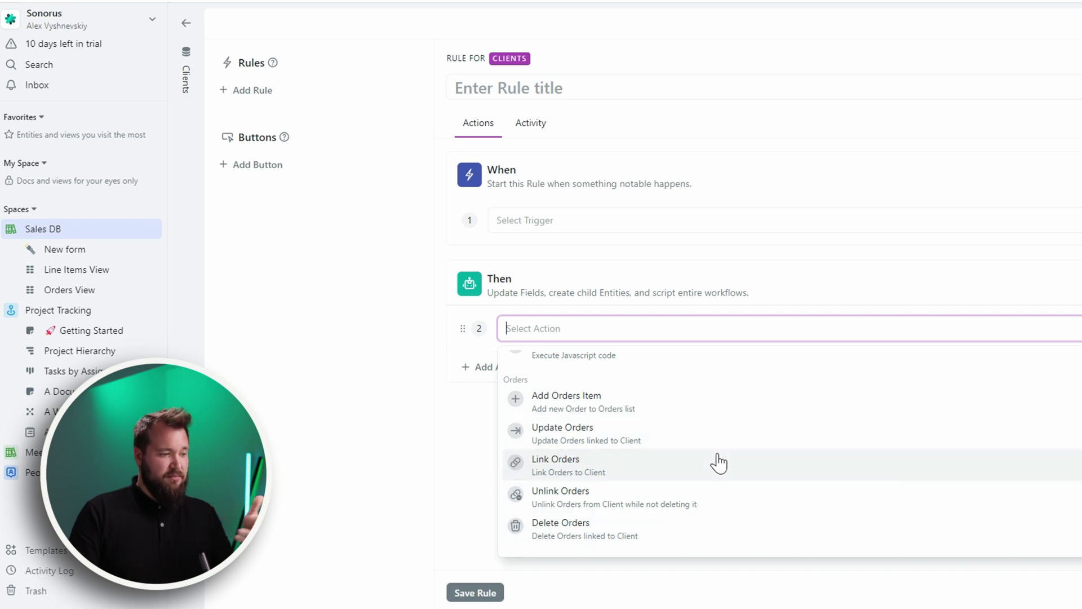
scroll(755, 454, up, 3)
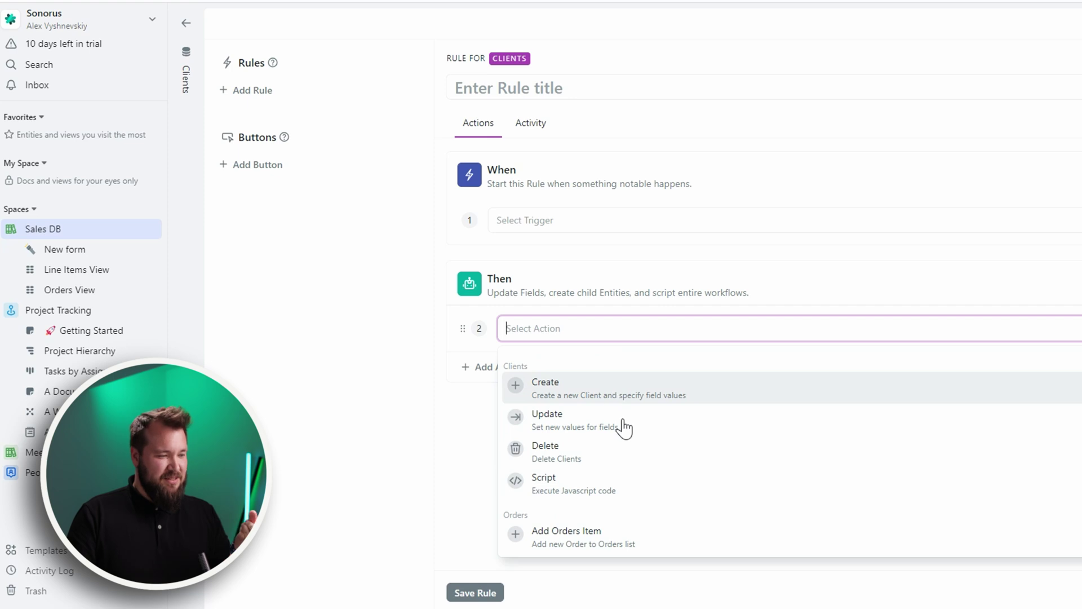
click(443, 479)
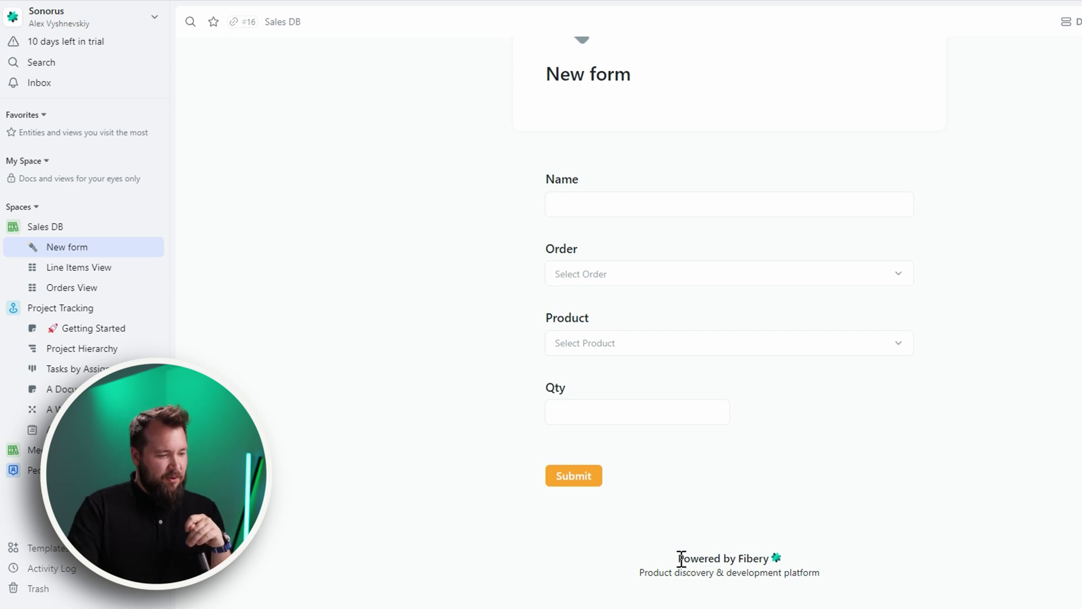
drag(680, 558, 811, 574)
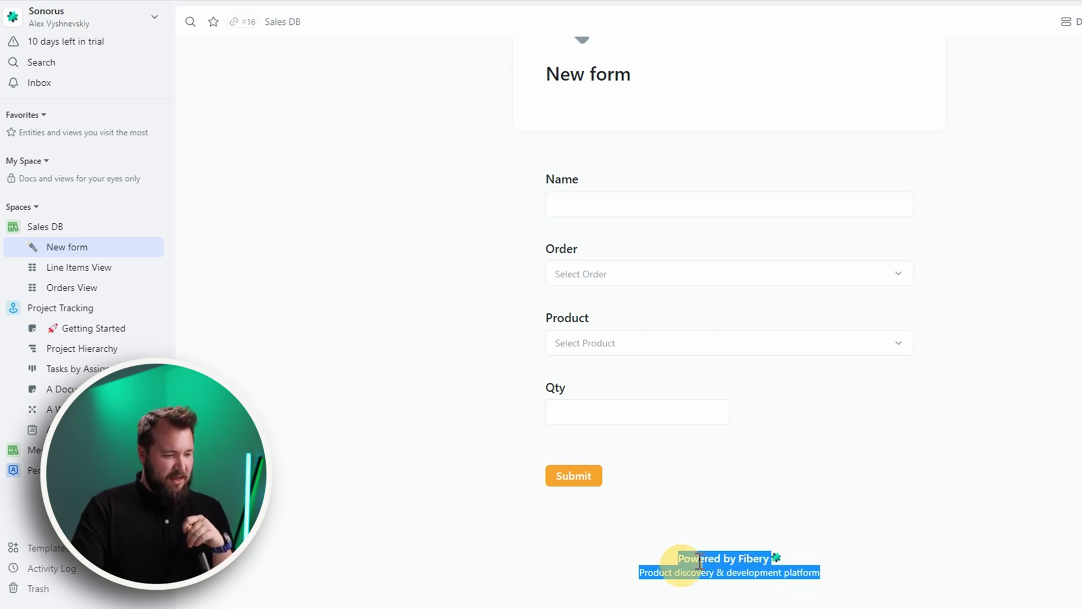
click(699, 561)
drag(714, 558, 780, 563)
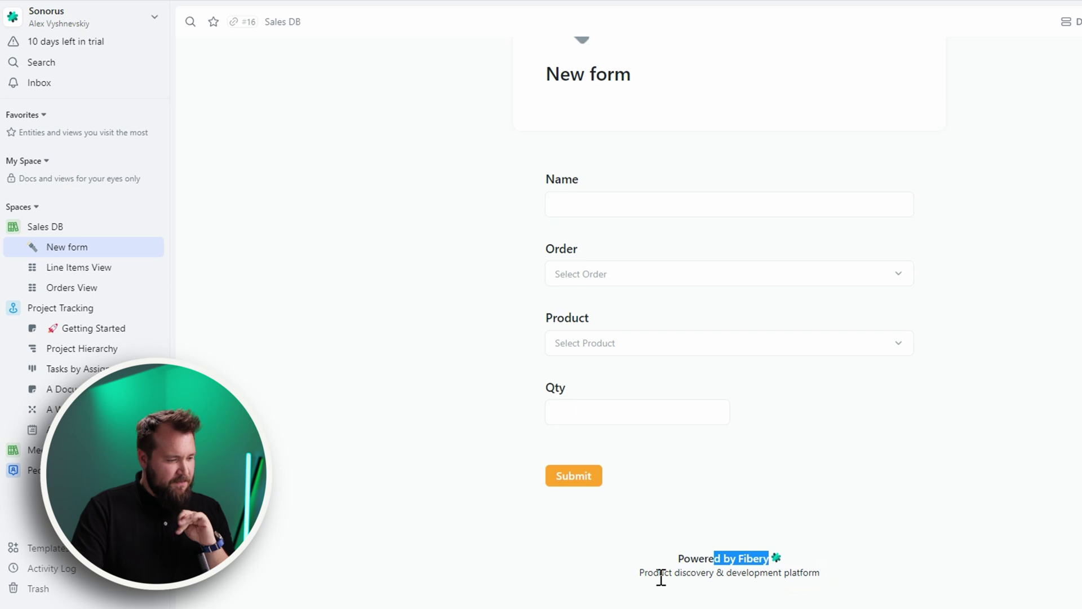
drag(655, 574, 831, 586)
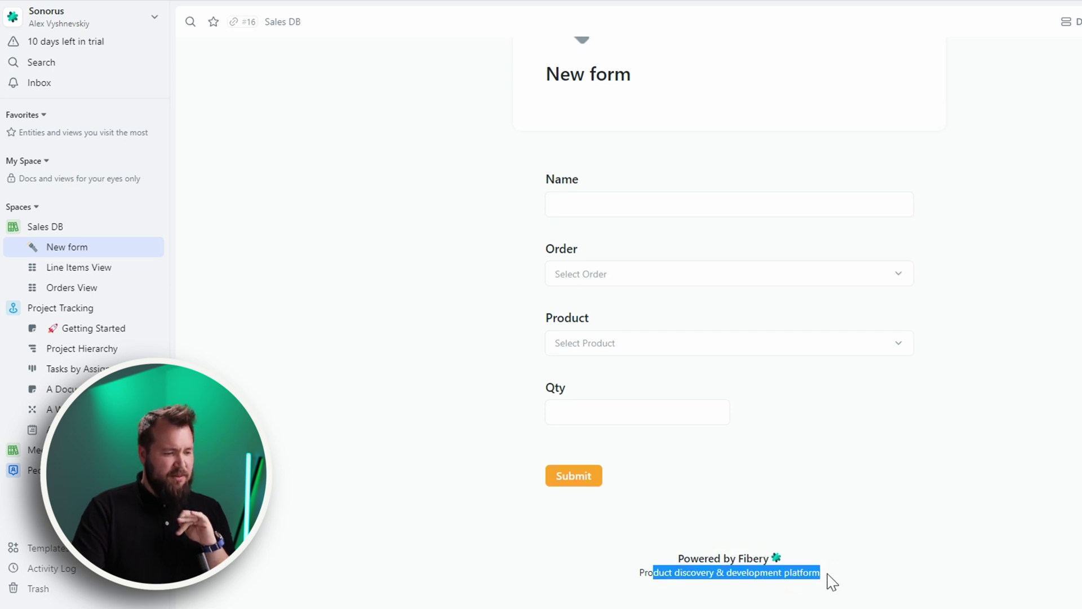
click(811, 568)
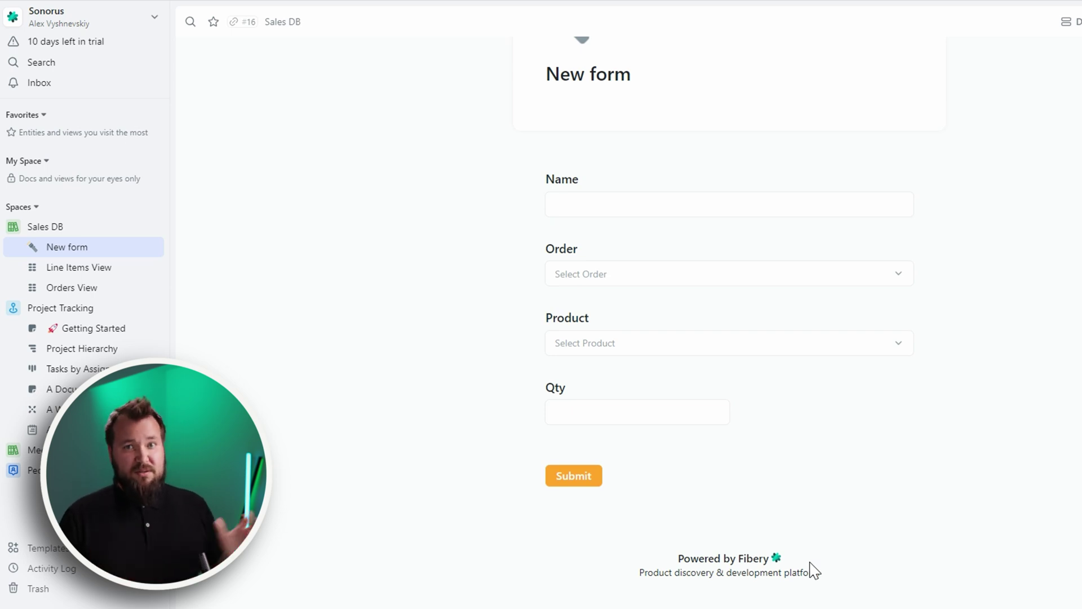
scroll(360, 278, up, 3)
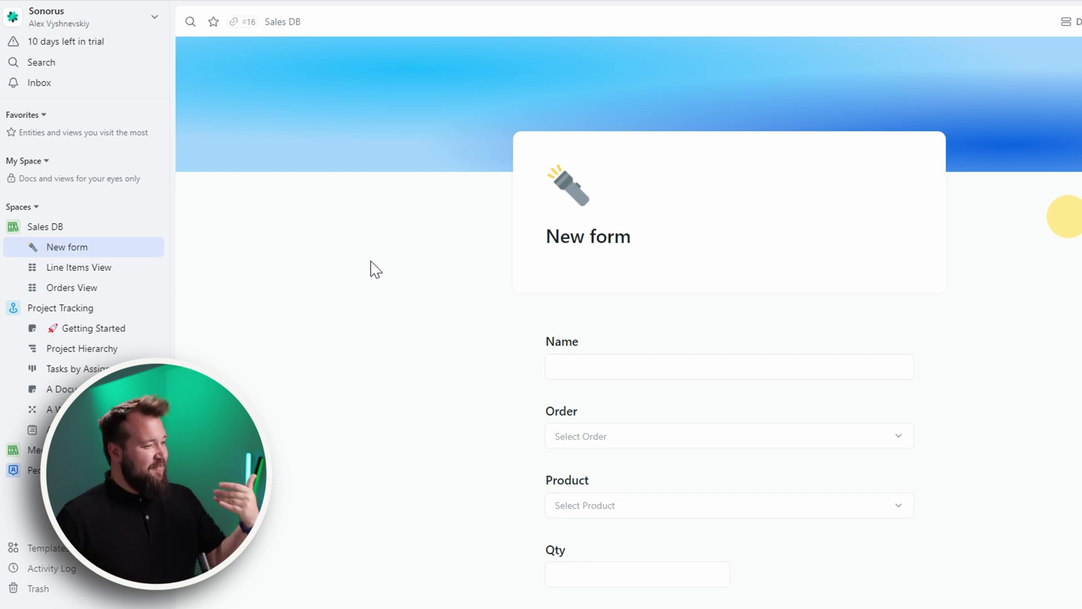
scroll(654, 245, down, 3)
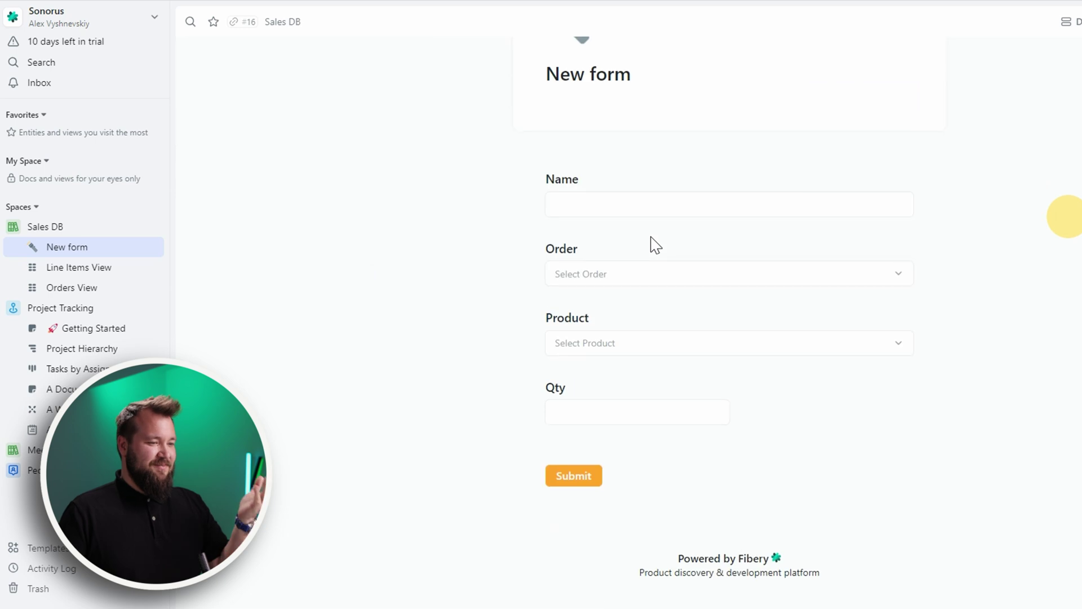
scroll(652, 244, up, 3)
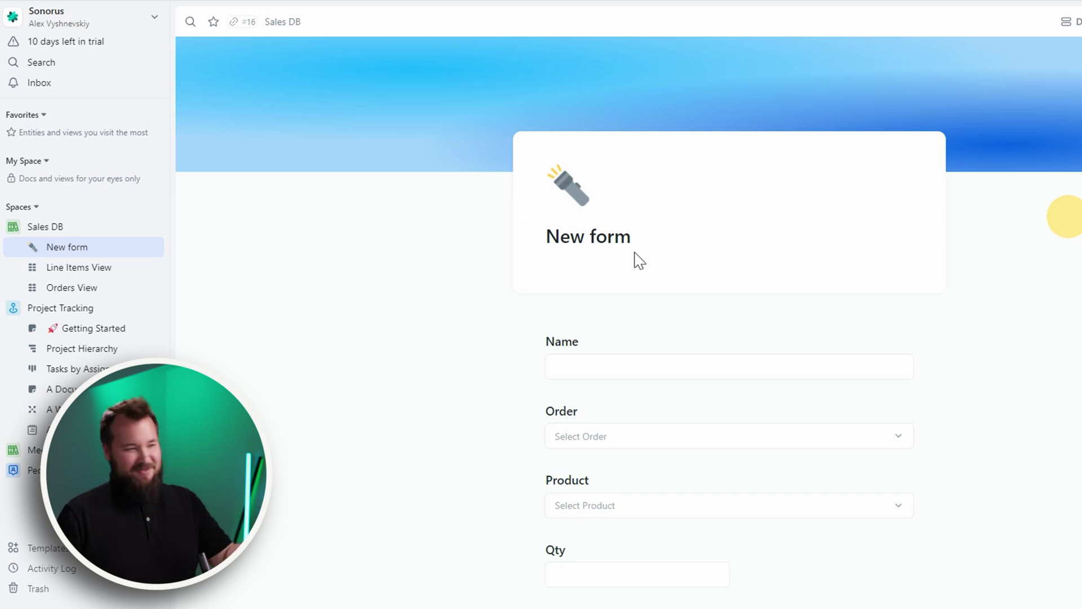
drag(598, 239, 461, 239)
click(457, 236)
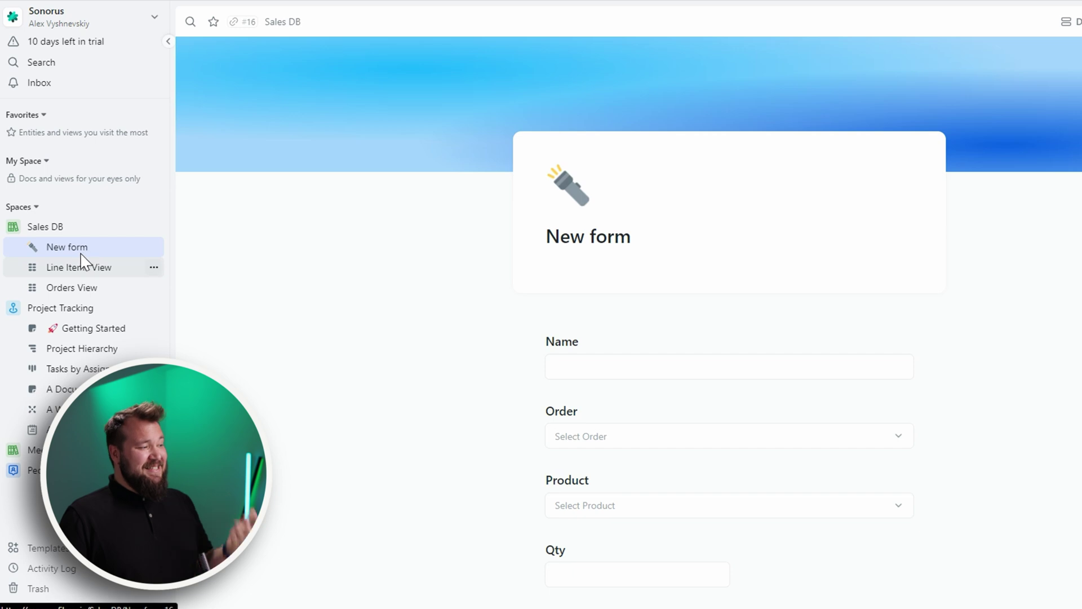
Step: Open Sales DB and view the Orders relation column's options menu, then close it
click(49, 228)
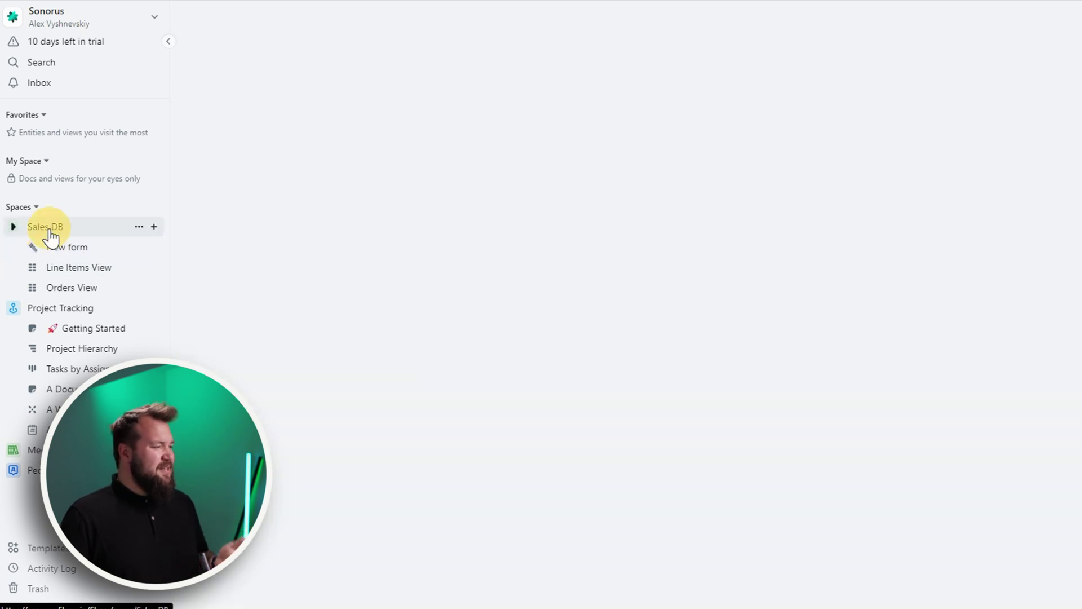
click(389, 169)
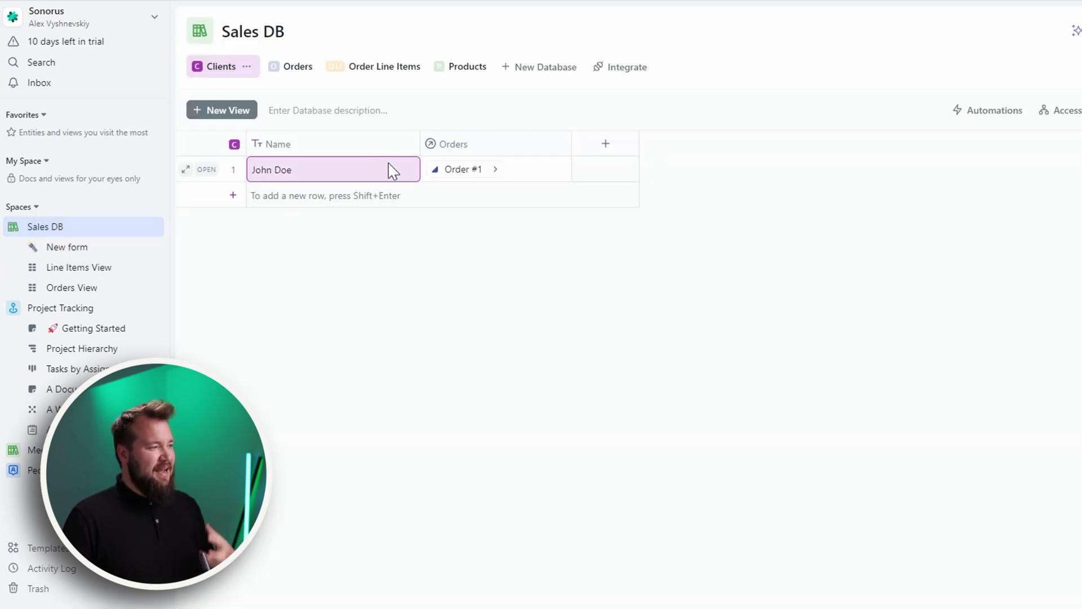
right_click(464, 150)
click(280, 306)
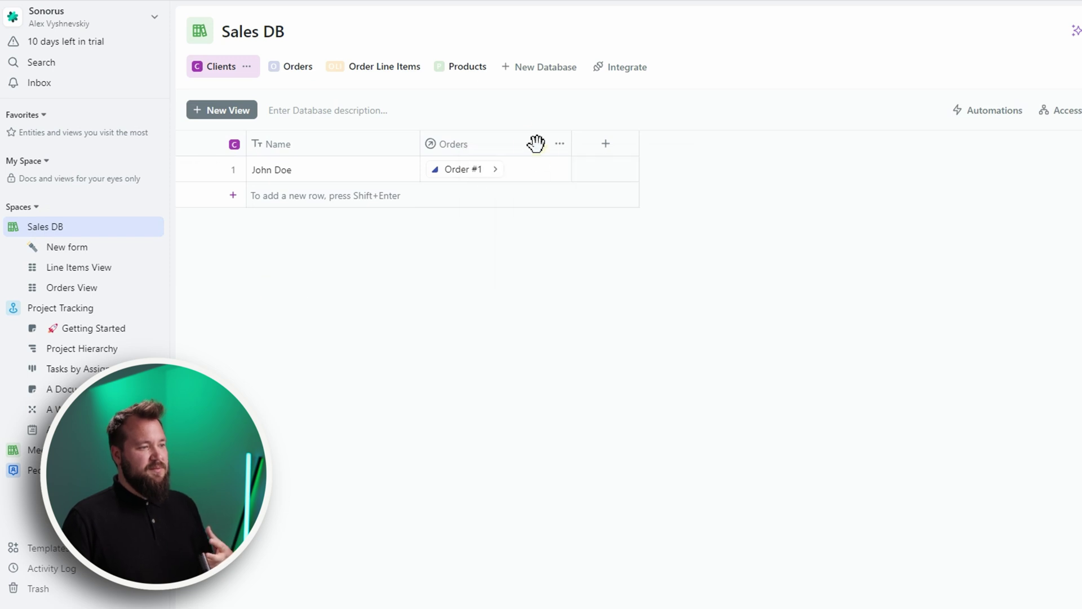
right_click(535, 144)
click(458, 267)
right_click(531, 135)
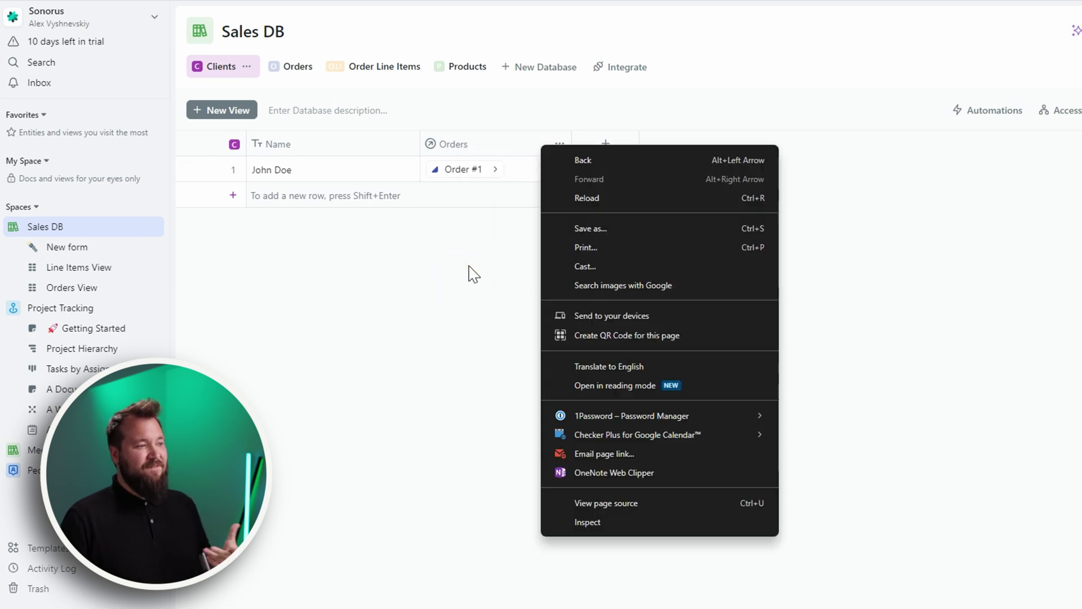
click(468, 265)
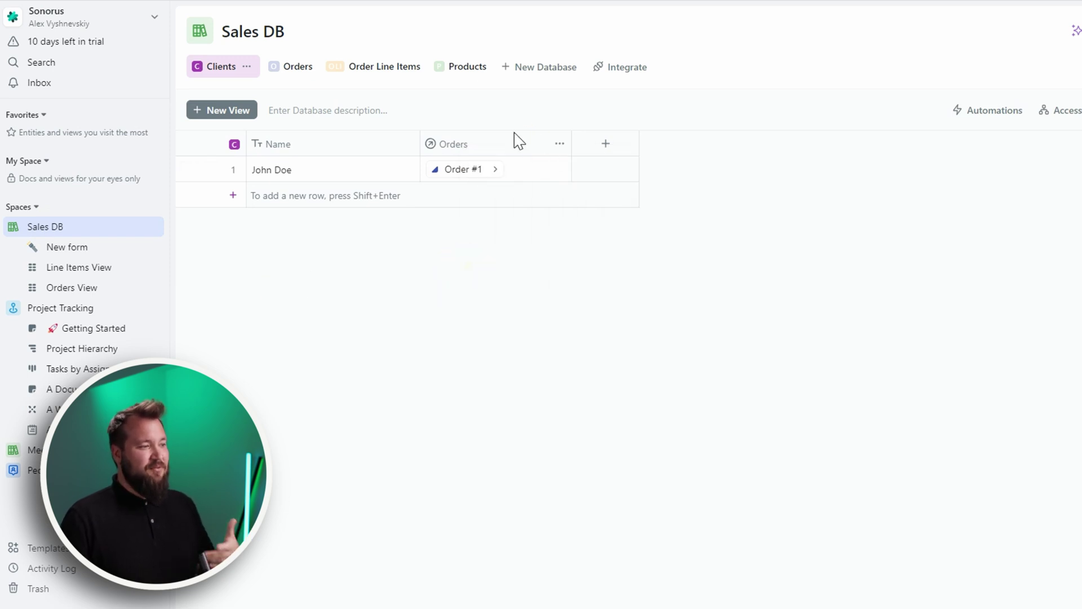
click(559, 144)
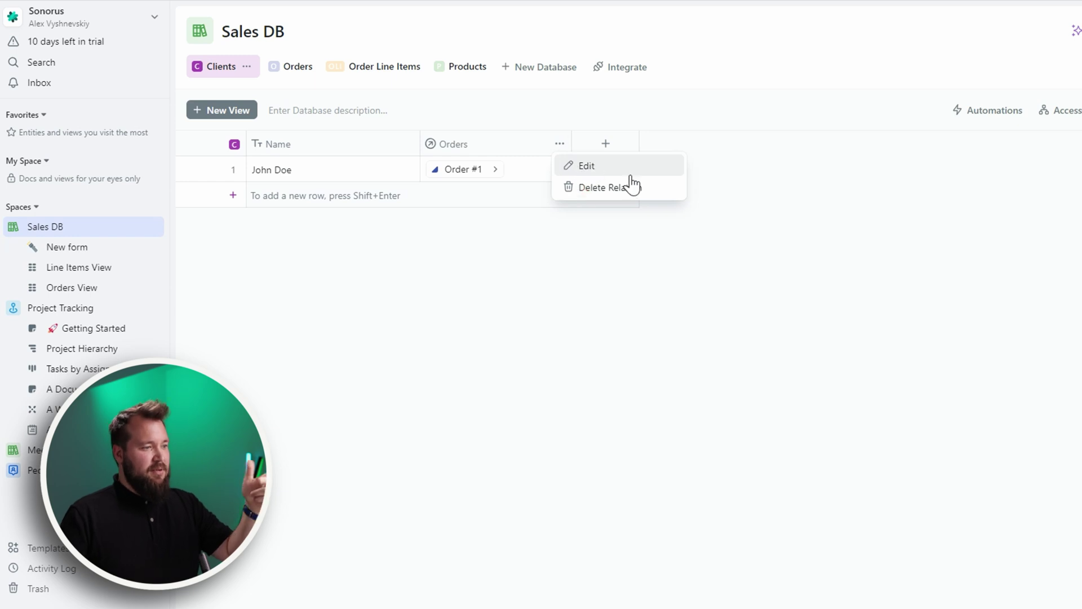
click(654, 306)
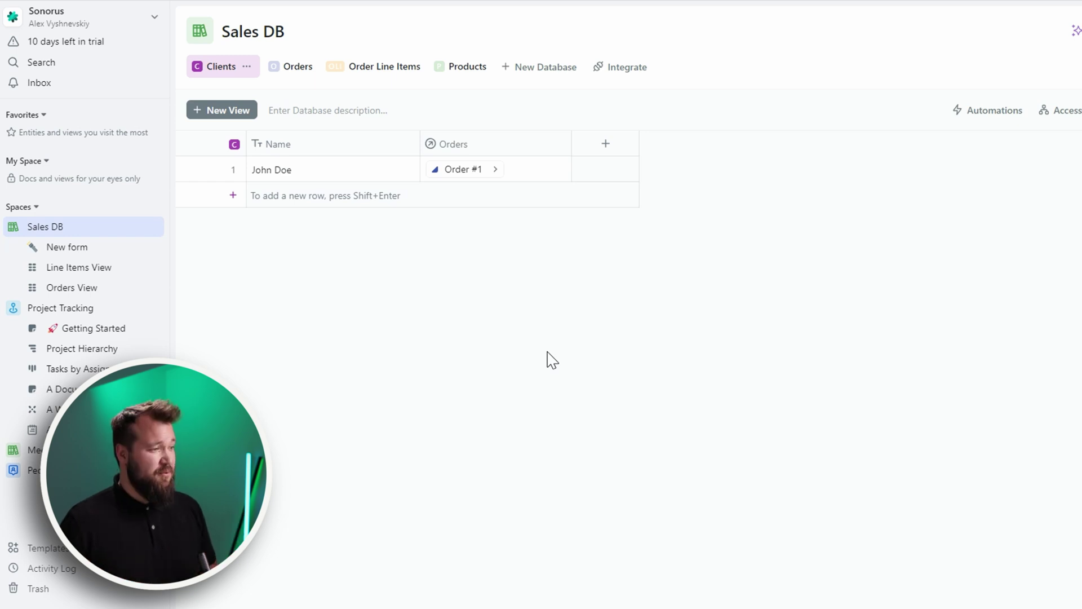
Step: Switch to the Line Items View showing Order #1's two line items
right_click(506, 148)
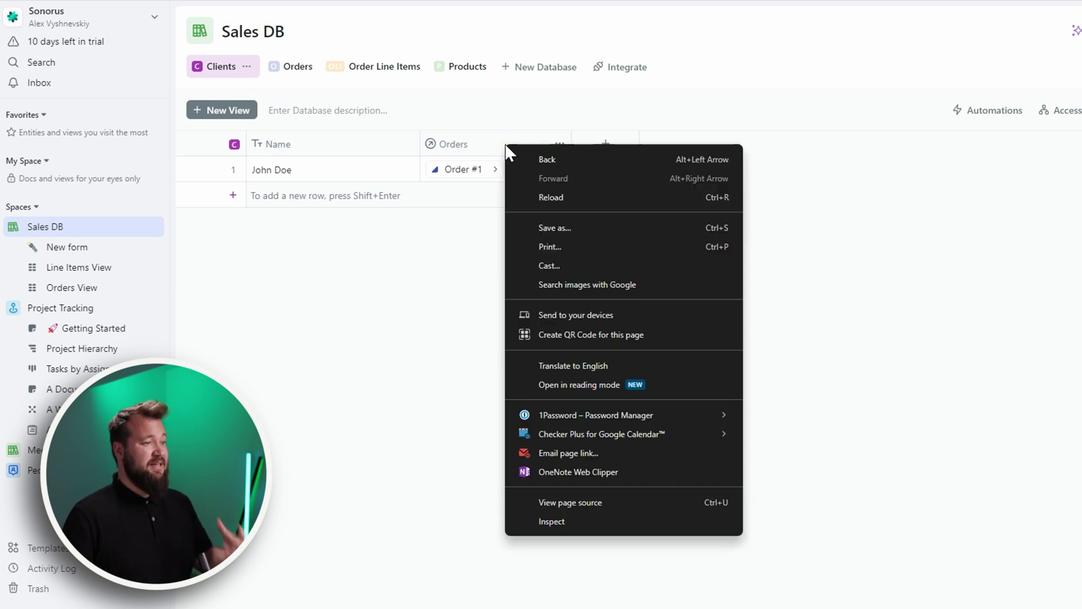
click(483, 282)
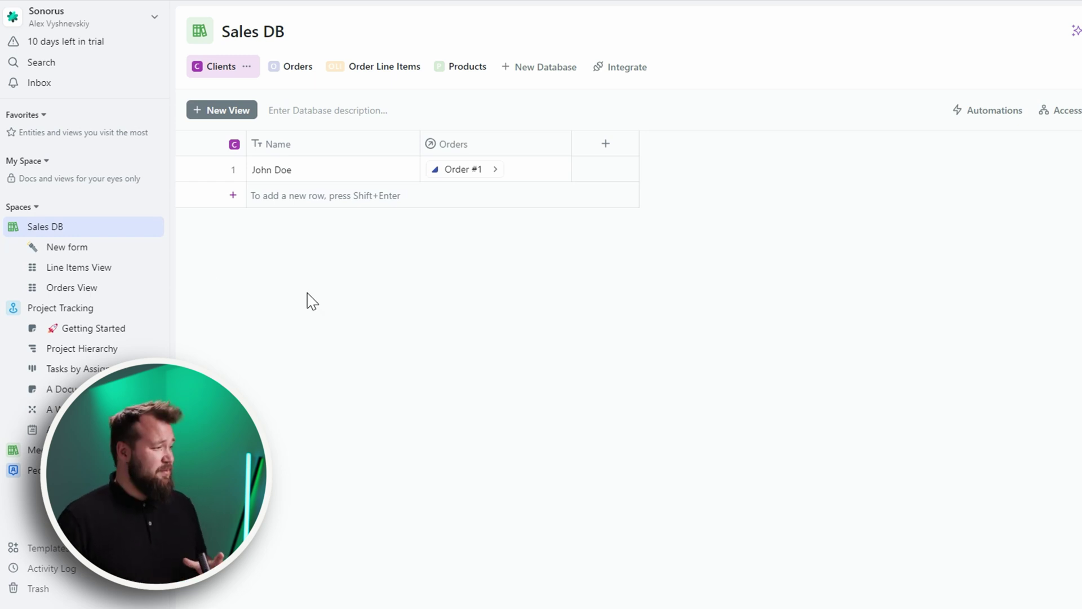
click(105, 269)
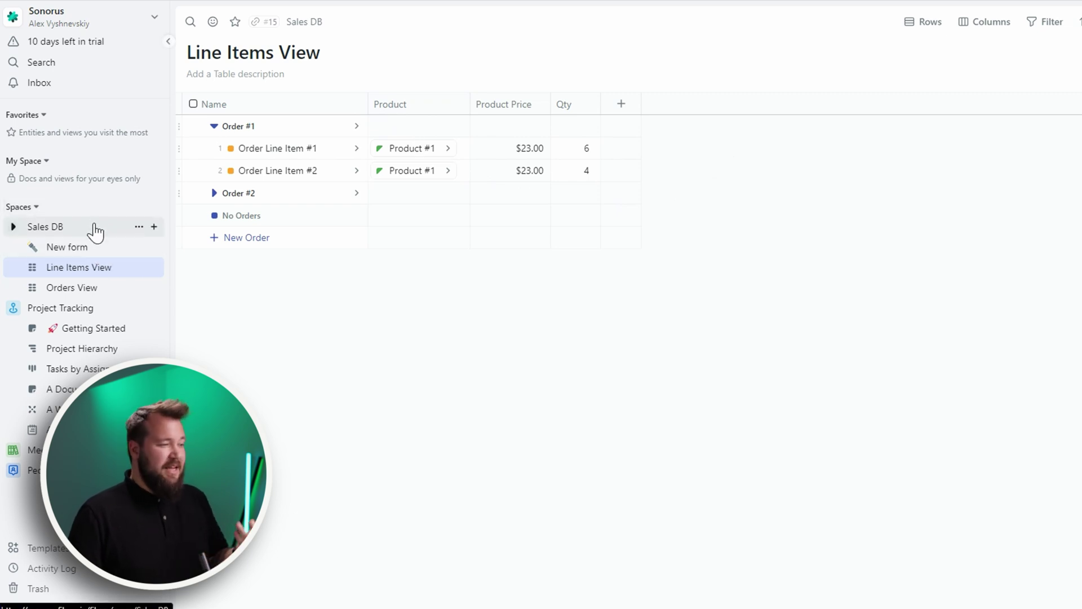
click(357, 126)
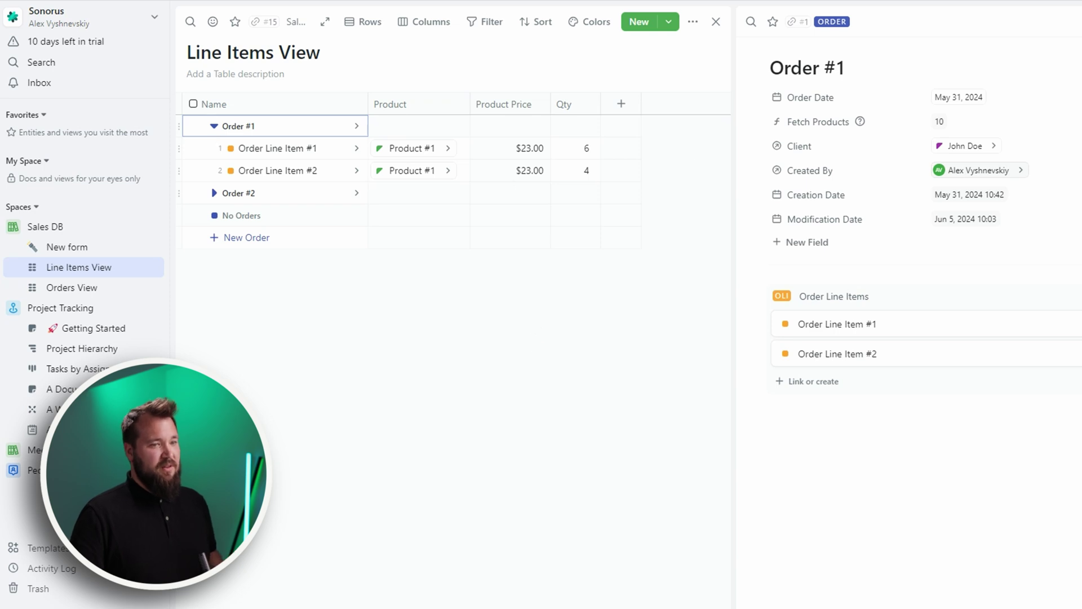
key(Escape)
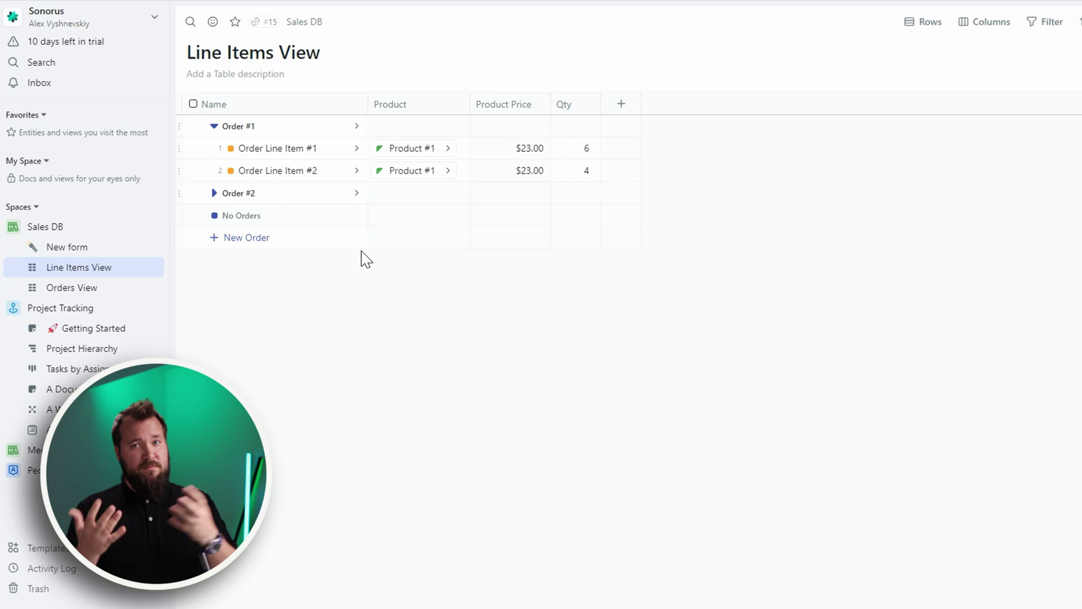
click(361, 252)
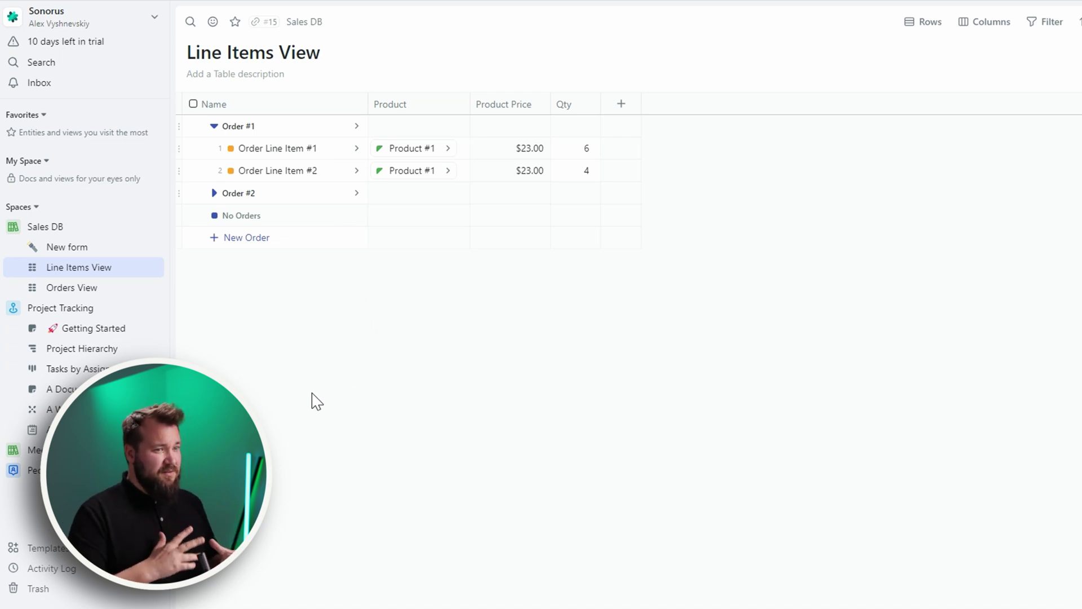
click(84, 227)
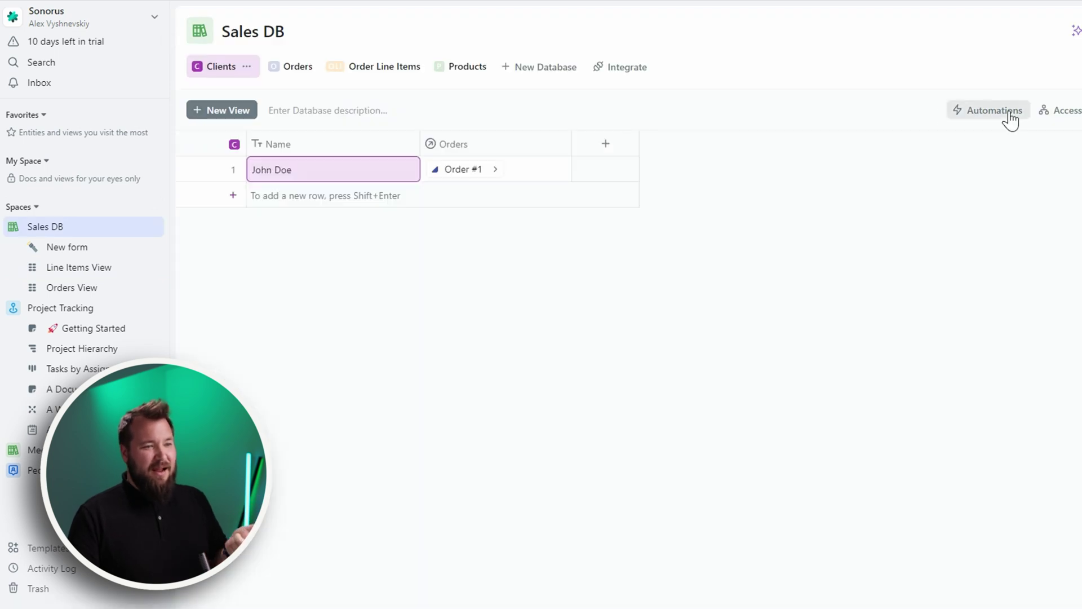
Step: Open the Order Line Items database's automation rules
click(1007, 114)
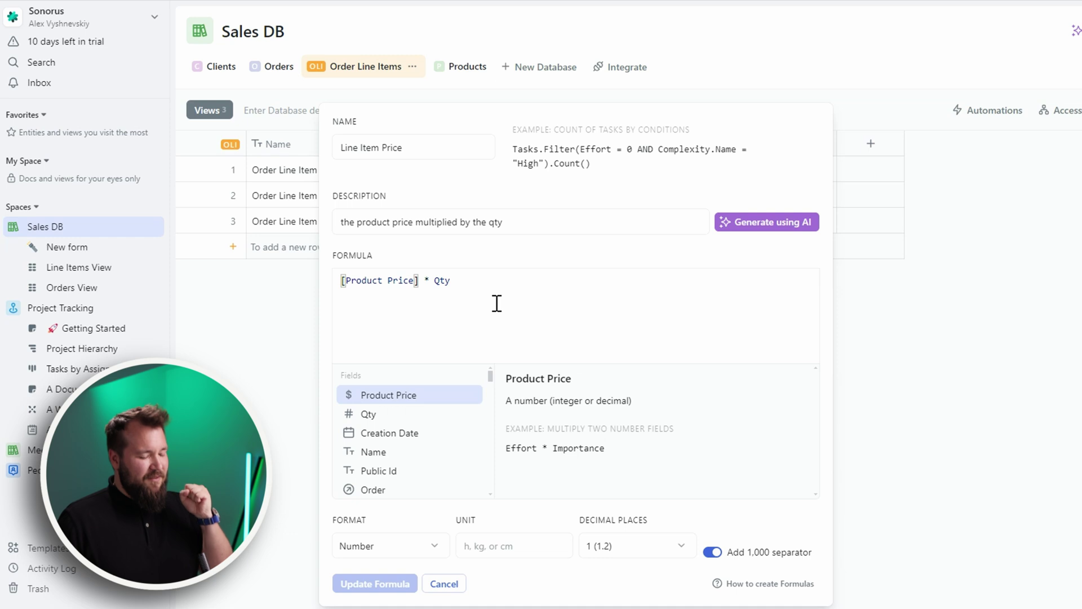
Step: Show the Filter(expression) help with its examples and highlight part of the example formula
scroll(423, 433, down, 2)
scroll(423, 433, down, 3)
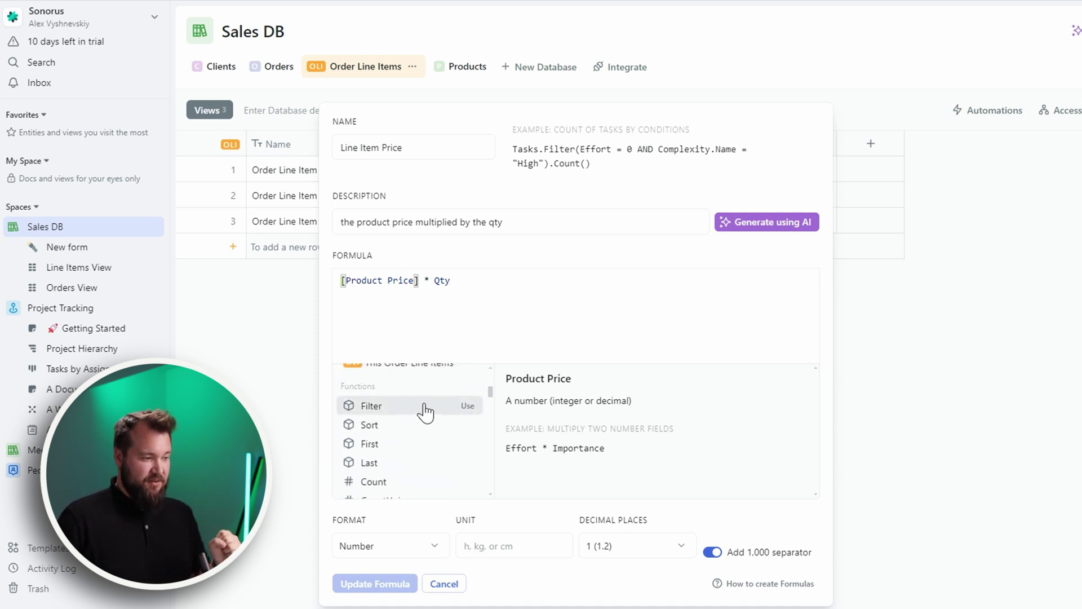
click(421, 411)
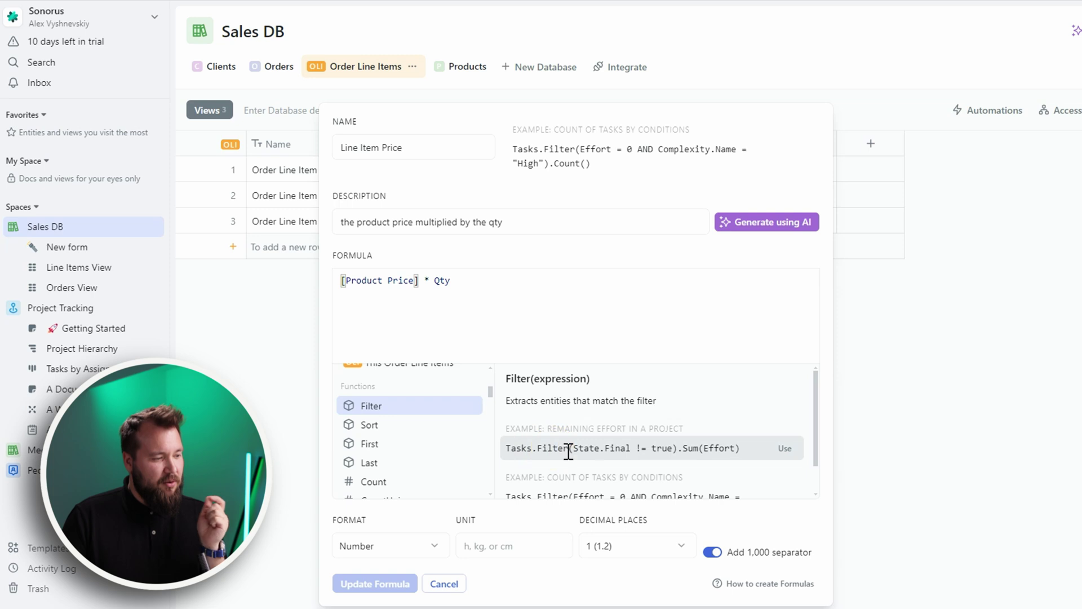
mouse_move(515, 445)
mouse_down()
mouse_move(543, 449)
mouse_move(533, 452)
mouse_up()
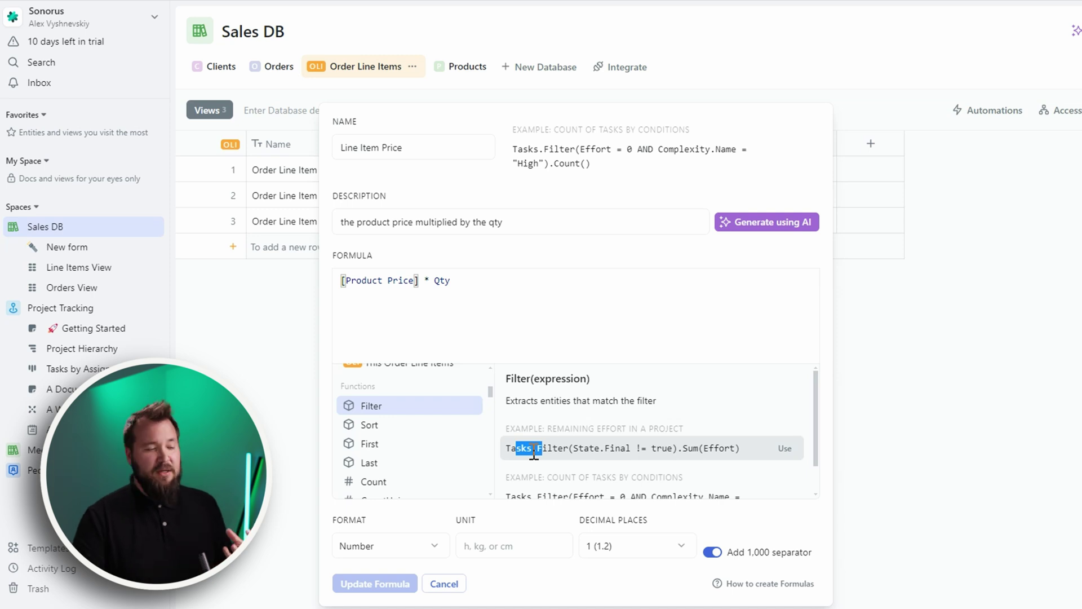